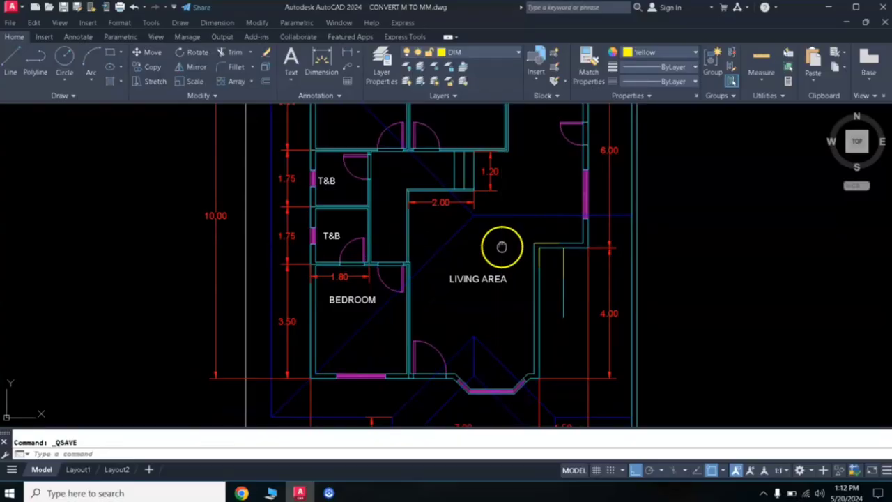
Pan and zoom the floor plan to frame the living area walls
mouse_move(393, 183)
middle_down()
mouse_move(414, 230)
mouse_move(397, 205)
middle_up()
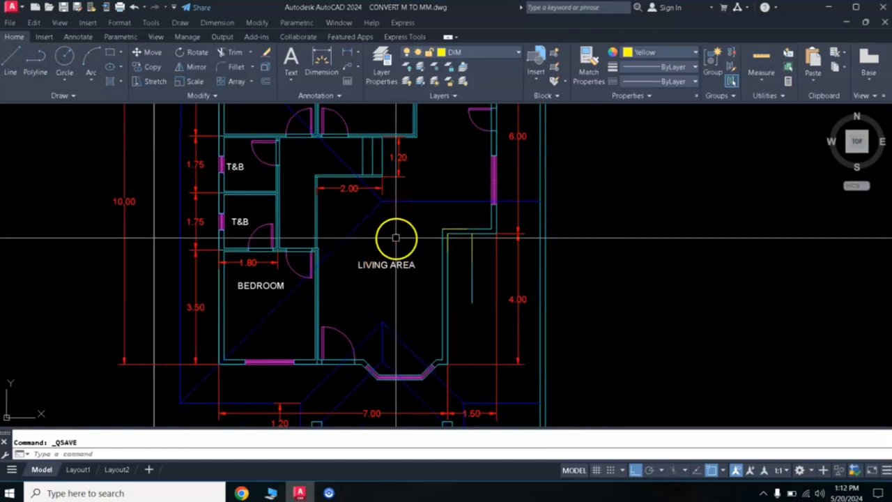
scroll(406, 242, up, 2)
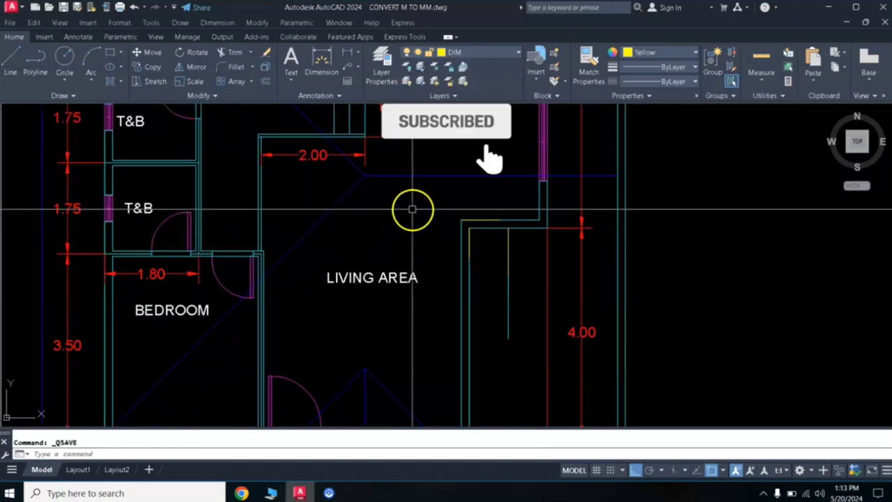
scroll(411, 207, down, 4)
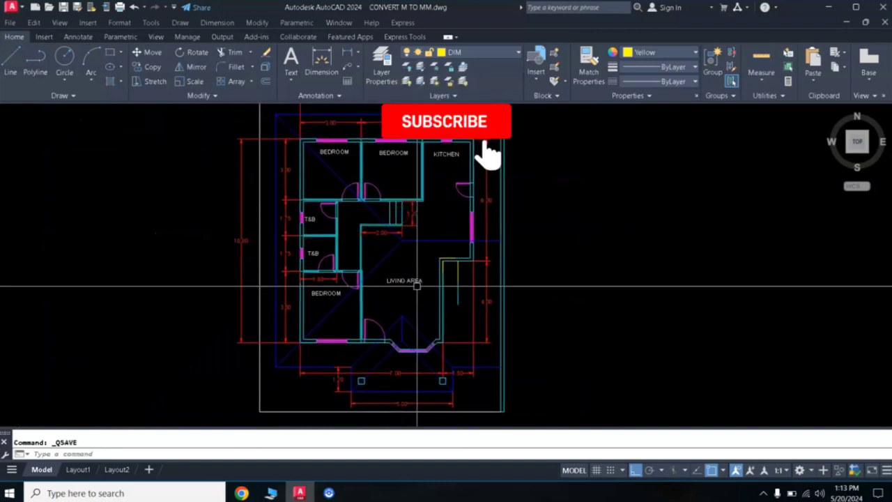
scroll(417, 293, up, 2)
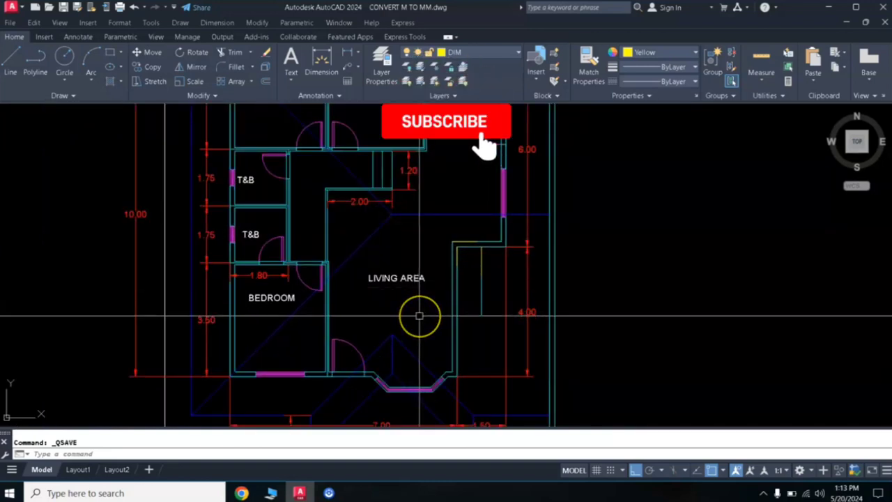
scroll(417, 311, up, 2)
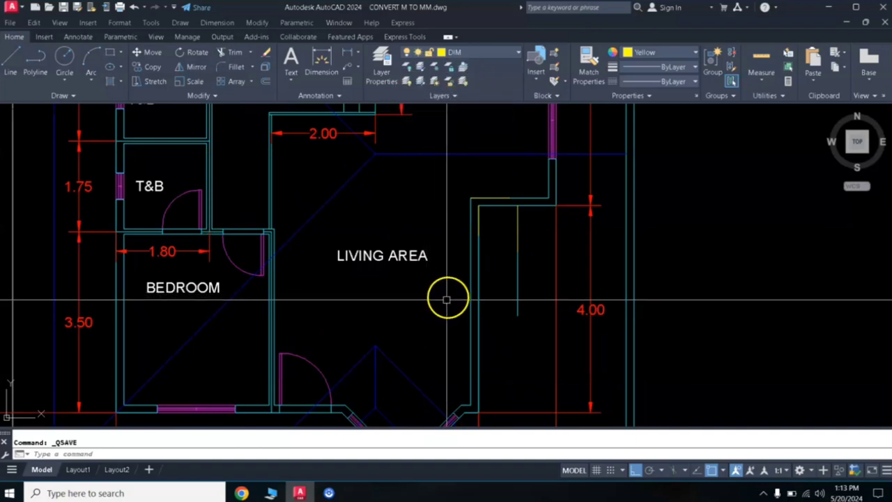
scroll(445, 299, up, 2)
scroll(453, 282, down, 2)
middle_drag(442, 233, 469, 258)
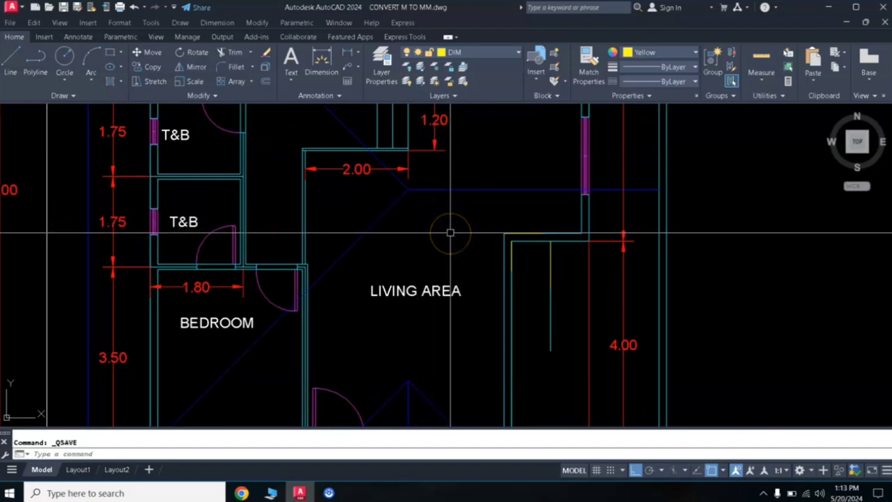
scroll(443, 230, down, 2)
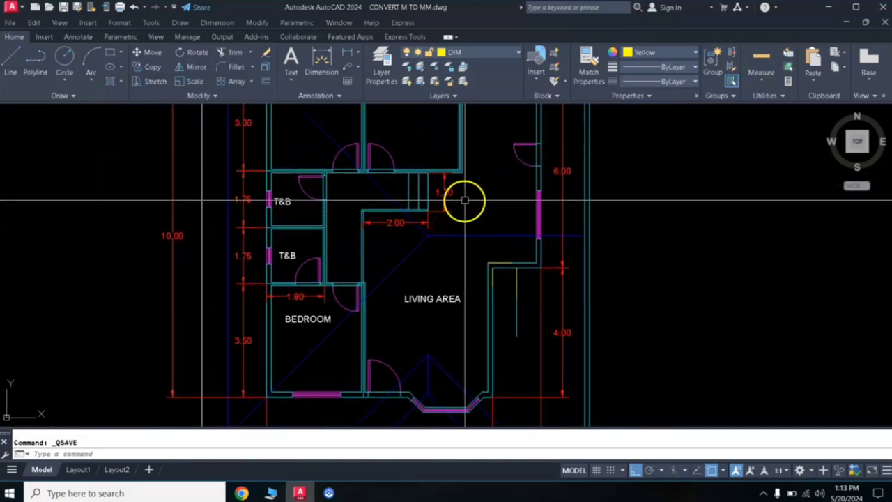
scroll(468, 225, up, 2)
middle_drag(468, 226, 464, 169)
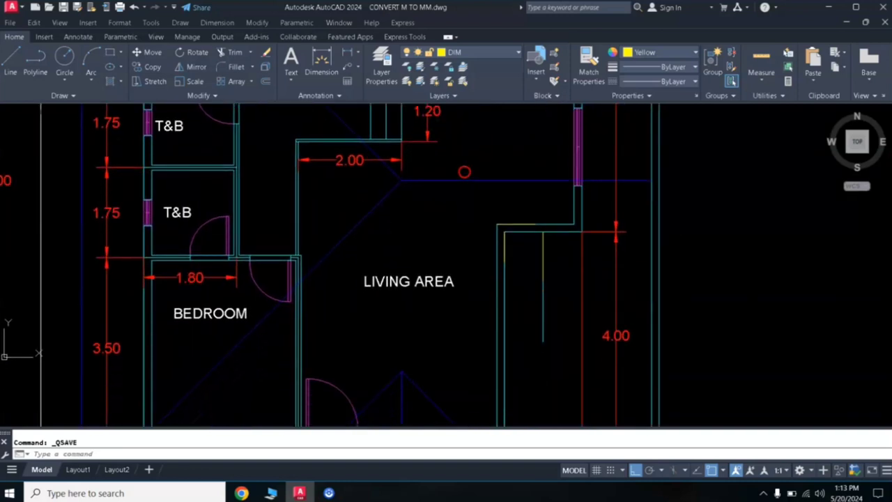
middle_drag(448, 243, 487, 220)
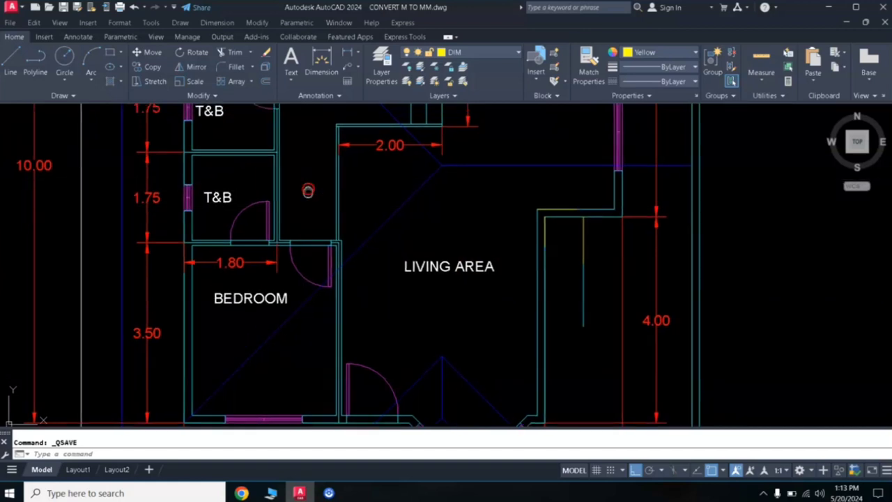
middle_drag(309, 187, 301, 233)
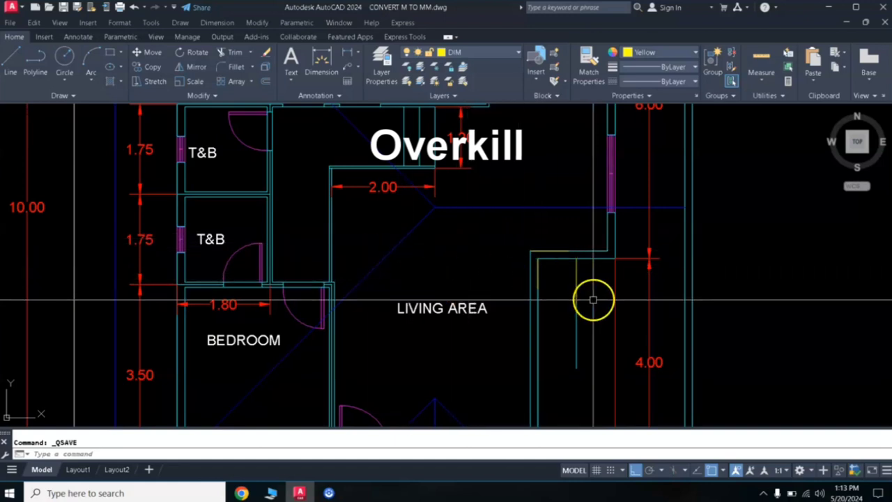
Run OVERKILL on the crossing-selected living area walls, deleting 5 duplicate segments
text(overkill)
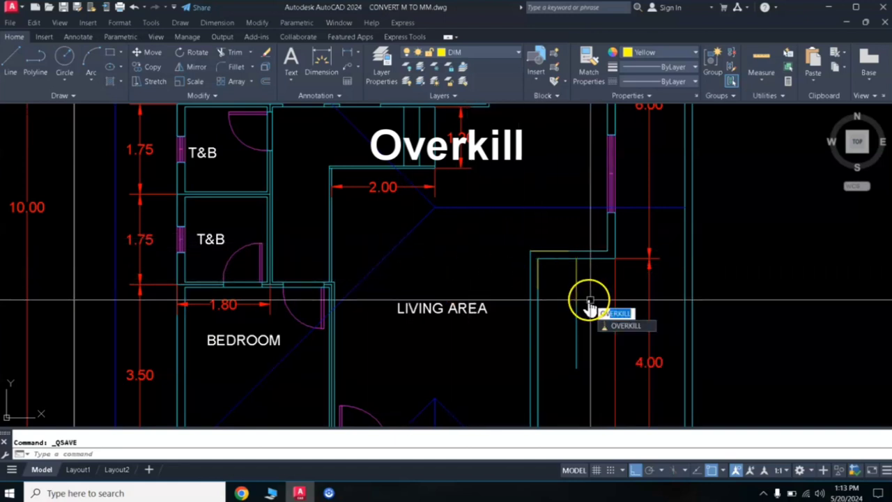
click(620, 327)
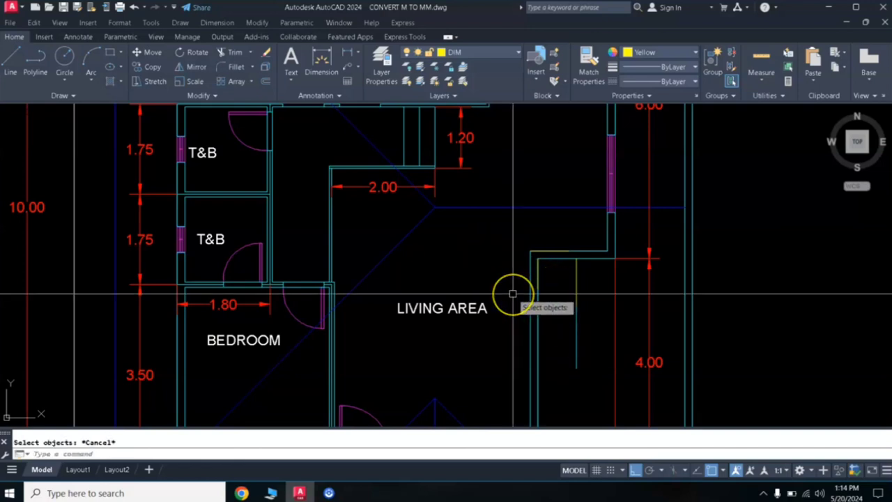
text(Ov)
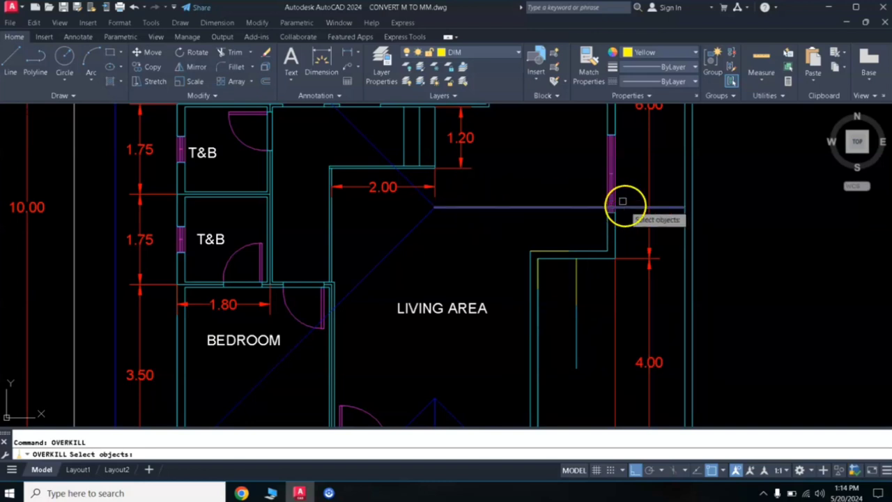
drag(622, 201, 488, 403)
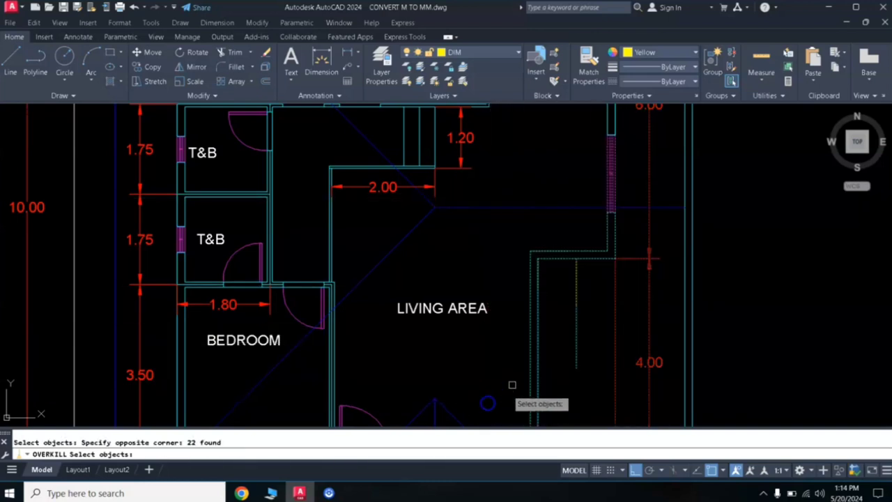
key(Return)
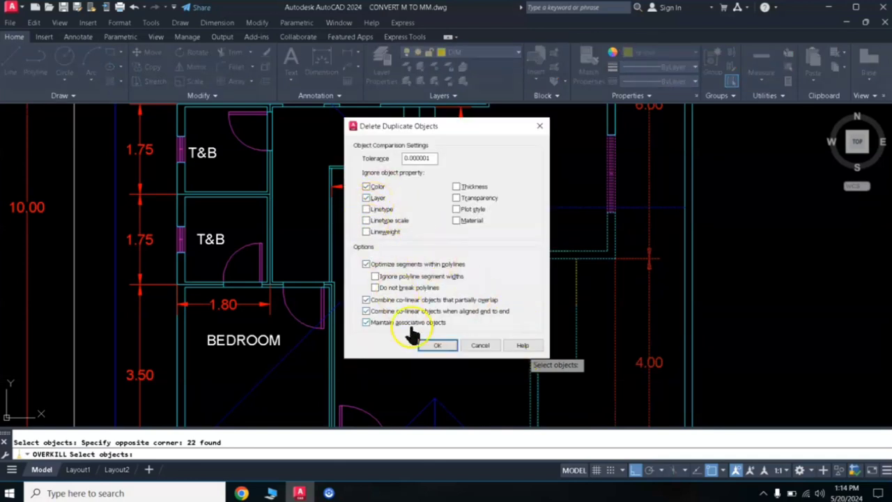
click(433, 346)
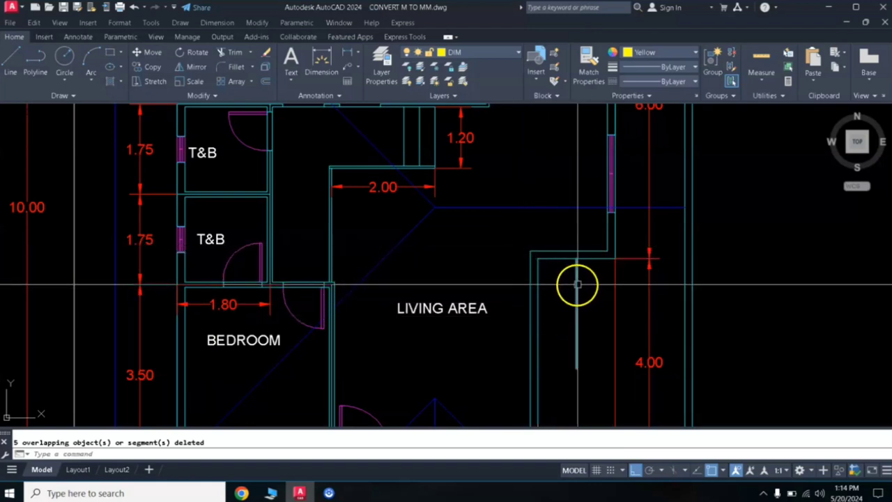
Clear the stray line selection and zoom out to the full floor plan sheet
click(577, 341)
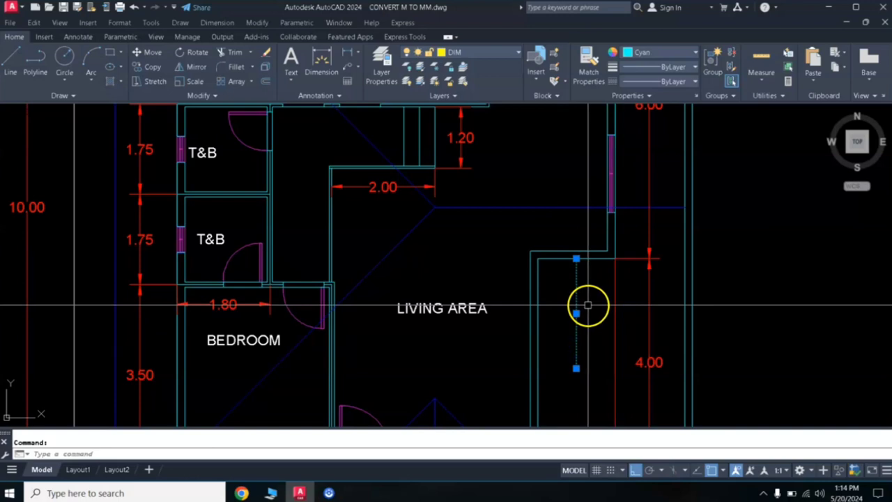
key(Escape)
scroll(414, 253, down, 3)
scroll(453, 232, down, 2)
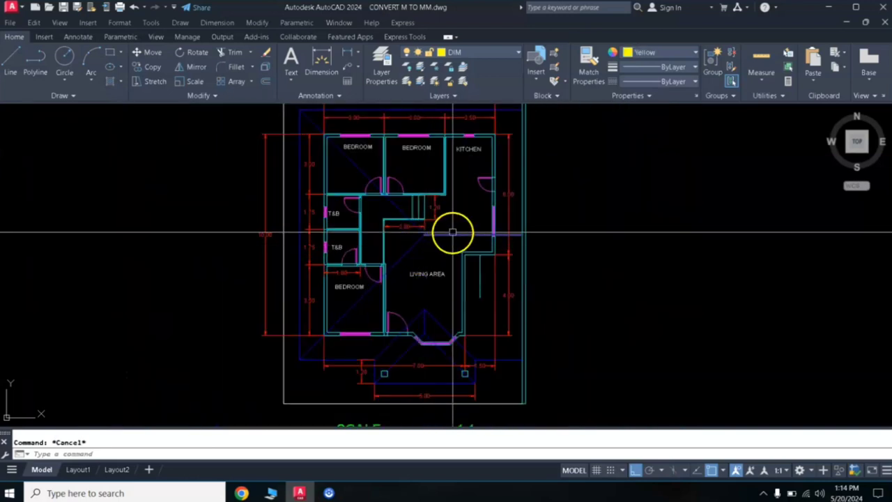
scroll(453, 232, down, 2)
scroll(522, 235, down, 2)
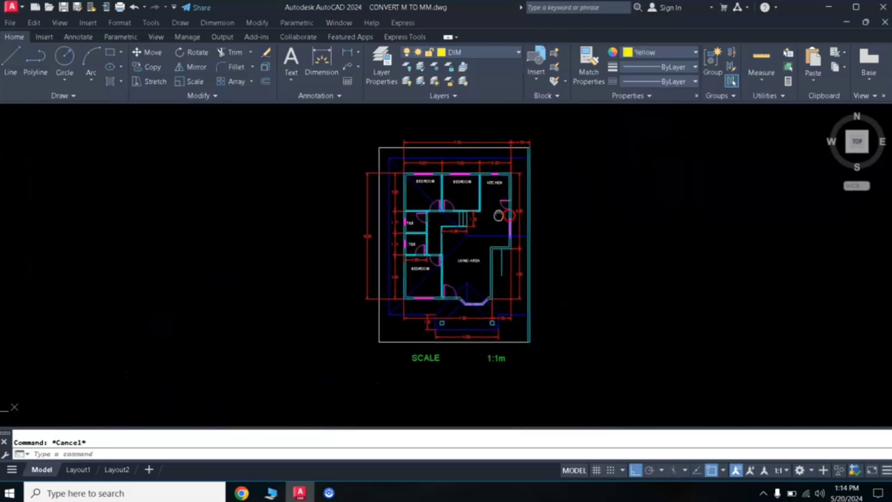
middle_drag(480, 156, 470, 156)
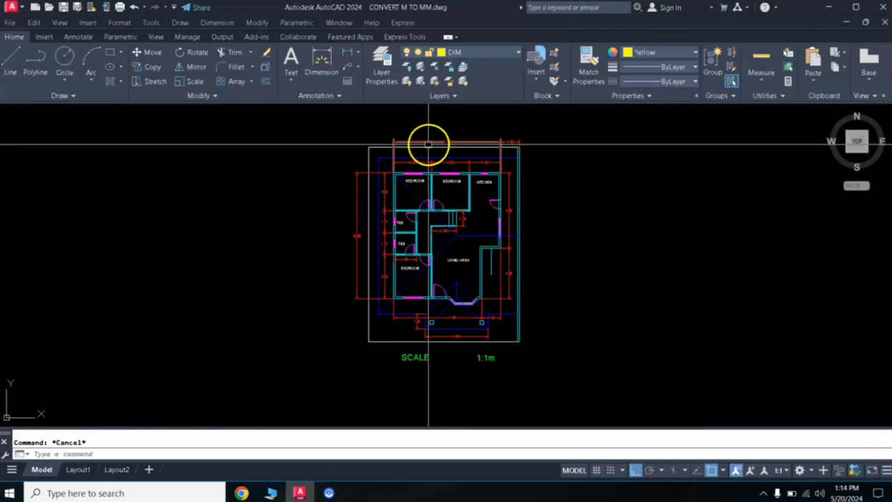
scroll(429, 145, up, 2)
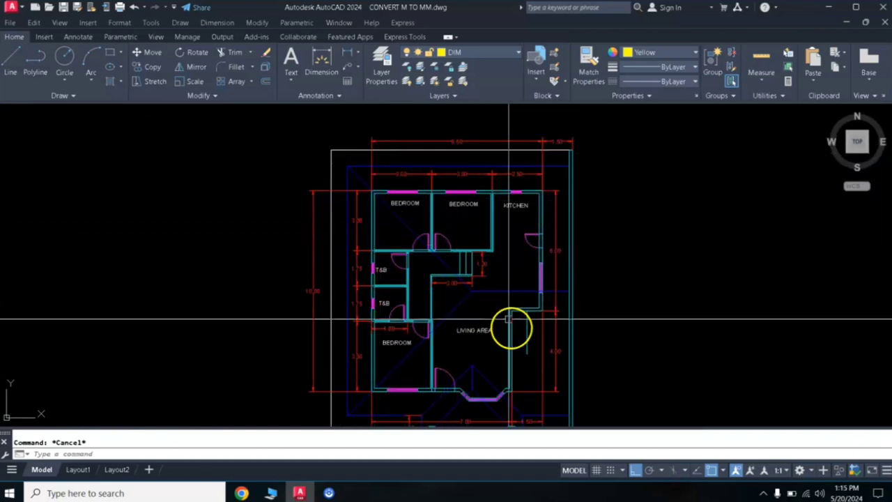
scroll(478, 256, down, 2)
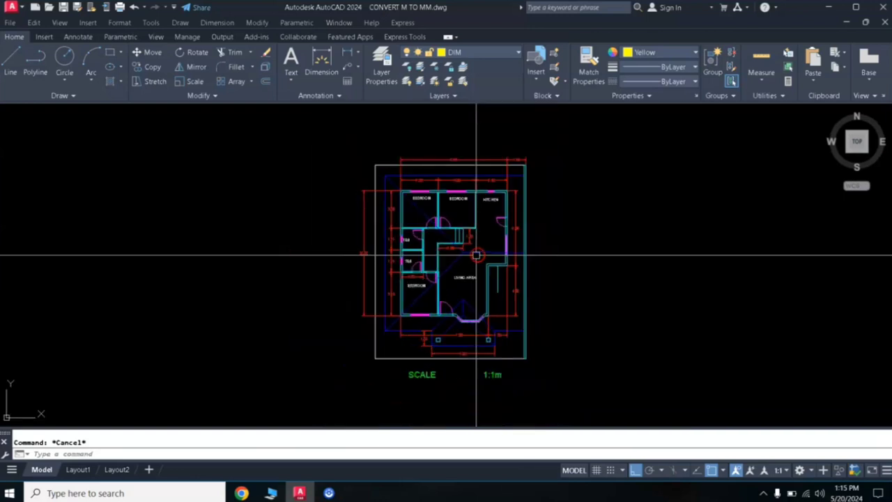
scroll(478, 243, up, 2)
scroll(481, 241, down, 2)
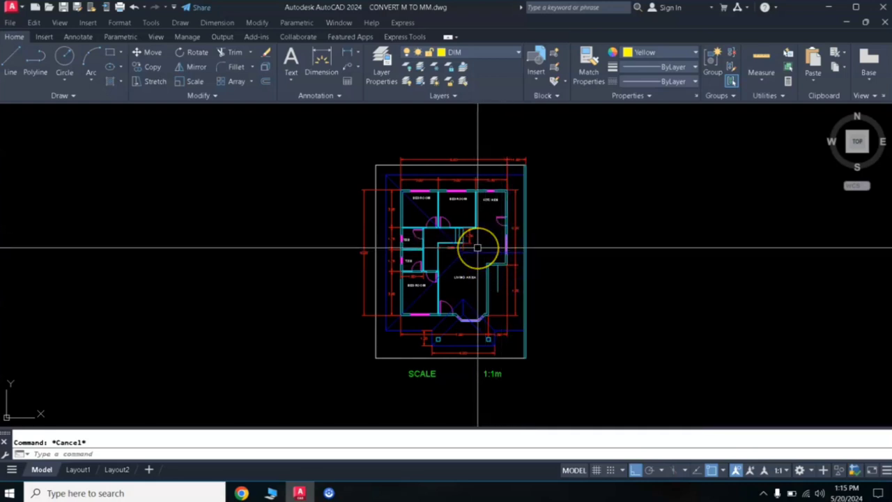
click(495, 203)
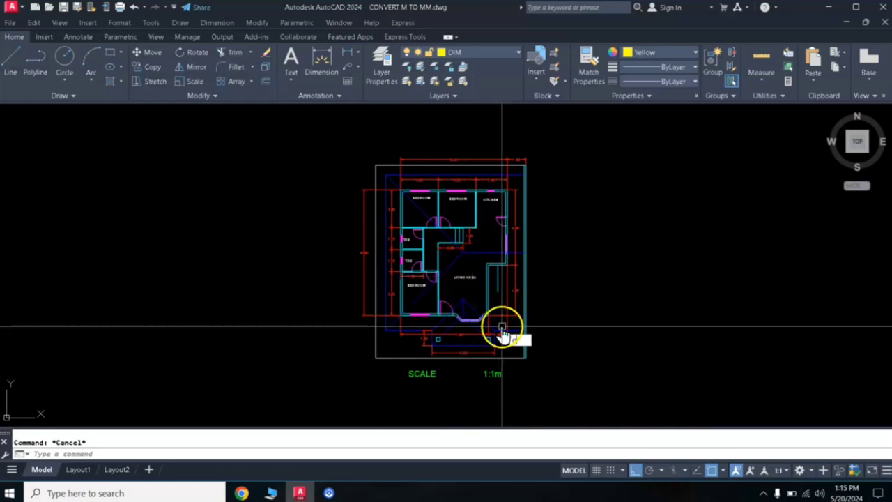
Run OVERKILL on a window around the entire plan, deleting 65 duplicate segments
text(overkill)
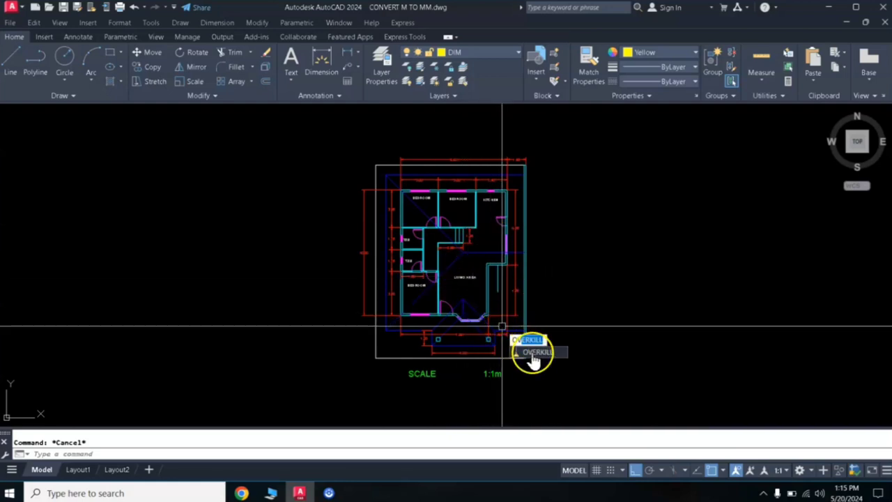
click(533, 353)
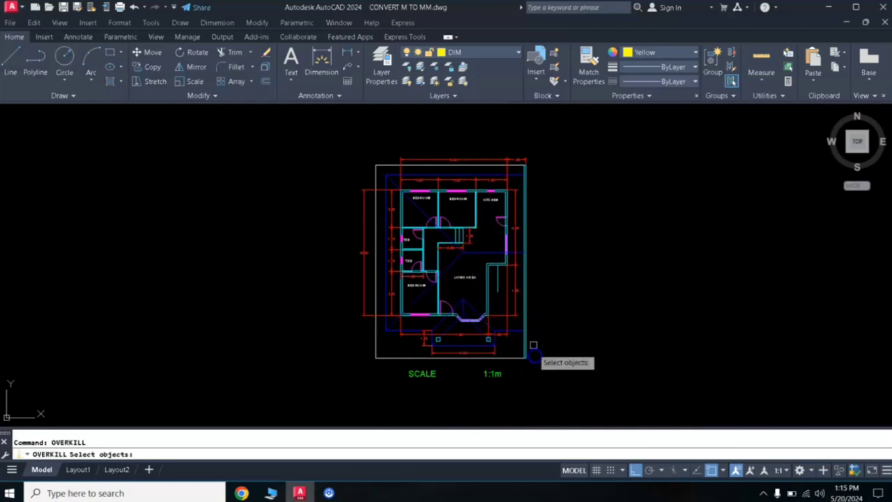
click(620, 146)
click(321, 401)
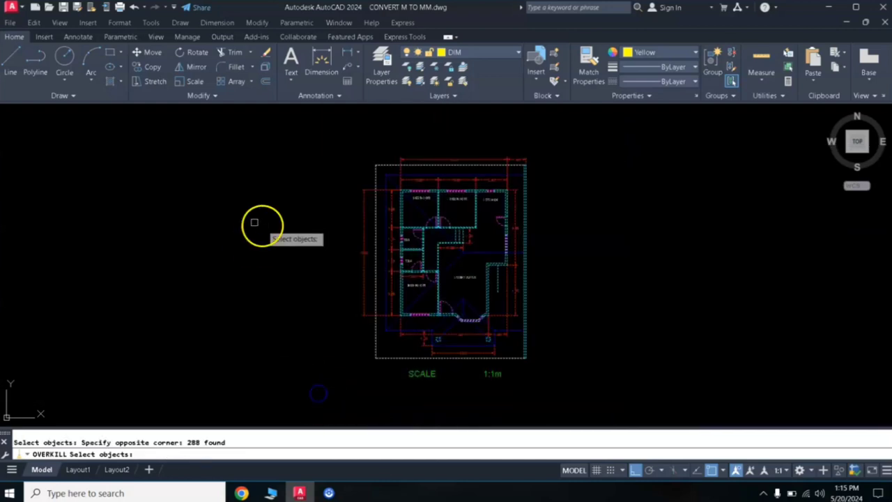
key(Return)
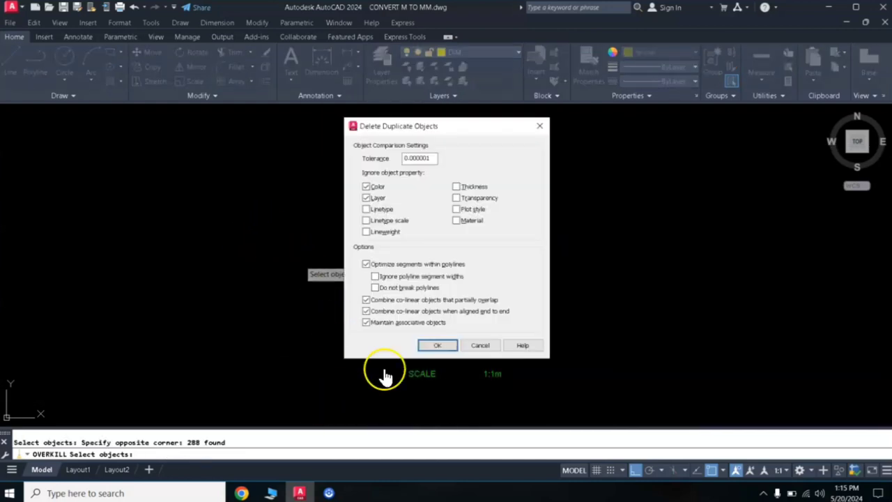
click(438, 346)
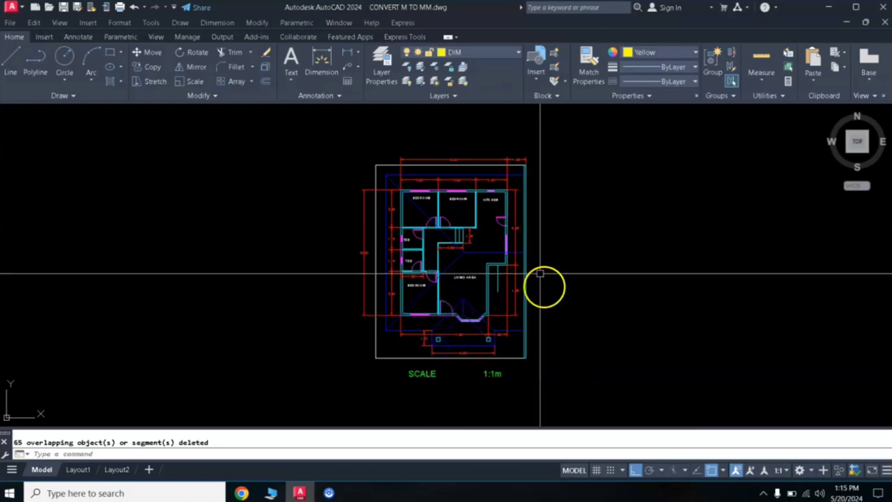
scroll(432, 194, up, 4)
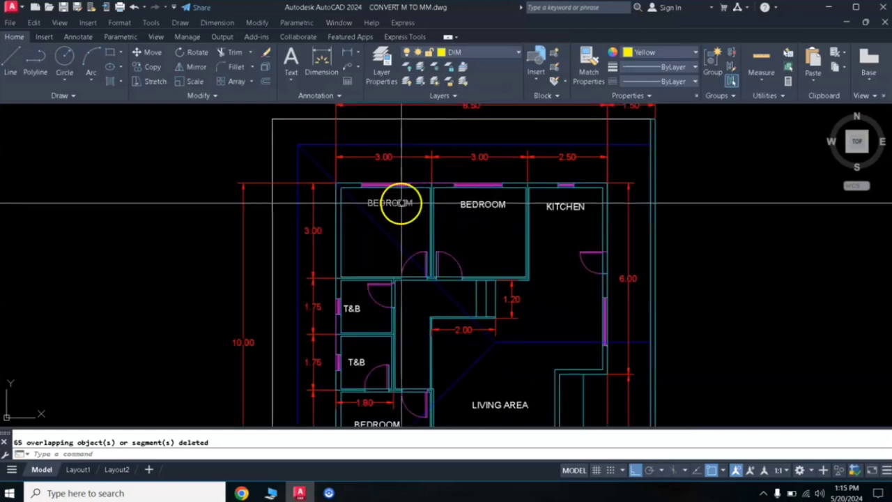
scroll(390, 204, up, 2)
scroll(359, 265, down, 2)
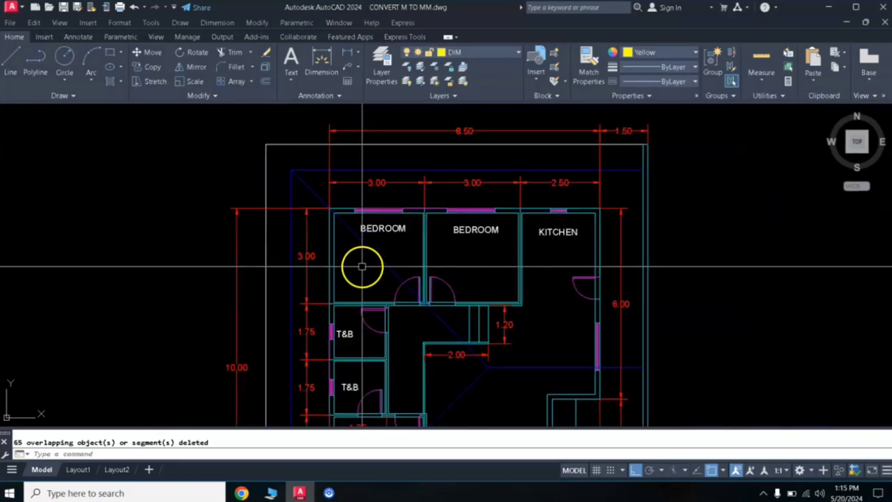
middle_drag(409, 302, 397, 180)
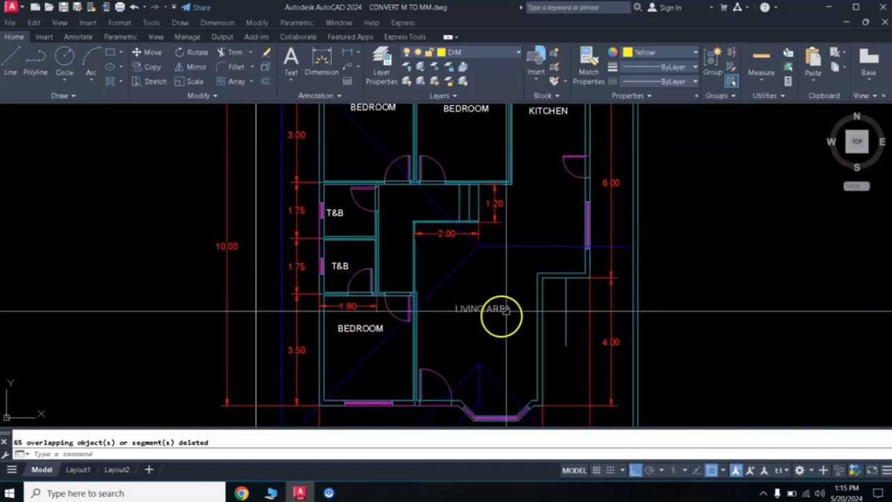
scroll(544, 292, up, 4)
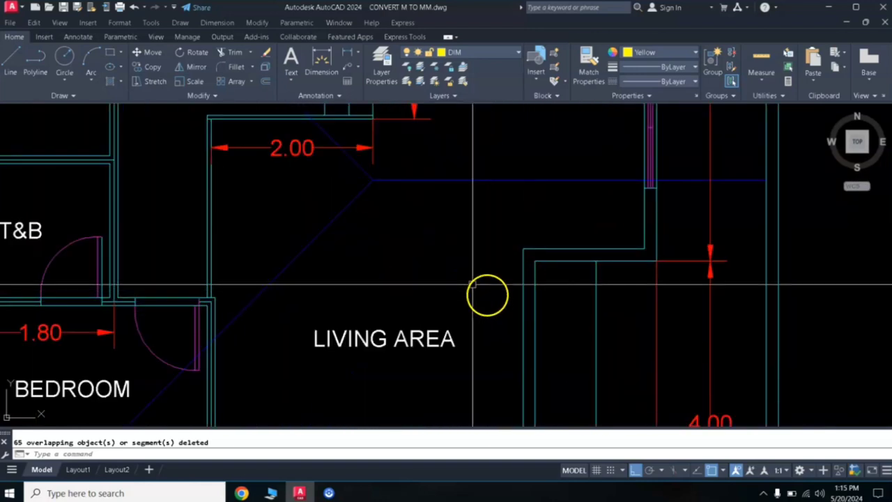
scroll(488, 295, down, 4)
middle_drag(403, 313, 398, 281)
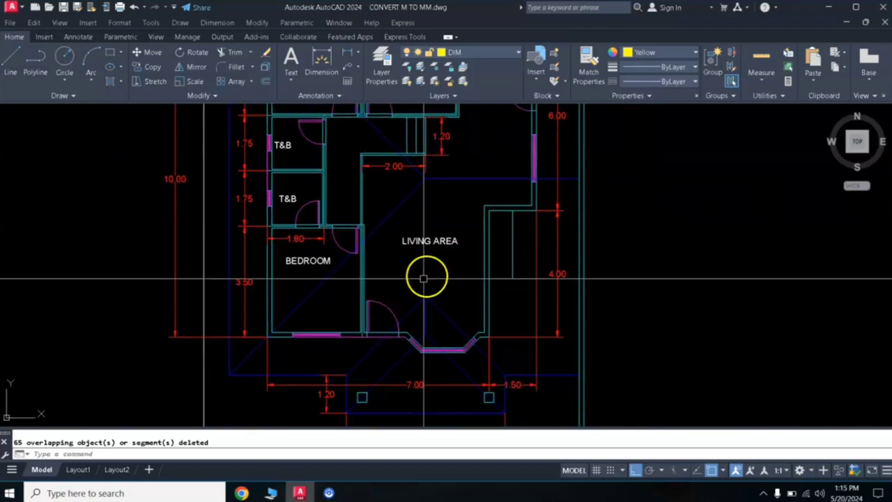
scroll(481, 225, up, 3)
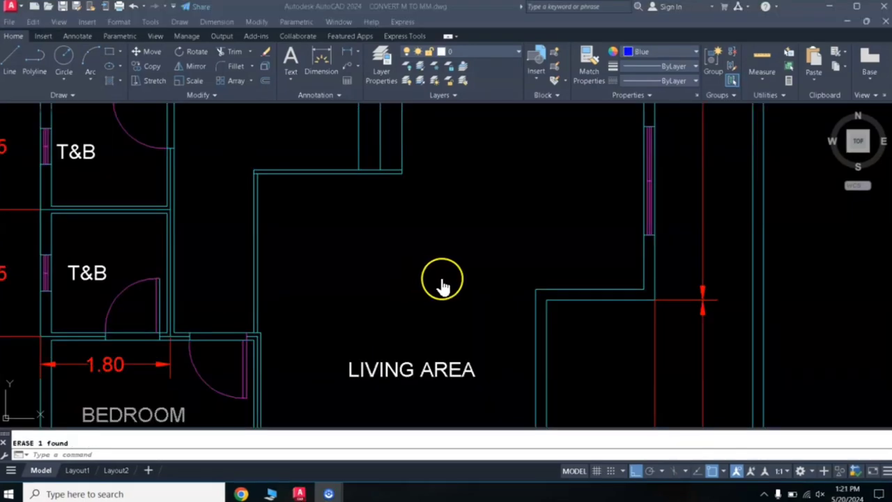
scroll(442, 275, down, 2)
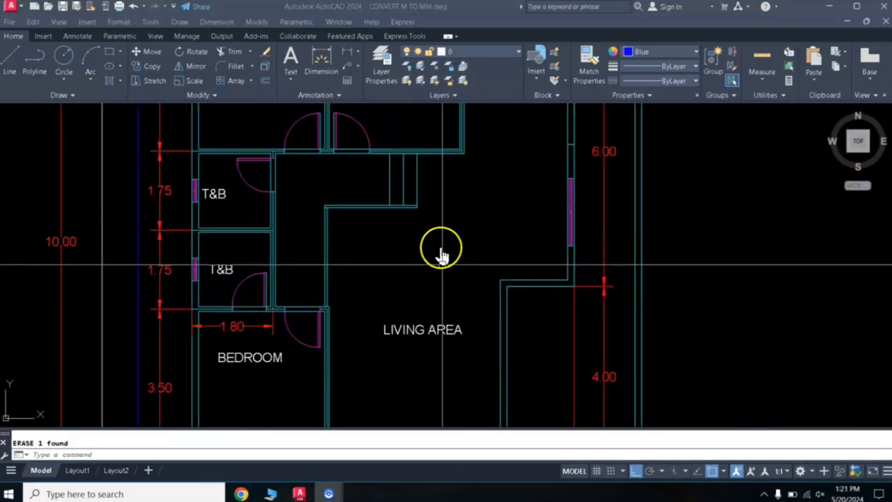
scroll(443, 254, down, 4)
scroll(438, 249, up, 5)
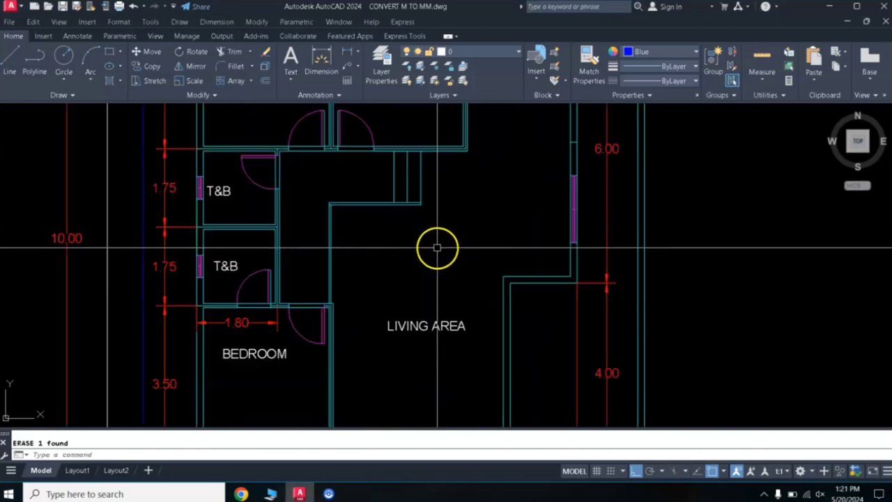
scroll(446, 234, down, 3)
scroll(467, 221, up, 1)
middle_drag(472, 216, 473, 237)
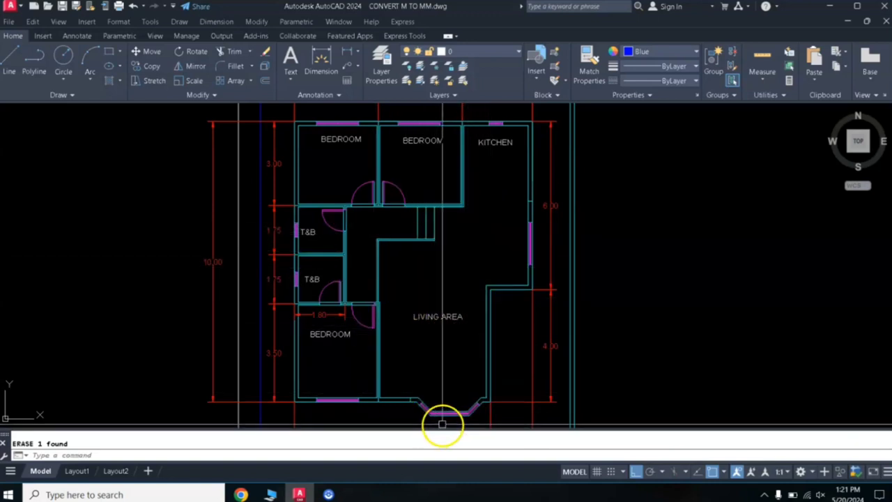
scroll(442, 423, up, 4)
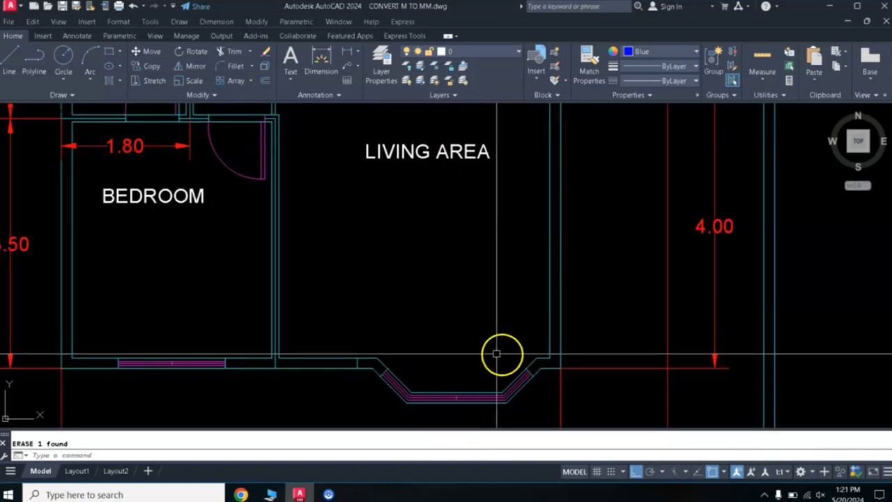
scroll(460, 279, down, 4)
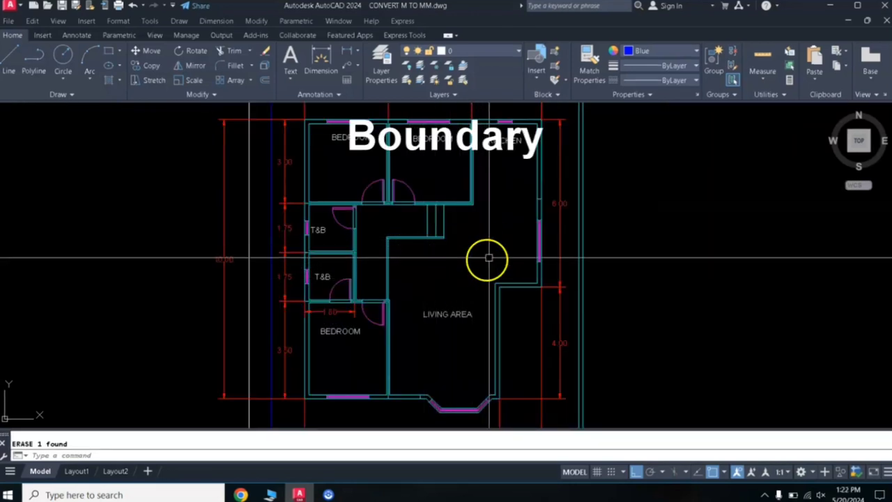
Use BOUNDARY (BO) with a pick point inside the living area to create its closed polyline
text(o)
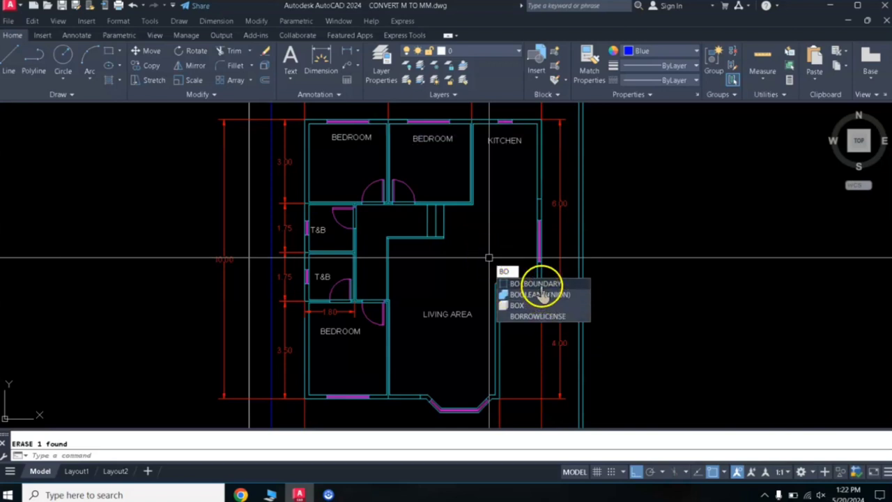
key(Return)
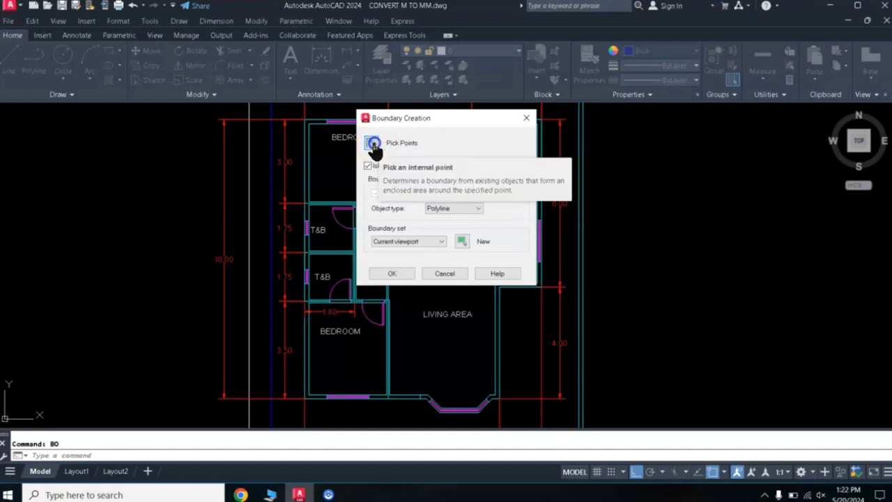
click(374, 144)
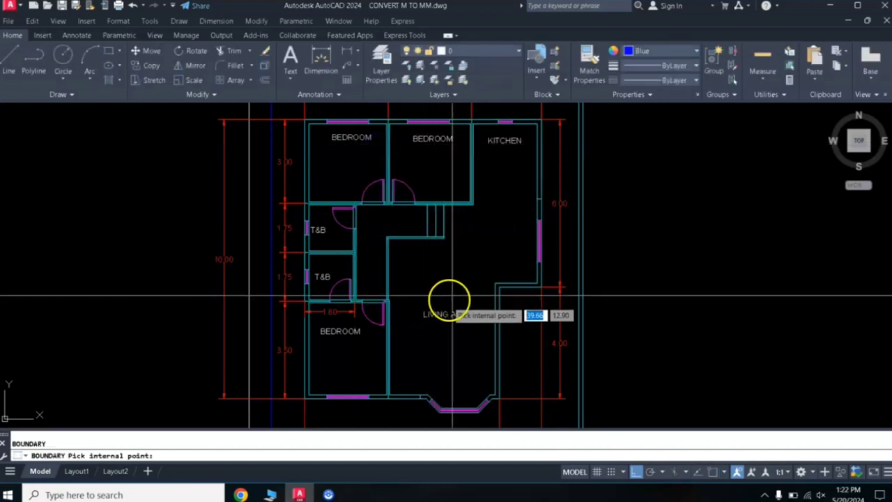
click(464, 253)
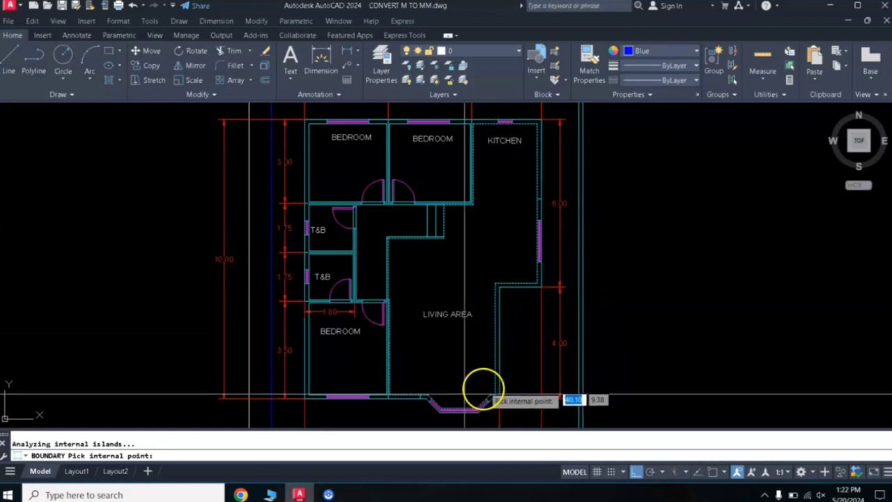
key(Return)
text(LIS)
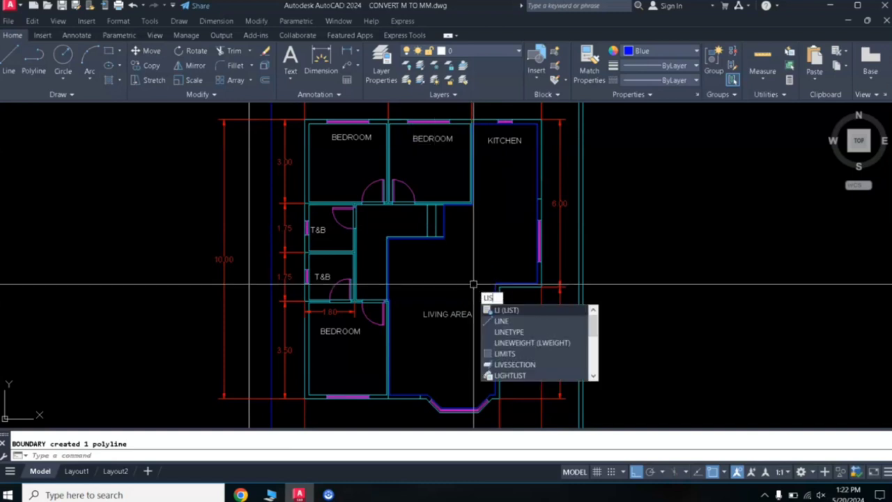
text(T)
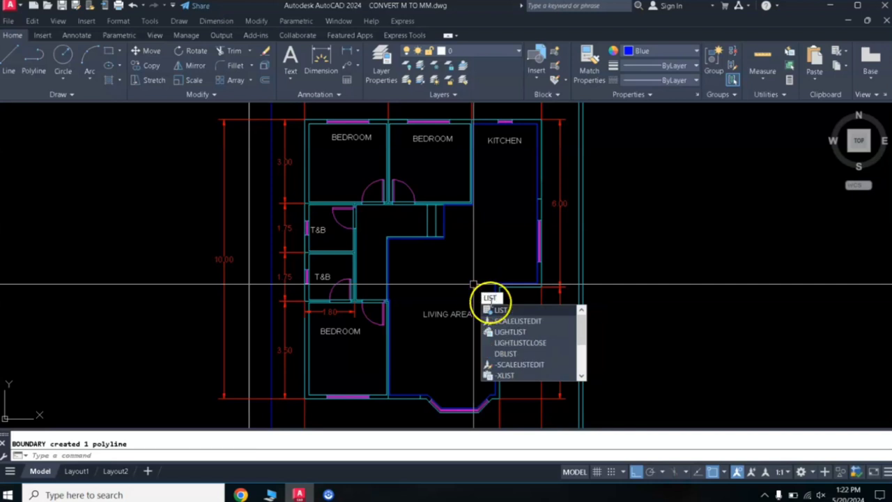
click(513, 311)
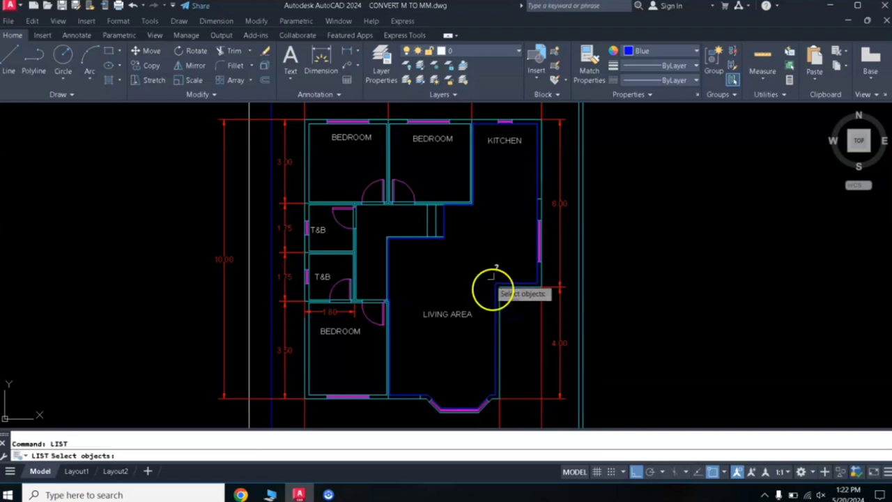
click(444, 226)
key(Return)
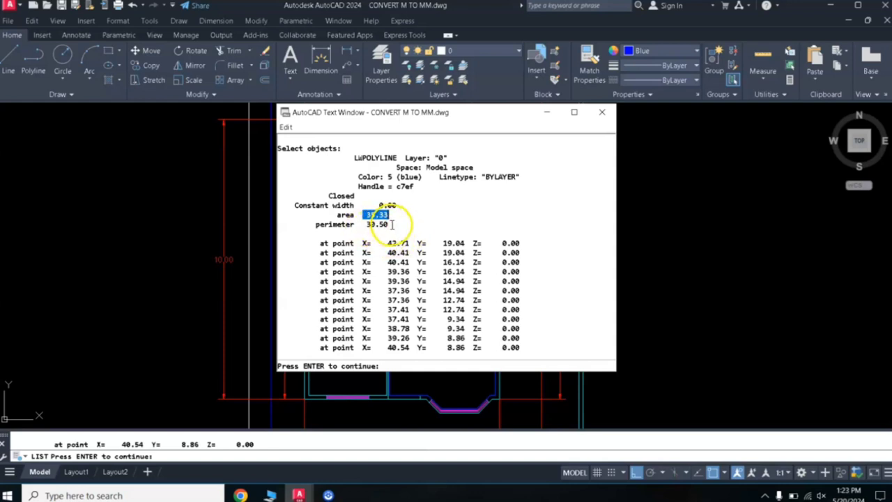
click(604, 113)
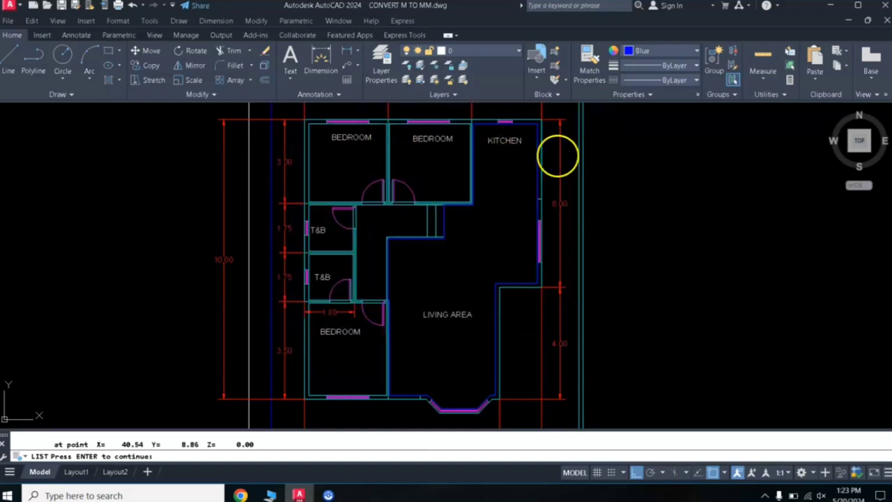
key(Return)
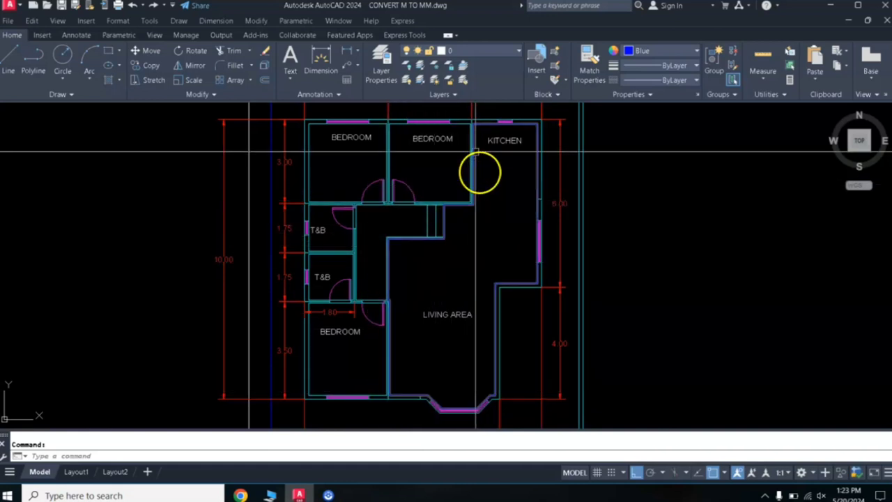
Create a BOUNDARY polyline from a point inside the hallway, then select the new outline
key(Return)
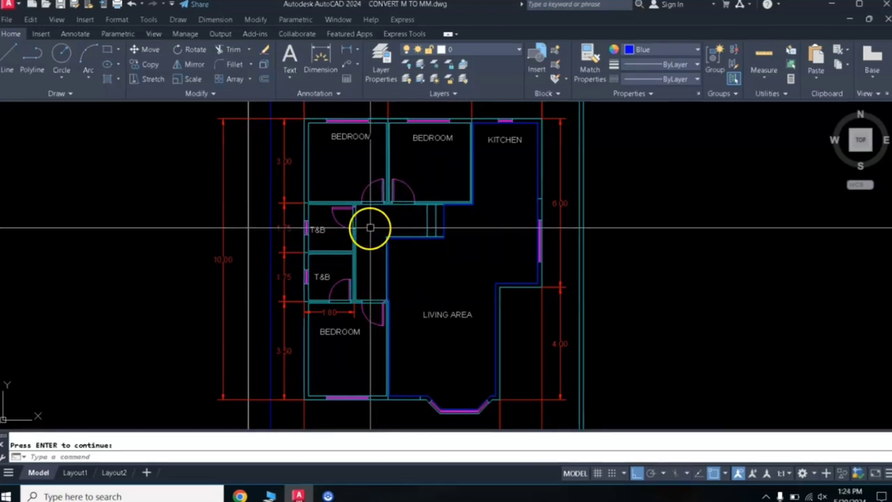
text(o)
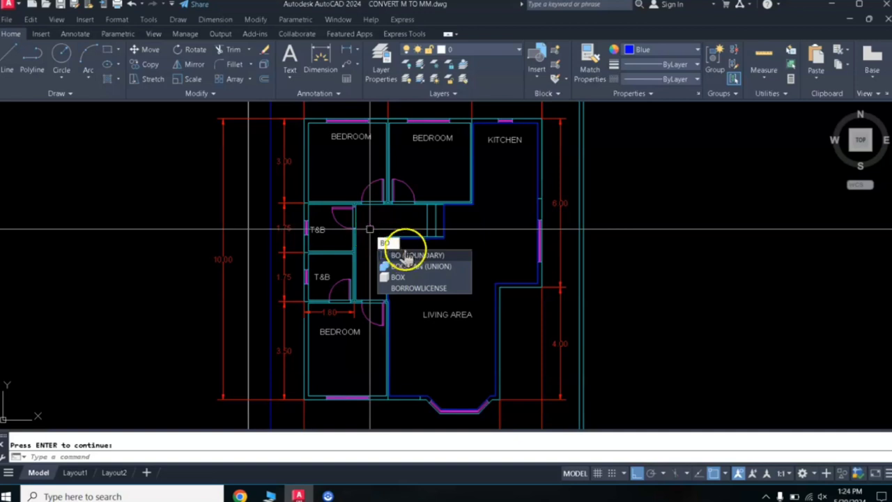
click(408, 256)
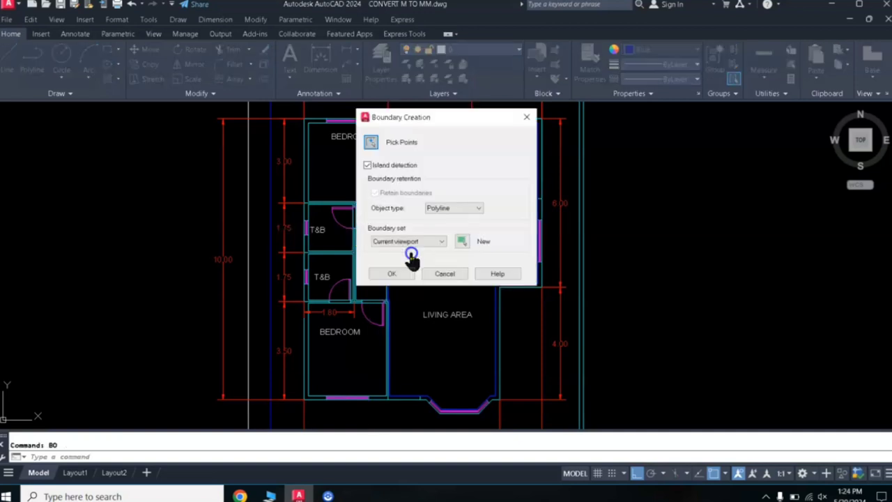
click(372, 143)
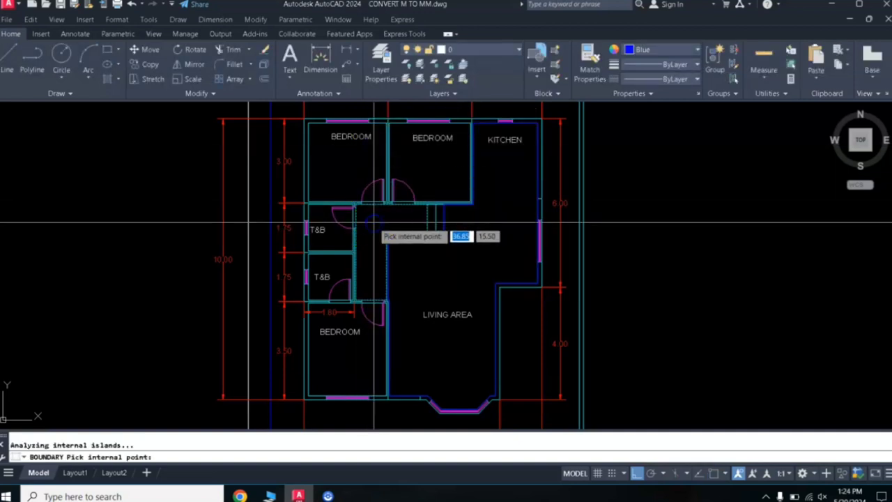
key(Return)
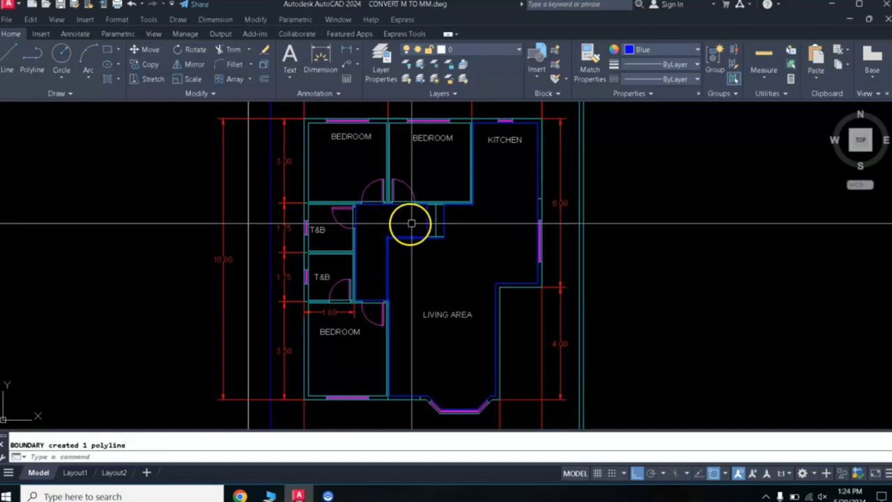
click(382, 220)
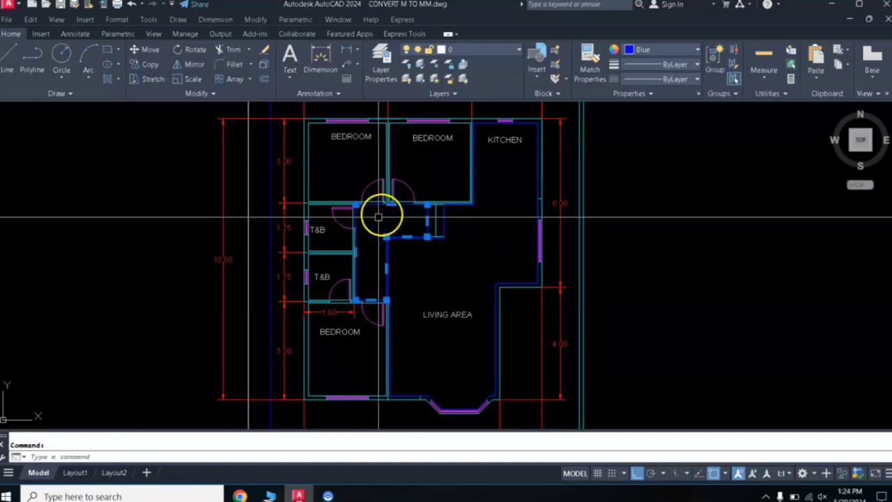
click(372, 232)
text(LI)
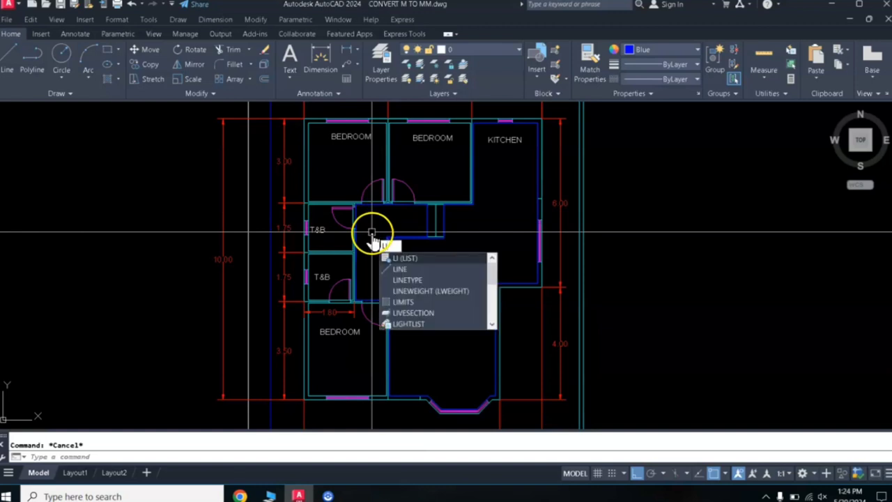
click(411, 258)
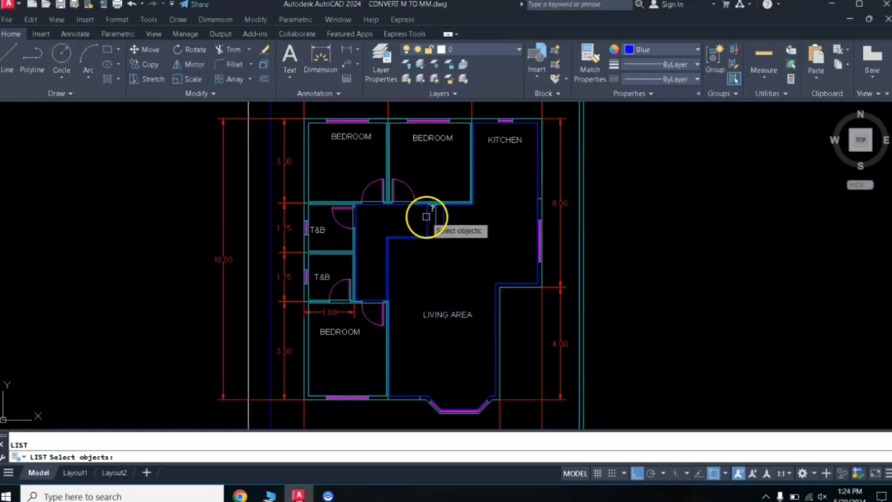
key(Return)
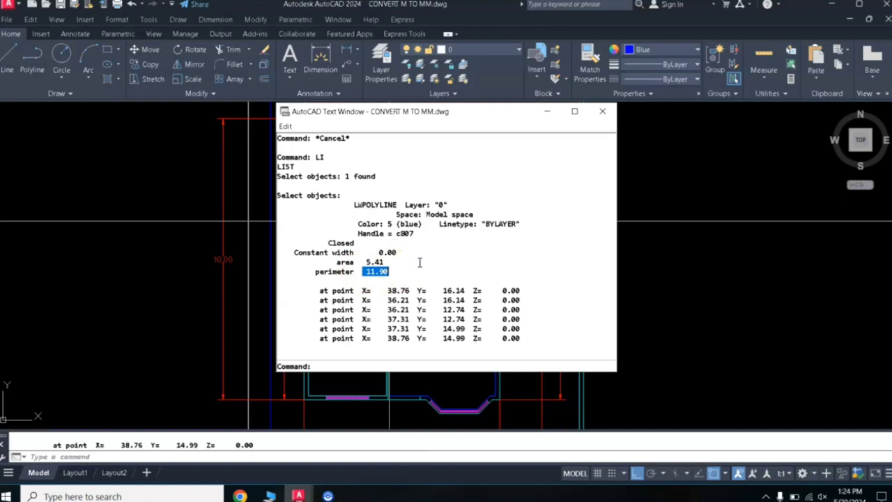
click(603, 113)
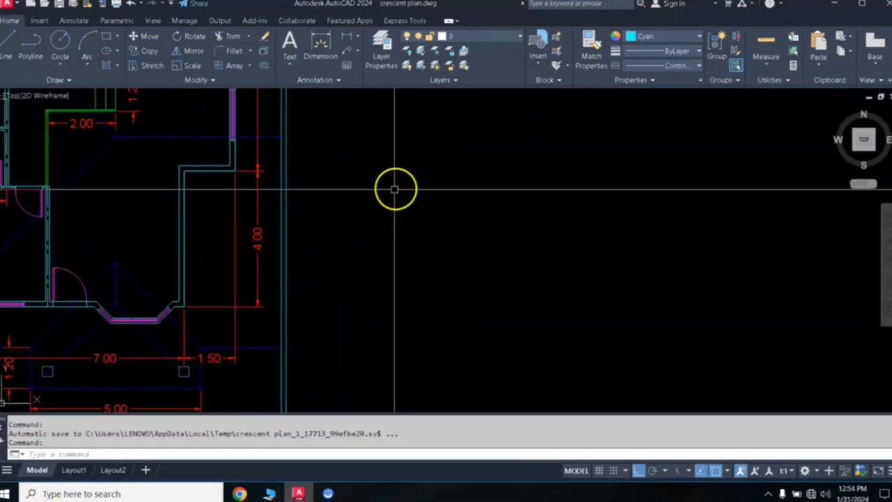
Draw a small rectangle beside the floor plan
click(104, 42)
click(486, 259)
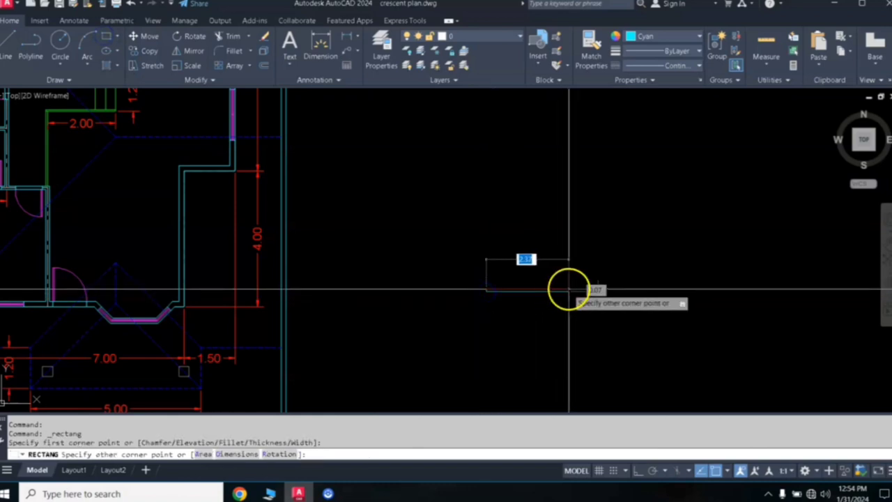
click(607, 249)
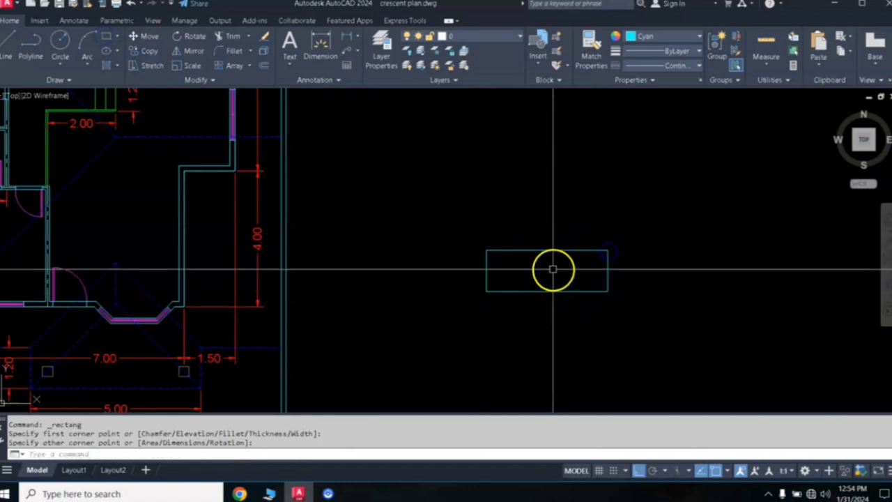
Rotate the rectangle about 20° around its lower-left corner
click(649, 233)
click(471, 310)
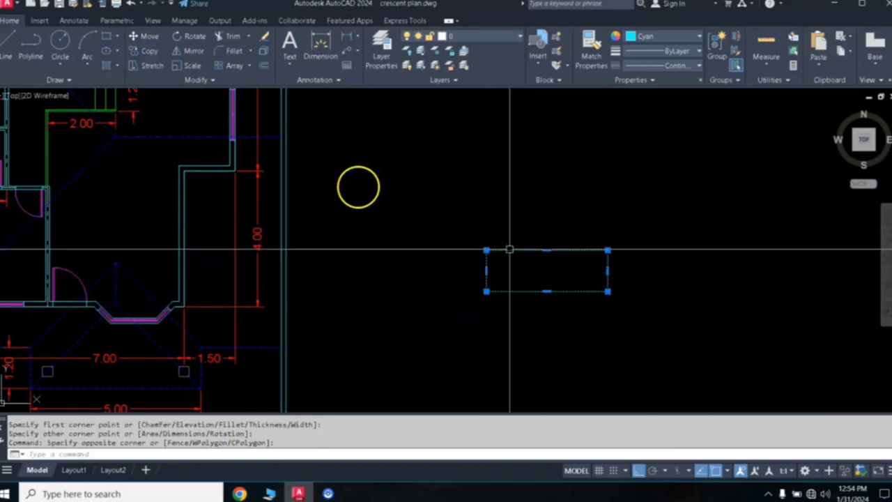
click(182, 38)
click(485, 292)
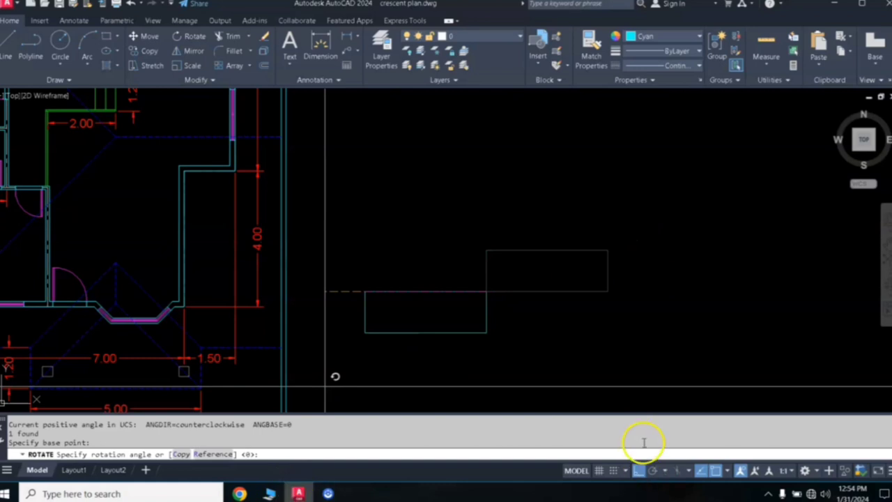
click(699, 477)
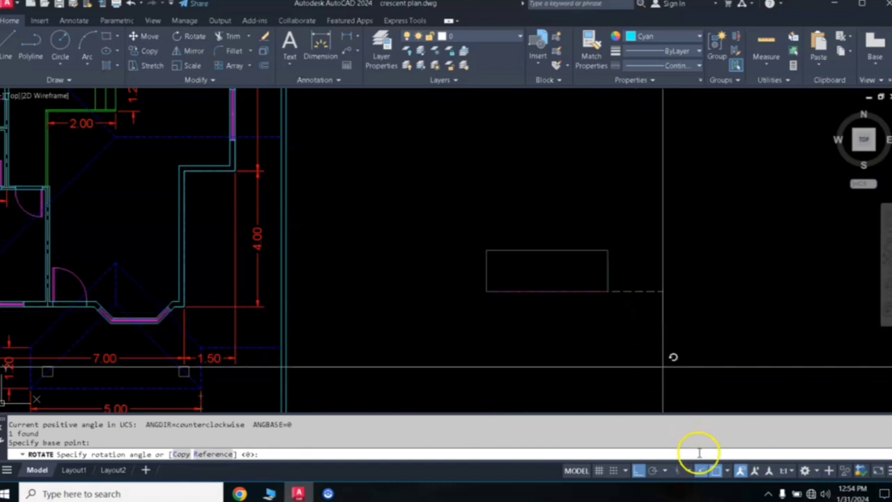
click(701, 233)
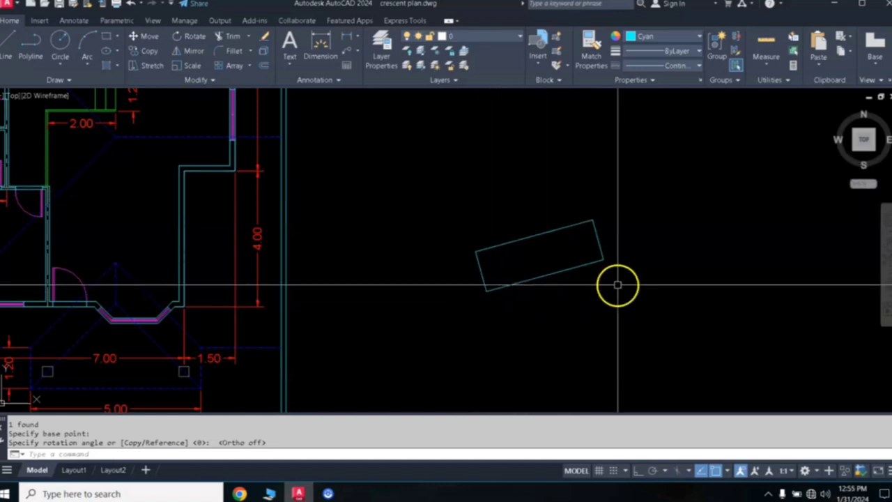
key(Return)
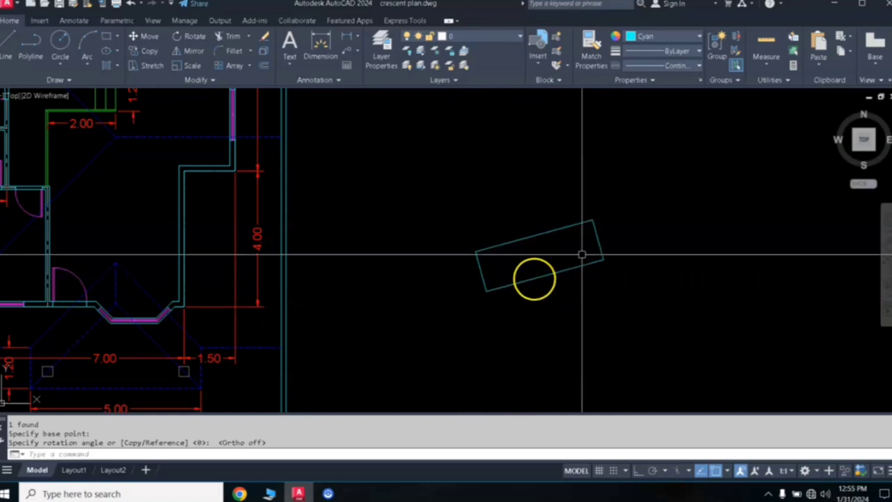
click(641, 204)
click(412, 303)
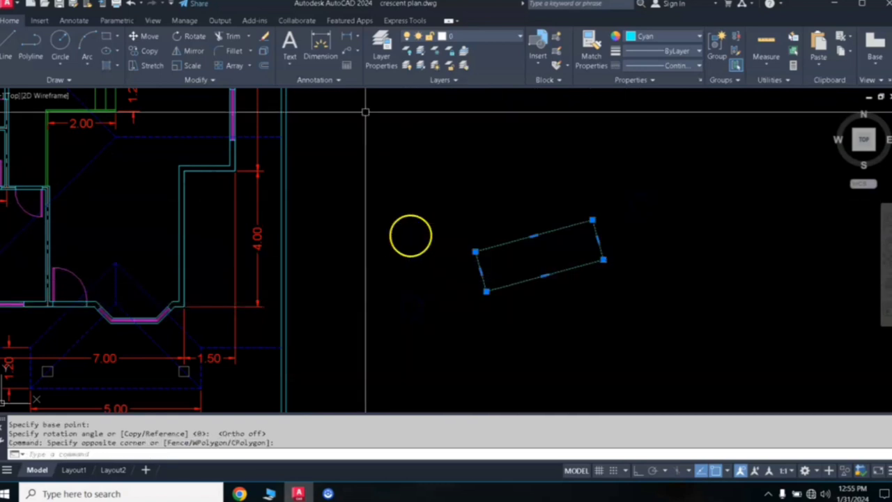
click(189, 41)
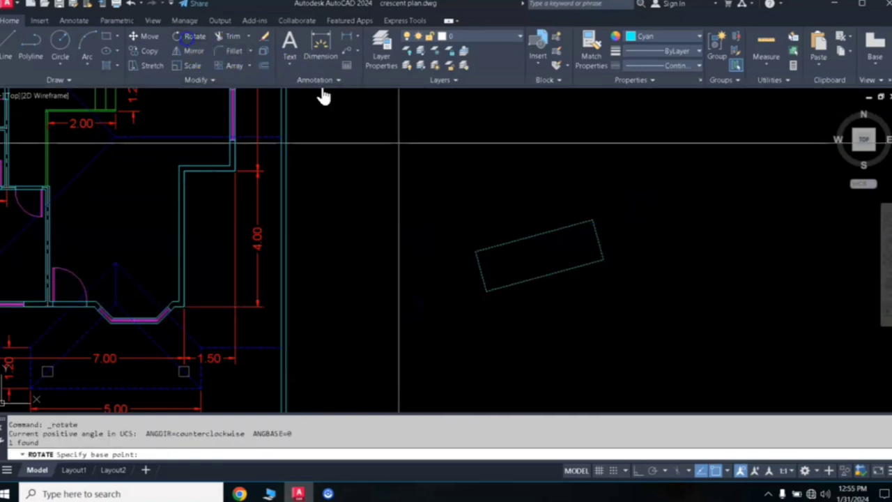
click(483, 290)
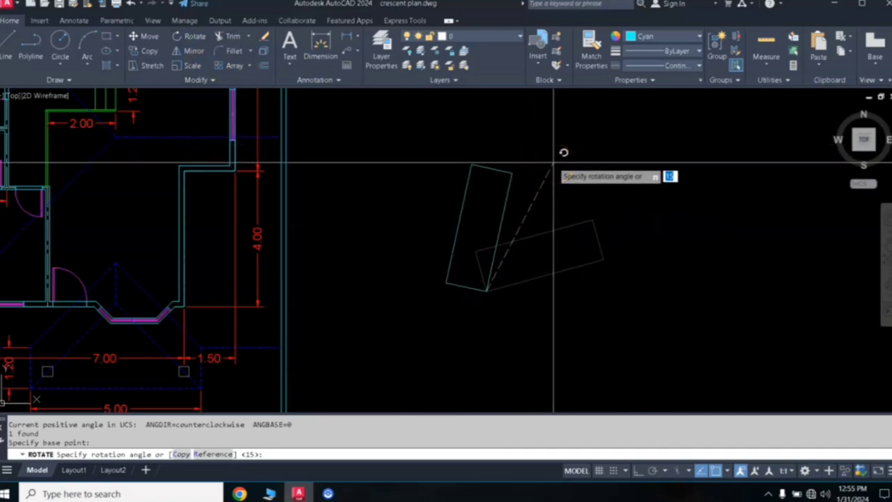
key(Return)
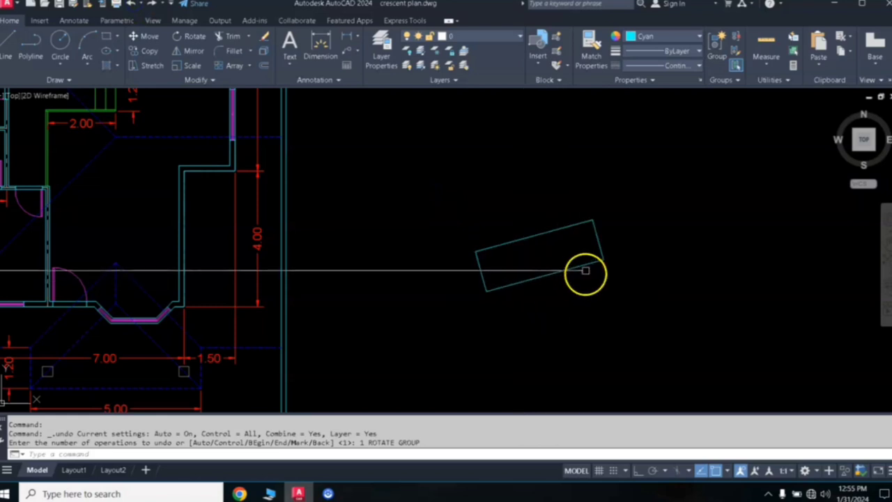
click(636, 205)
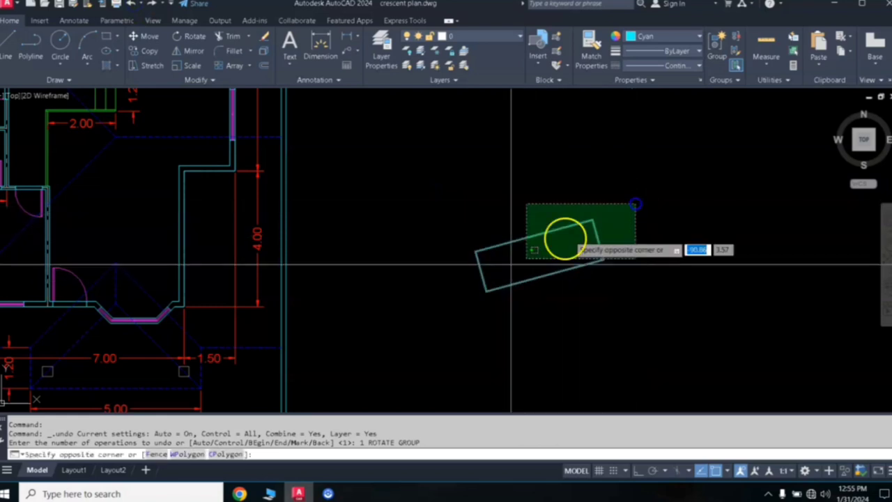
click(435, 314)
text(R)
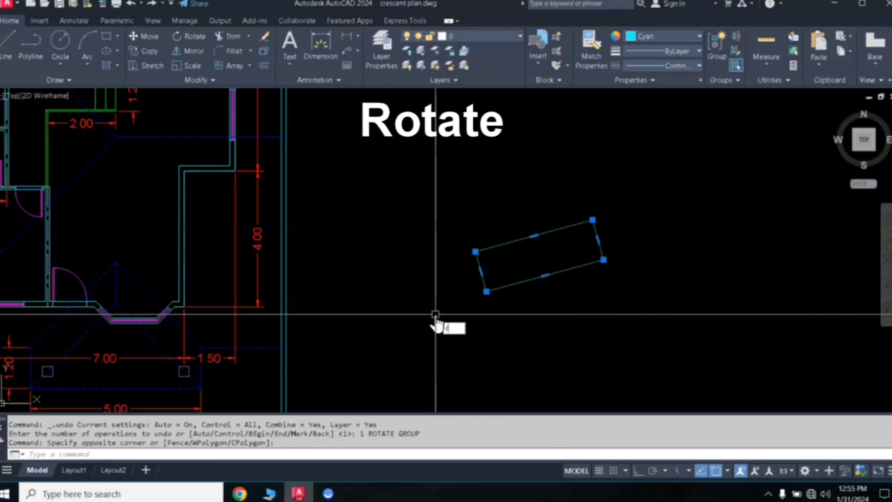
Rotate the rectangle by Reference, using its bottom edge, to a new angle of 90°
text(o)
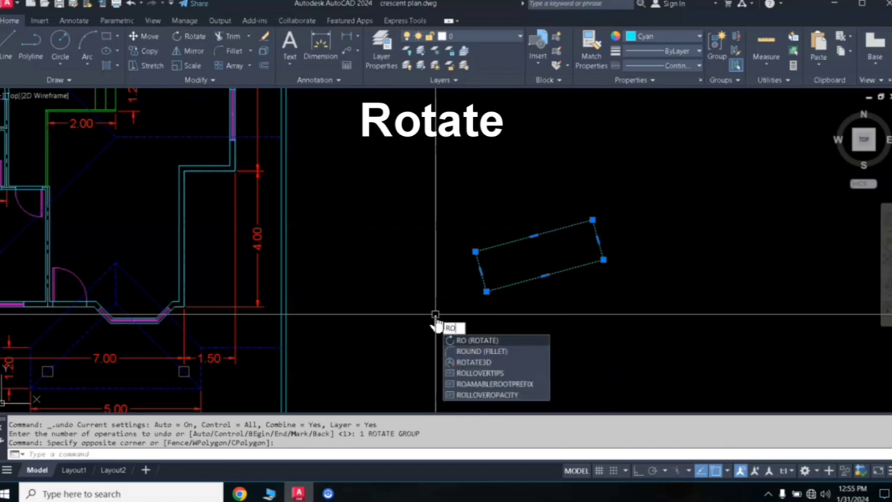
click(488, 341)
text(r)
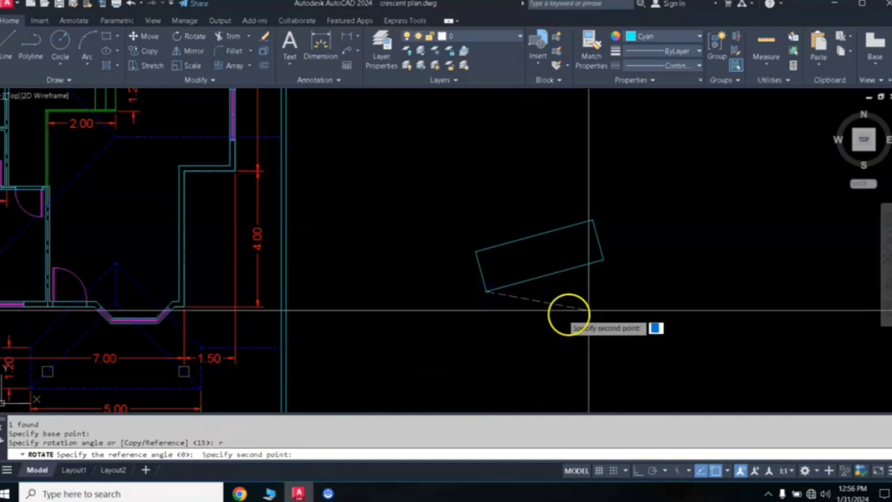
click(603, 259)
text(90)
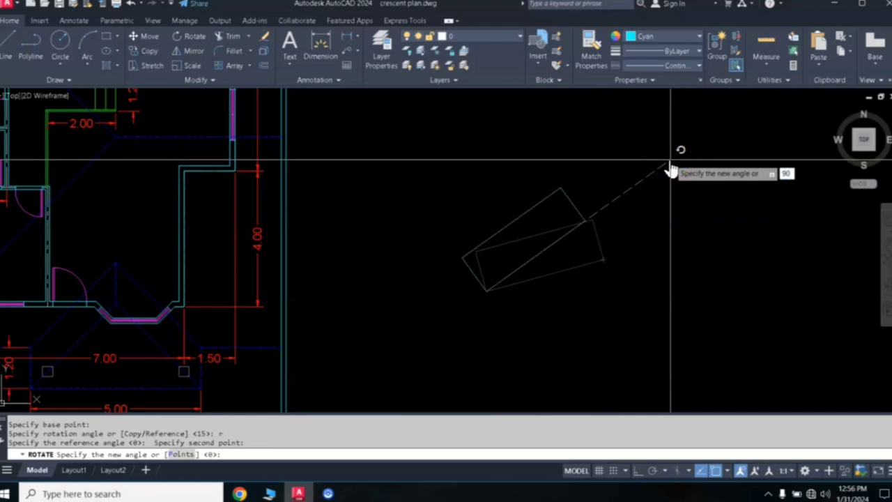
key(Return)
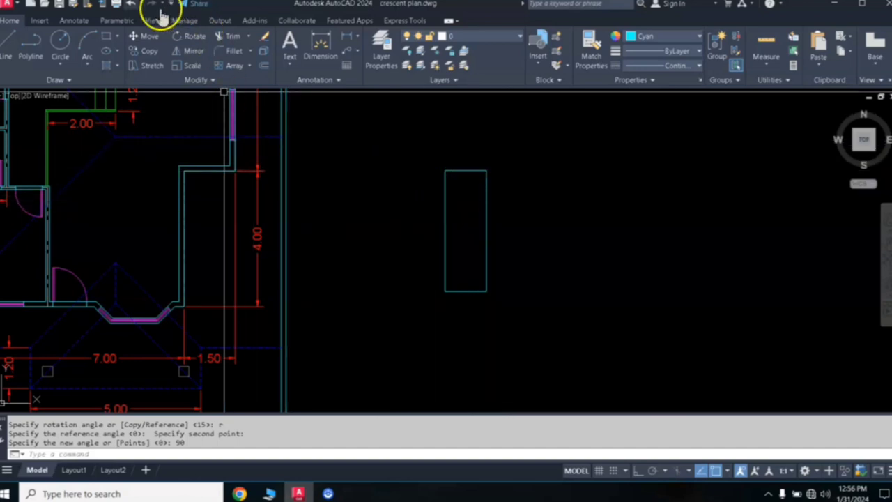
Undo the reference rotation and zoom out to show the whole floor plan
click(131, 5)
scroll(443, 266, down, 3)
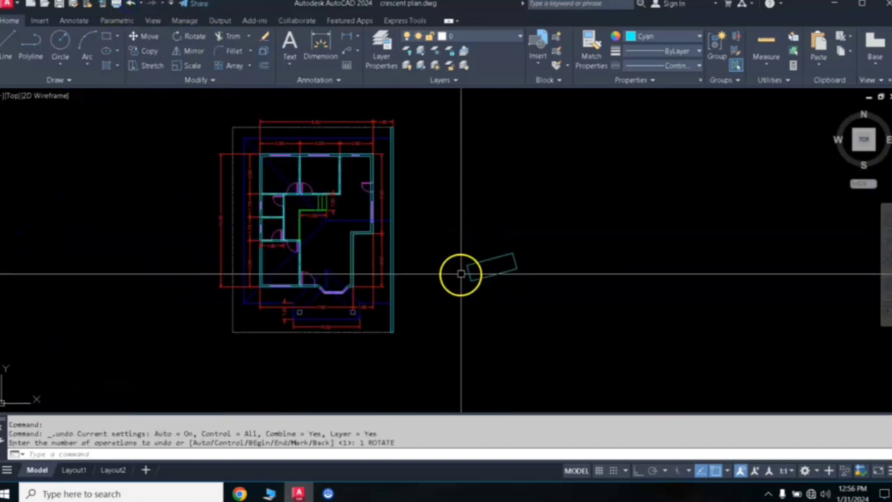
scroll(460, 273, down, 2)
middle_drag(464, 276, 593, 261)
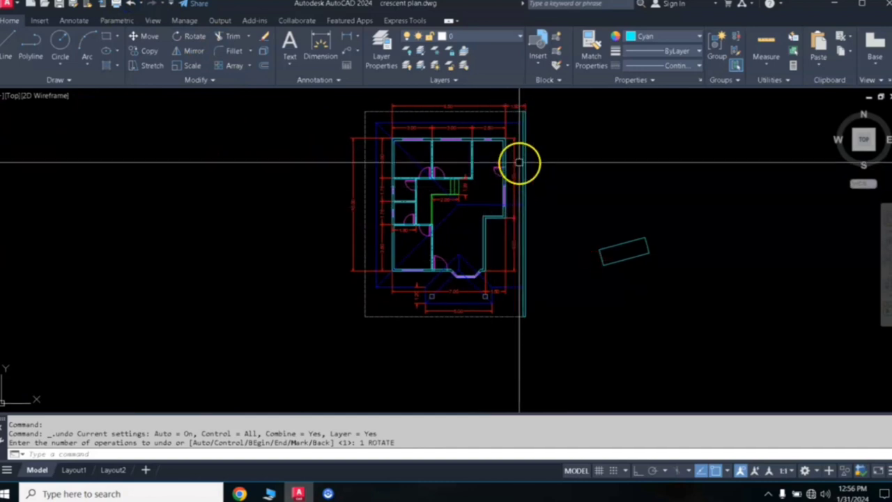
middle_drag(542, 213, 434, 219)
Copy the entire floor plan (279 objects) and place it to the right of the original
click(449, 103)
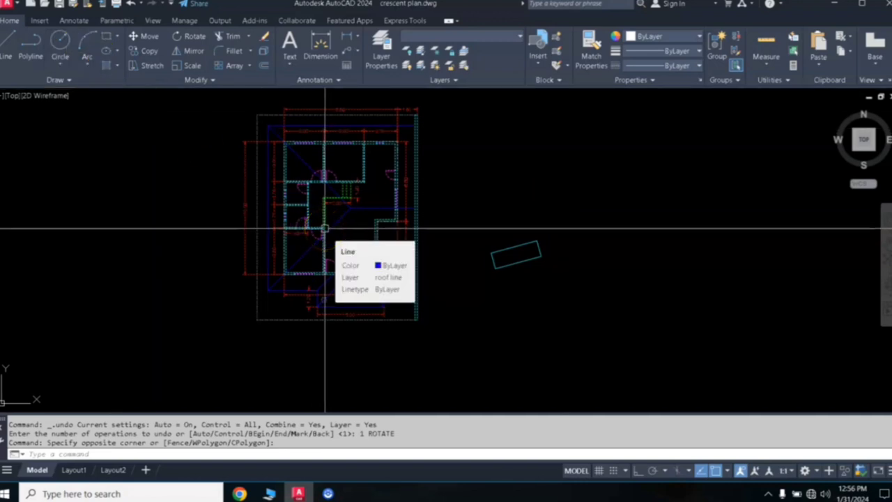
text(co)
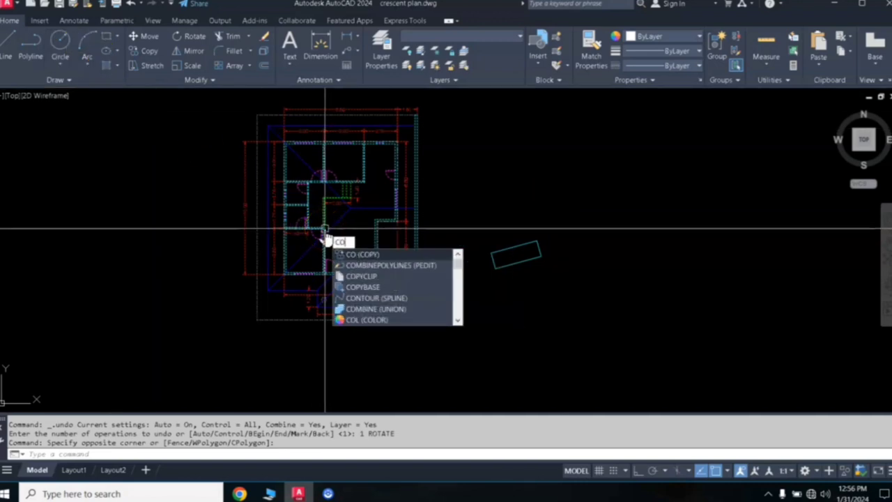
key(Return)
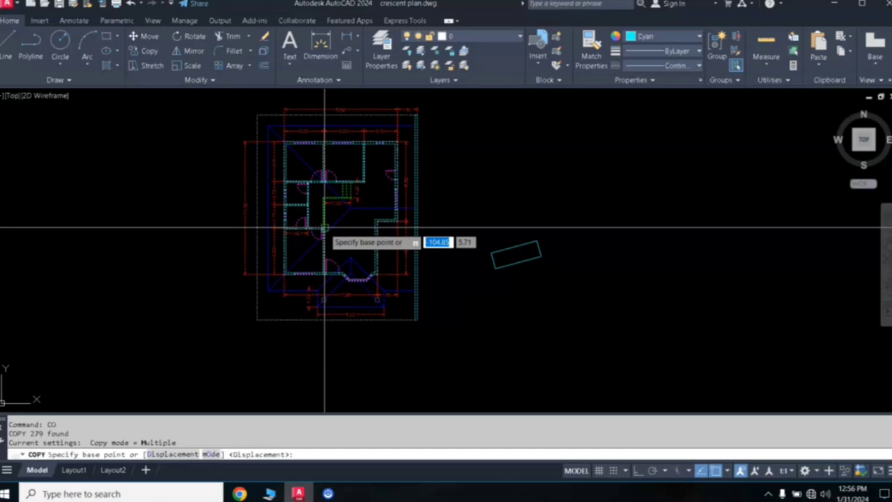
click(324, 228)
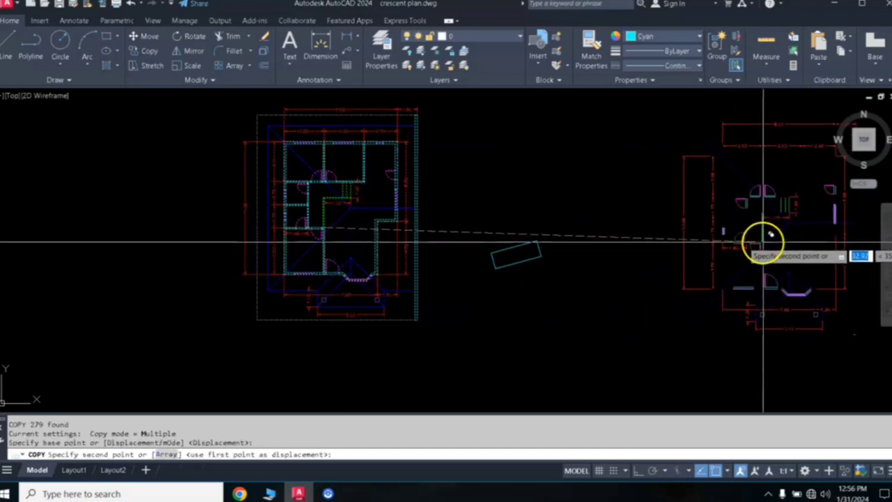
middle_click(765, 242)
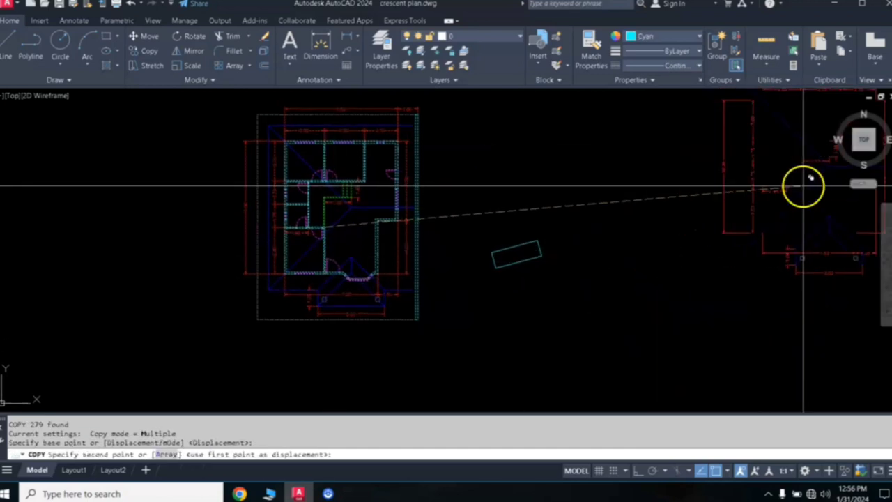
click(757, 252)
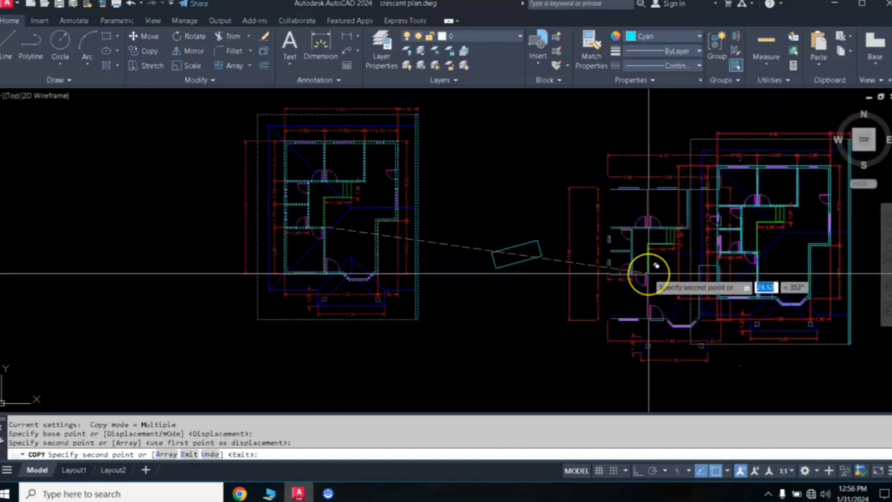
key(Return)
Window-select all objects of the copied floor plan
scroll(649, 273, up, 3)
scroll(669, 268, up, 2)
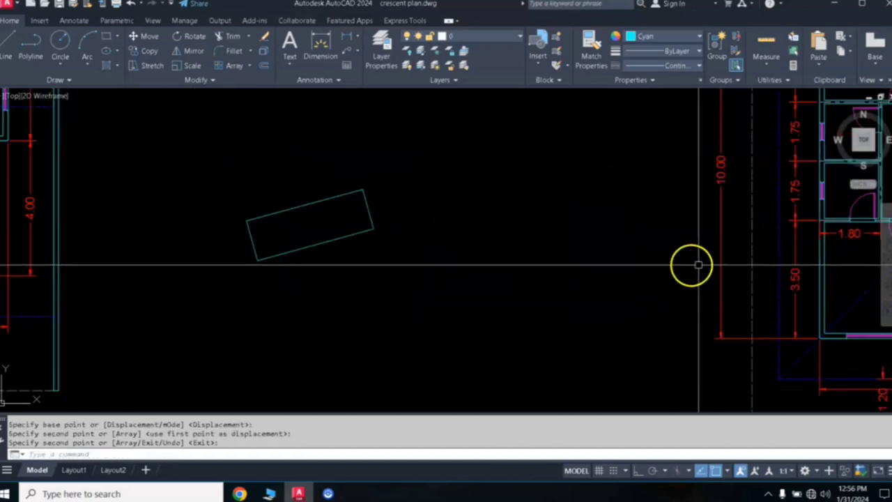
scroll(725, 266, down, 5)
middle_drag(749, 267, 488, 265)
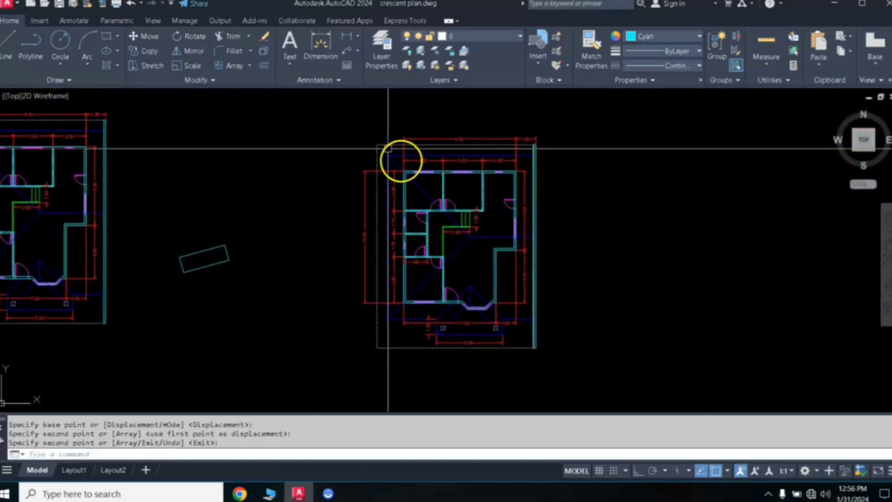
click(335, 113)
click(657, 357)
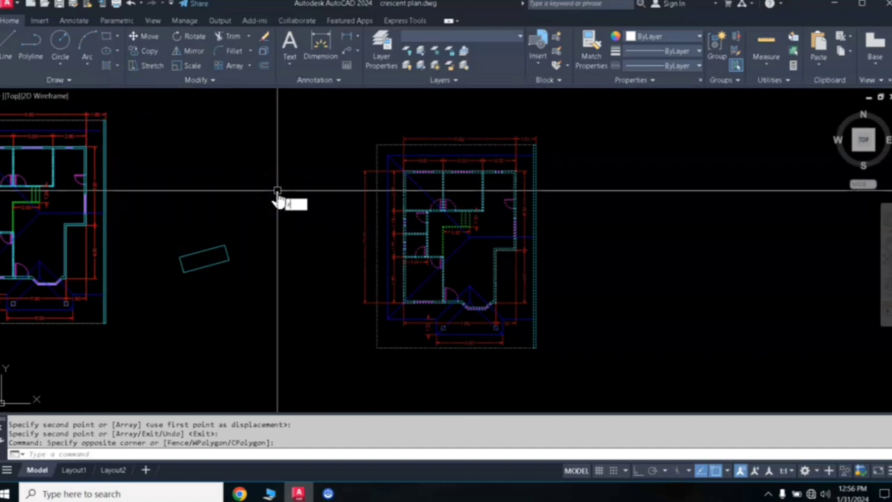
Rotate the copied plan to a slight tilt about its lower-left corner
text(ro)
key(Return)
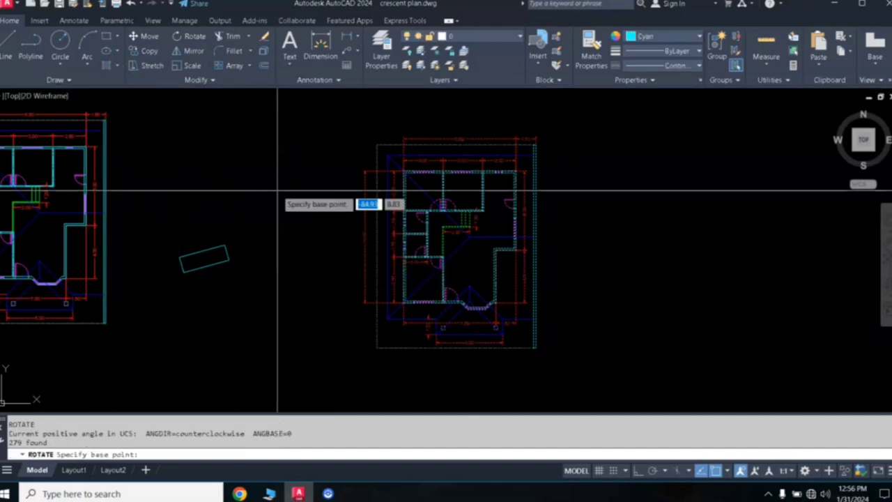
click(377, 348)
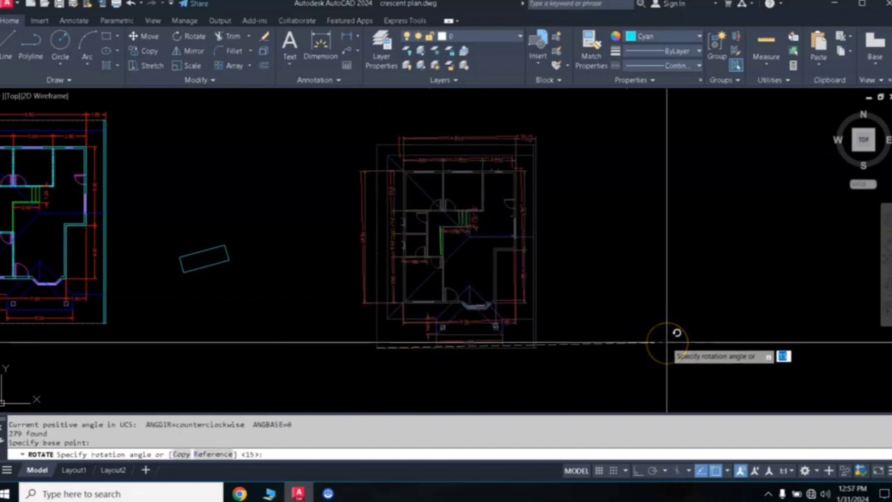
click(676, 333)
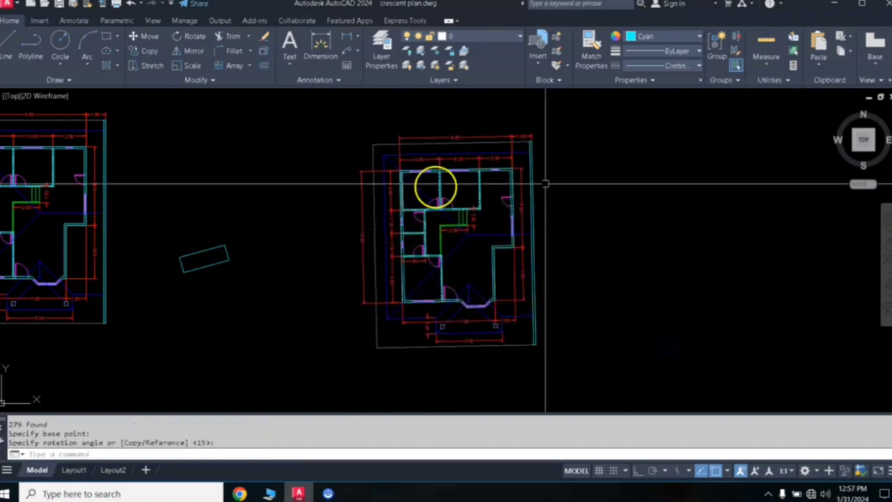
Pan and zoom to view the tilted copy and the original plan side by side
scroll(516, 223, up, 2)
scroll(516, 223, down, 2)
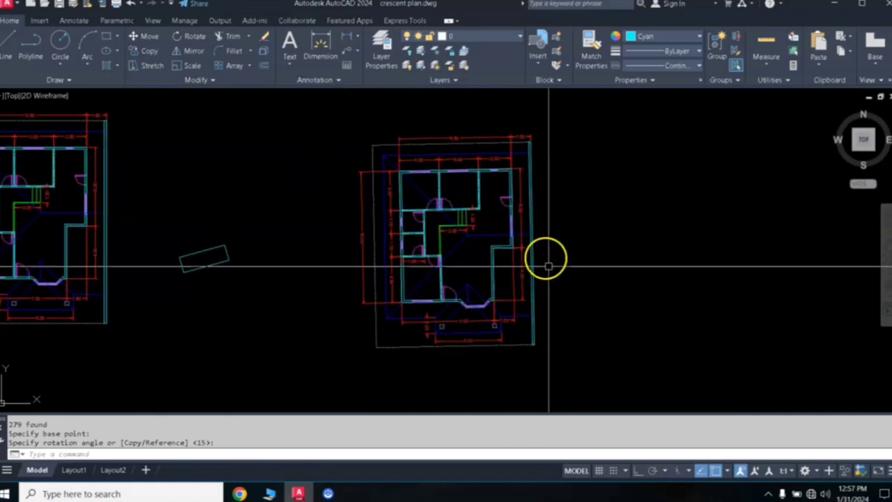
scroll(534, 268, up, 2)
scroll(530, 265, down, 2)
middle_drag(544, 239, 511, 261)
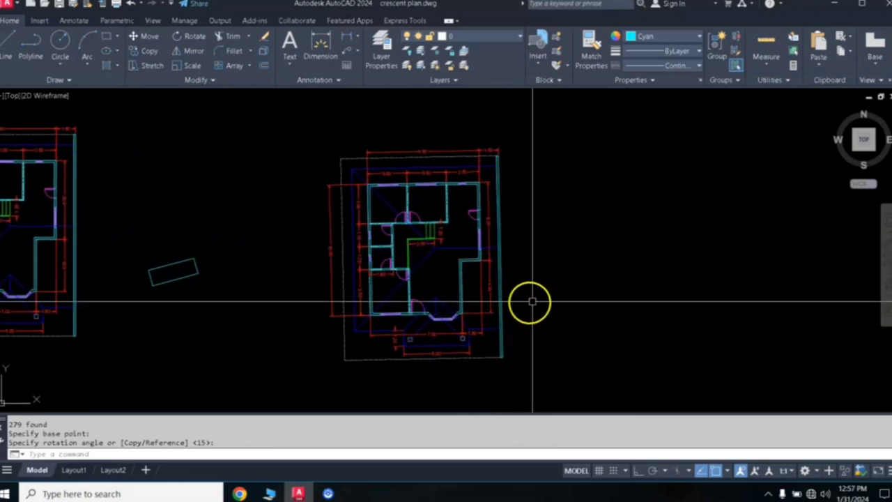
middle_drag(203, 236, 492, 239)
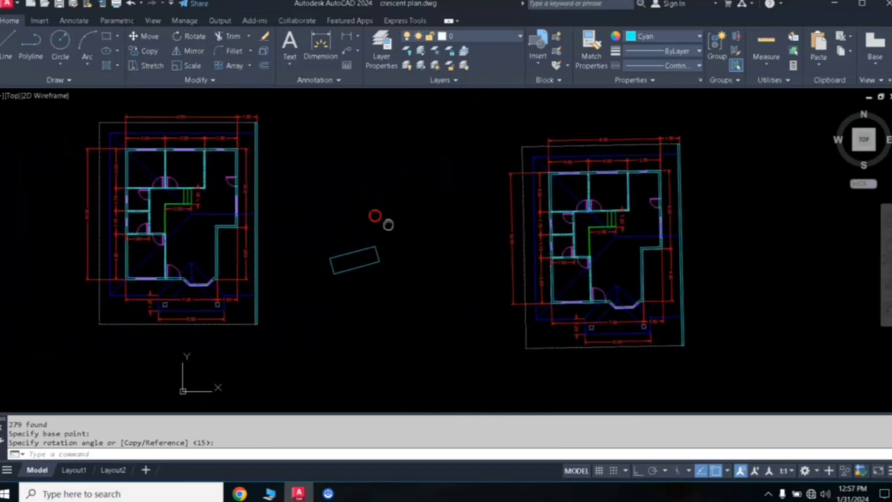
scroll(302, 251, up, 5)
scroll(356, 243, down, 3)
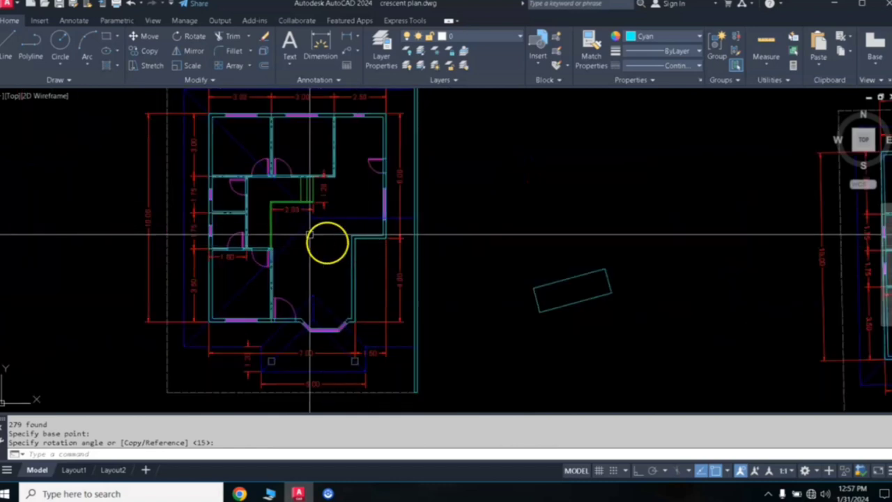
scroll(333, 227, down, 2)
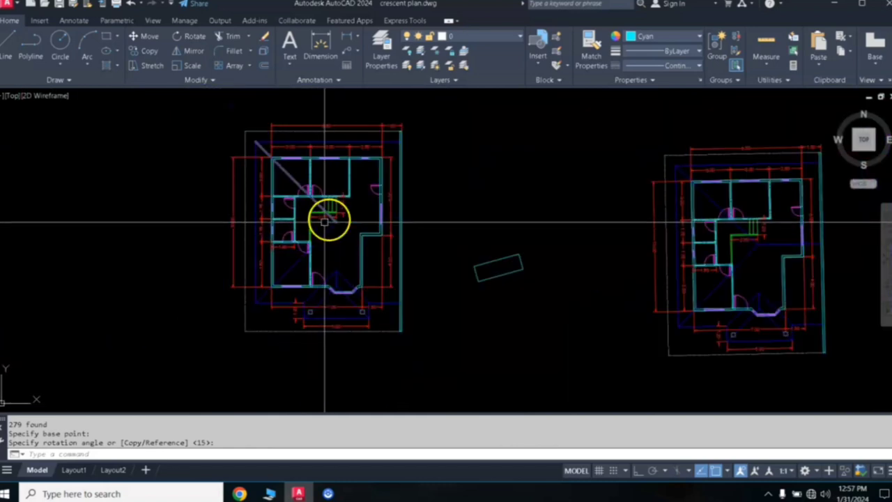
middle_drag(686, 297, 456, 291)
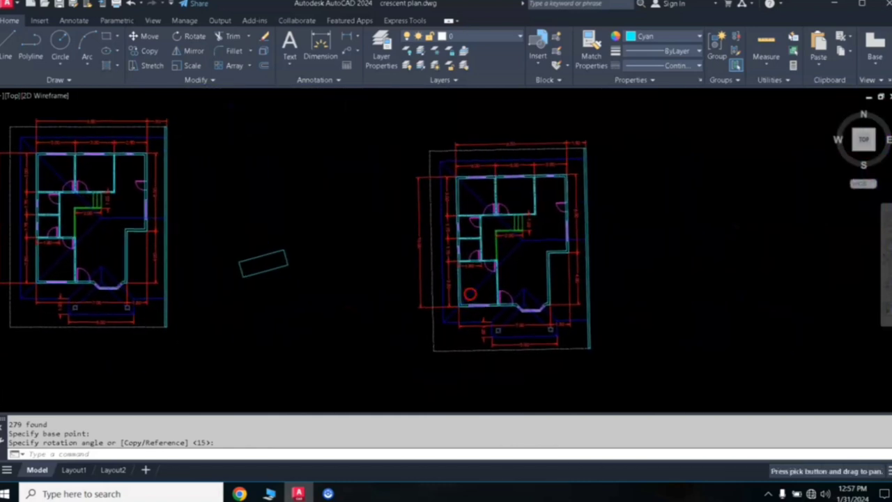
scroll(536, 254, up, 2)
scroll(550, 250, down, 3)
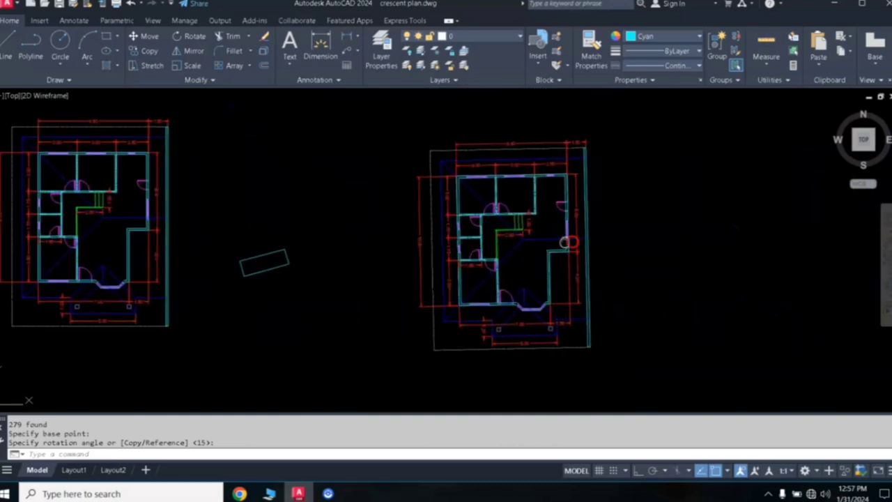
middle_drag(533, 261, 487, 264)
scroll(487, 264, up, 4)
scroll(487, 264, down, 3)
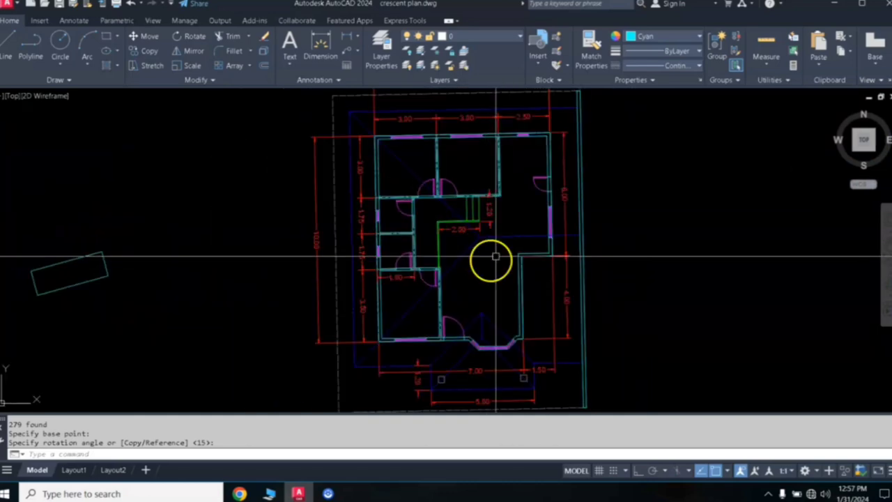
scroll(494, 258, down, 1)
middle_drag(510, 248, 486, 252)
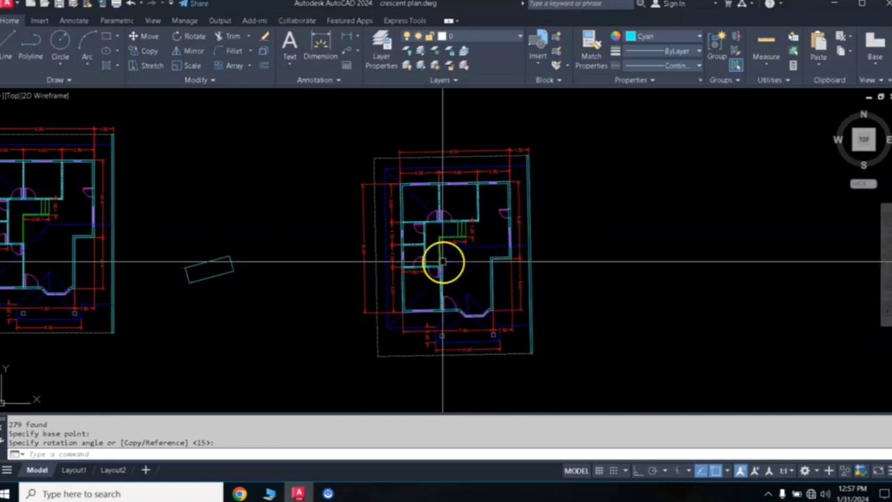
Select the tilted copy and start ROTATE with its lower-left corner as base point
click(568, 124)
click(333, 373)
text(R)
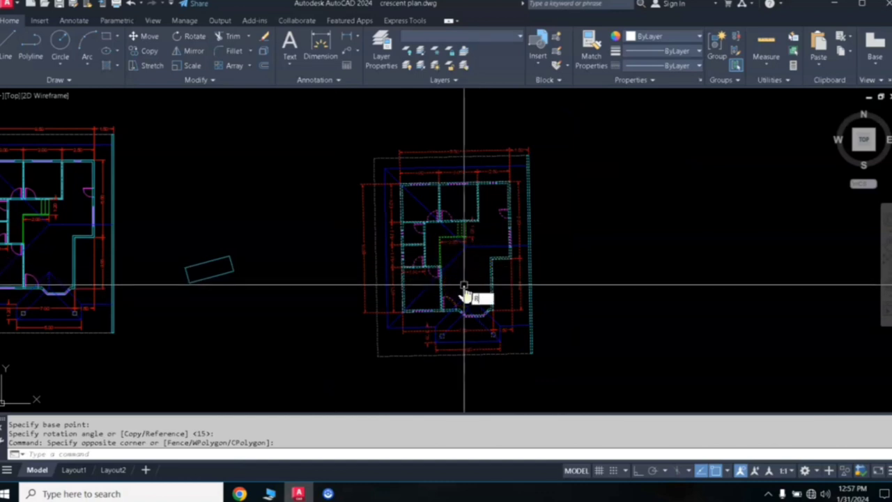
text(O)
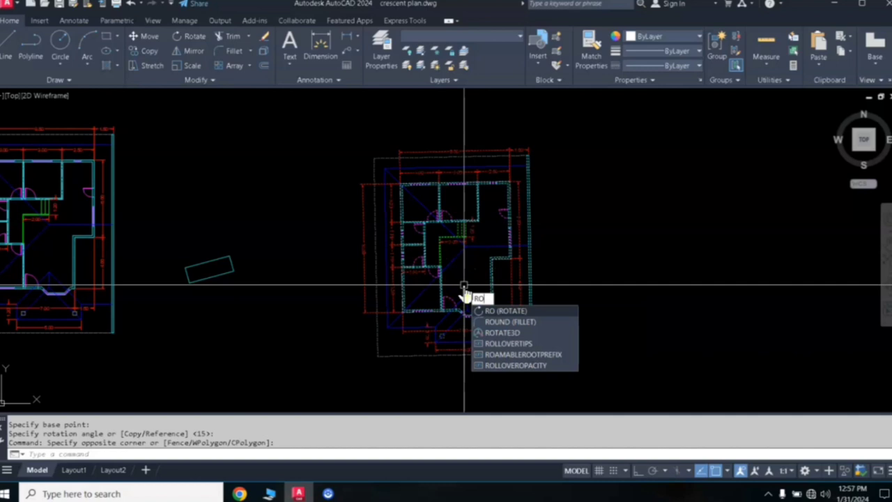
click(507, 310)
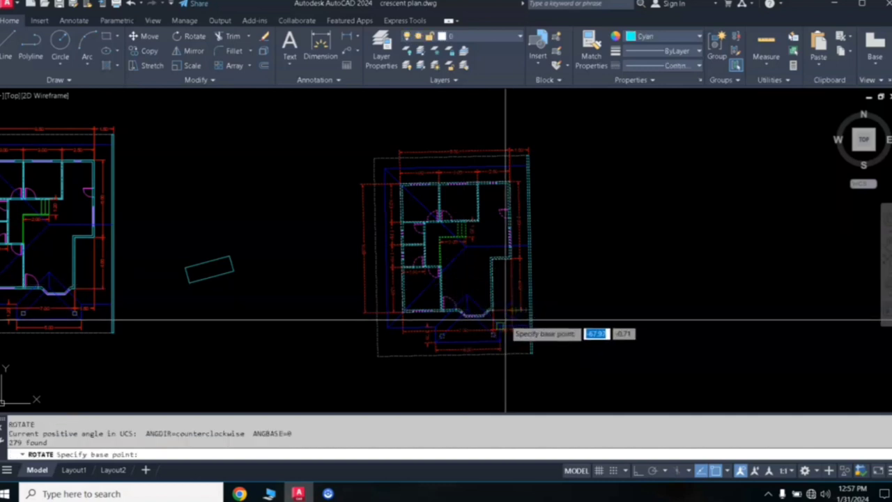
scroll(377, 379, up, 4)
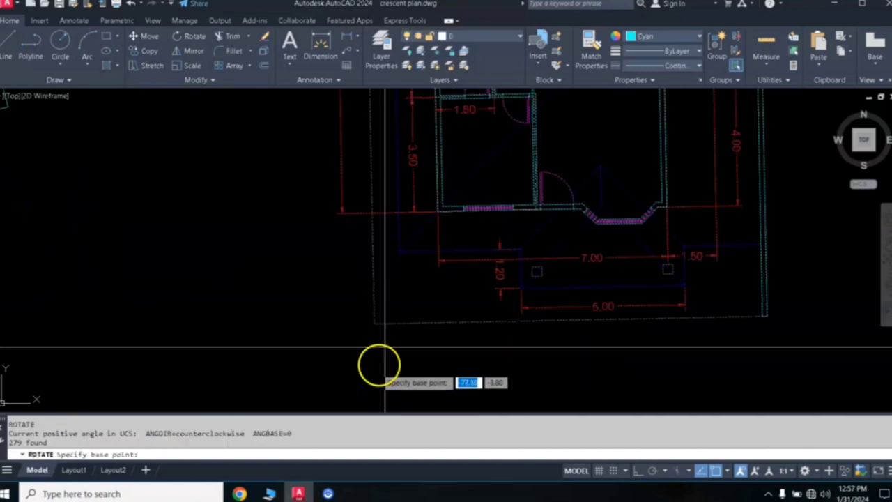
click(374, 323)
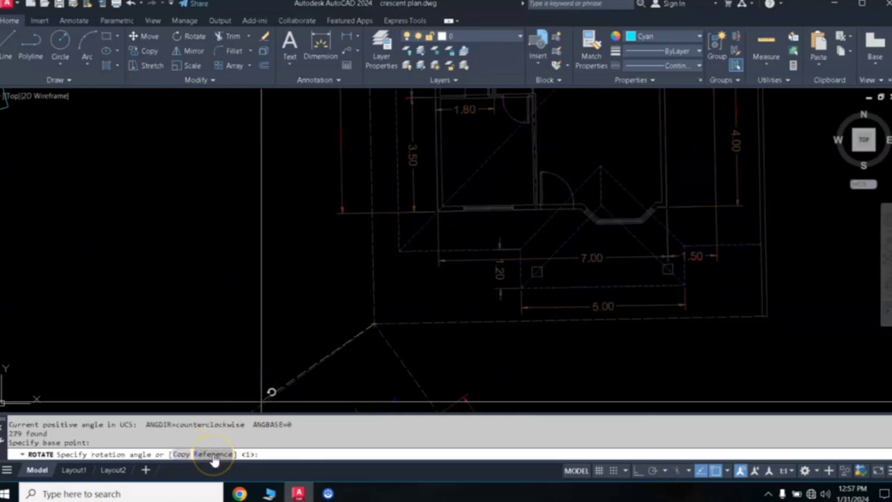
scroll(553, 314, down, 2)
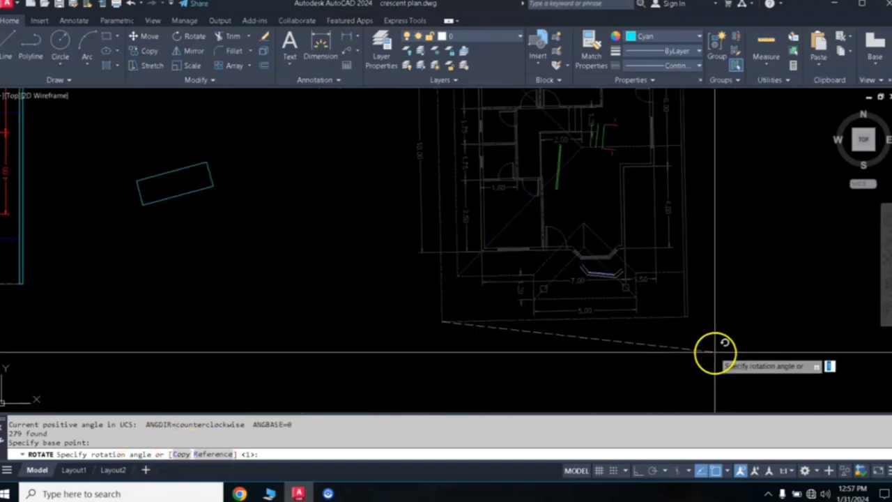
middle_drag(711, 353, 603, 358)
text(r)
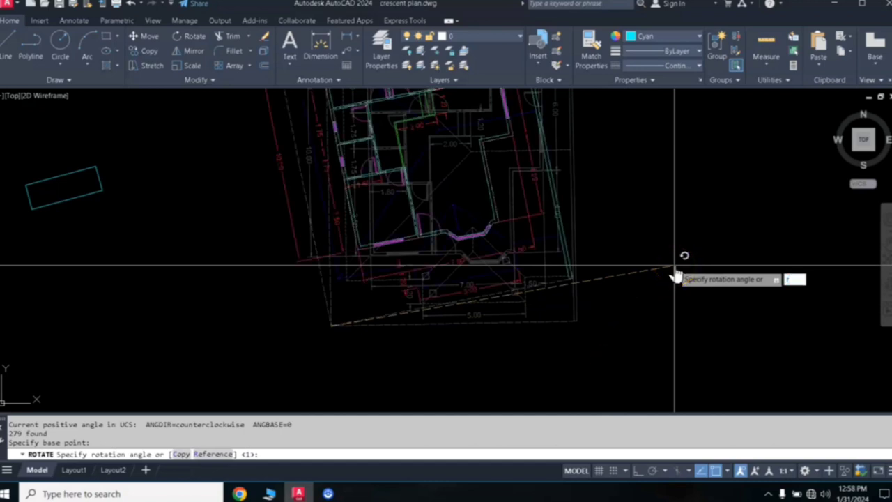
Rotate by Reference using the bottom-edge endpoints, setting the new angle to 0
key(Return)
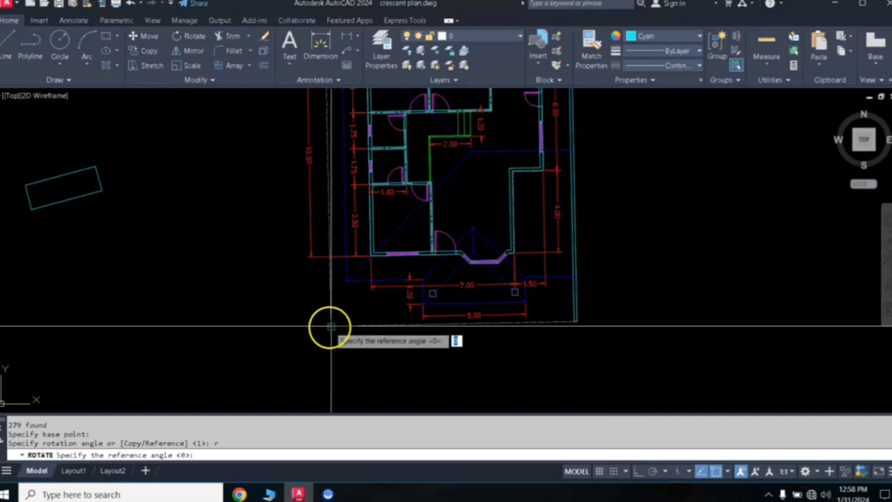
click(330, 326)
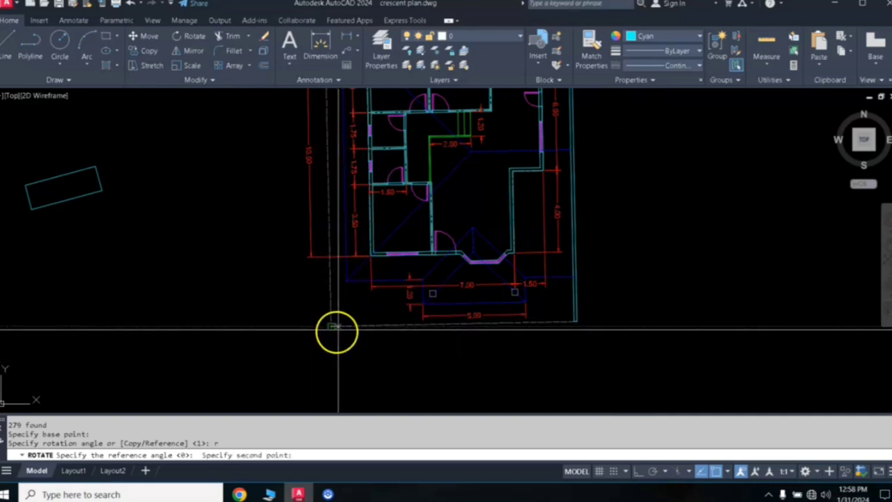
scroll(577, 328, up, 5)
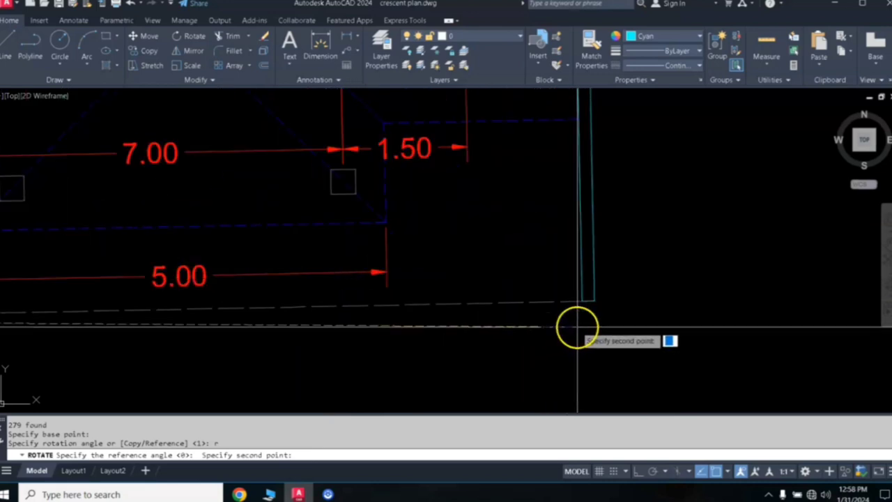
scroll(577, 327, up, 2)
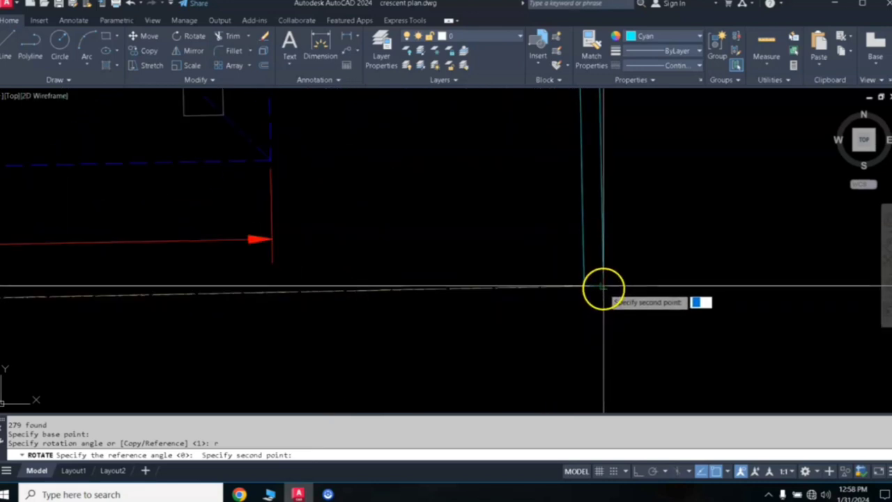
click(603, 286)
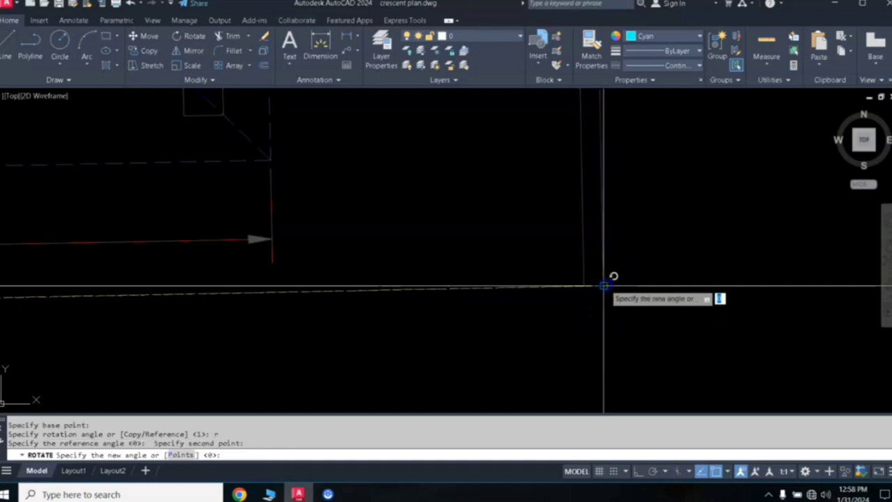
scroll(611, 317, down, 3)
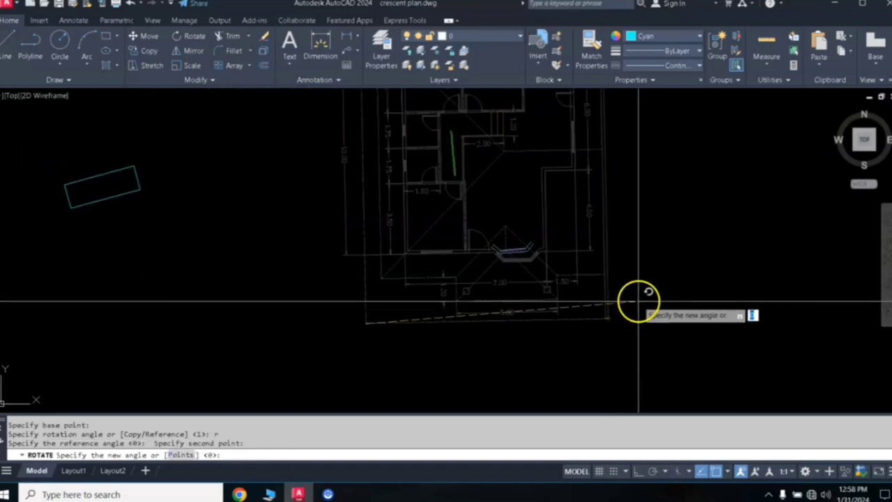
scroll(641, 296, down, 3)
middle_drag(653, 279, 563, 293)
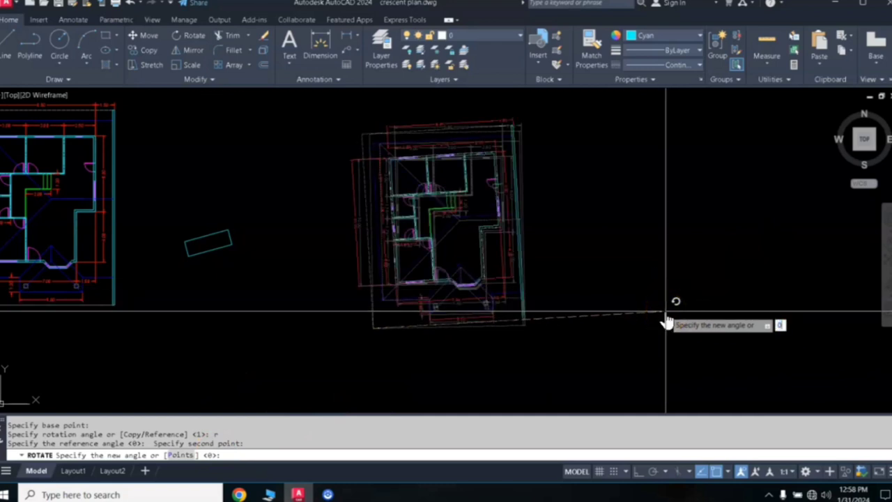
text(0)
key(Return)
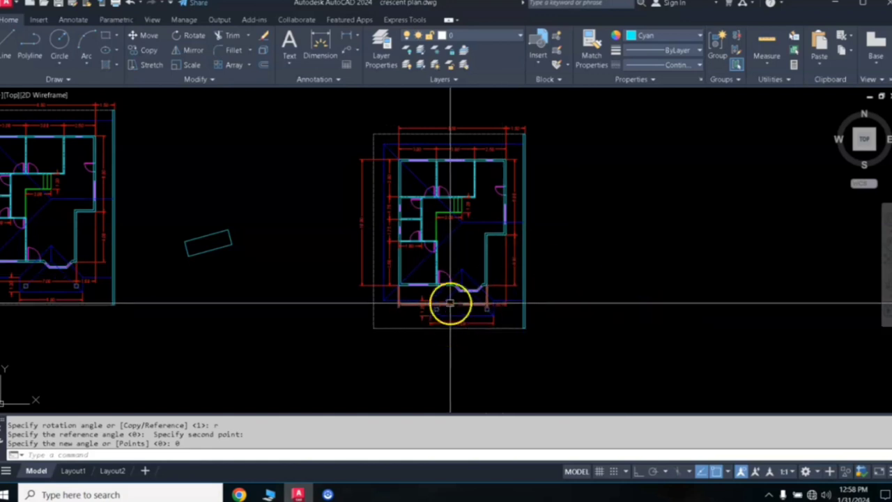
Pan left until empty canvas shows to the right of the squared plan copy
scroll(451, 303, up, 2)
scroll(450, 303, up, 2)
scroll(550, 338, down, 2)
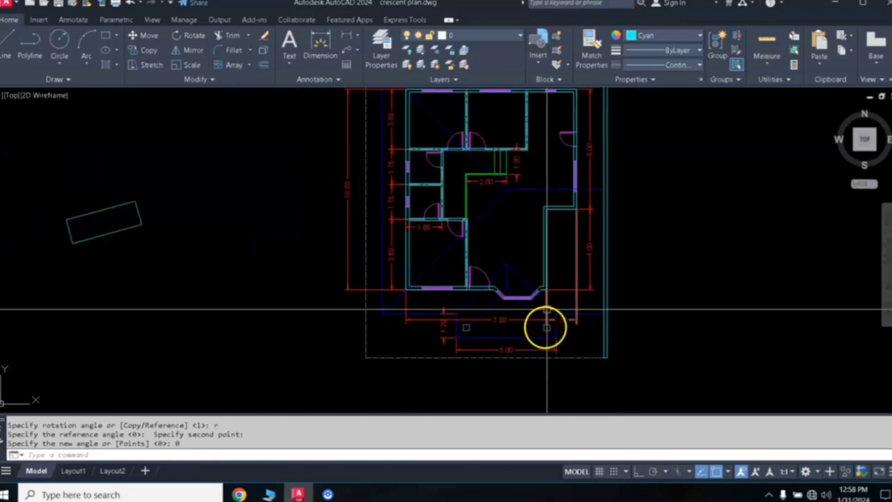
middle_drag(557, 263, 527, 300)
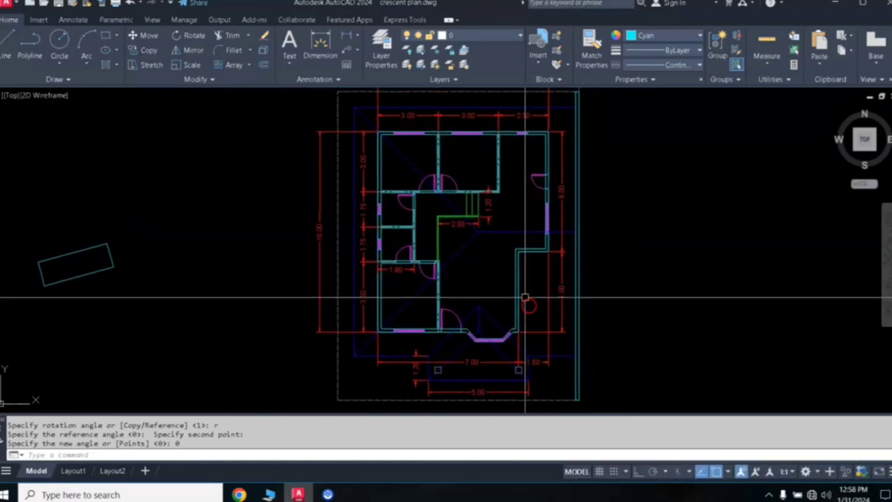
scroll(524, 291, down, 2)
scroll(531, 273, up, 2)
scroll(531, 273, down, 2)
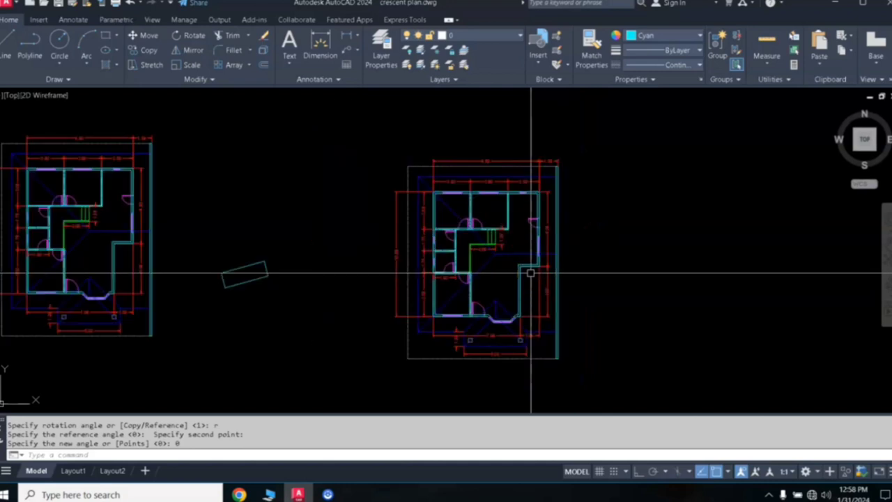
middle_drag(533, 266, 519, 262)
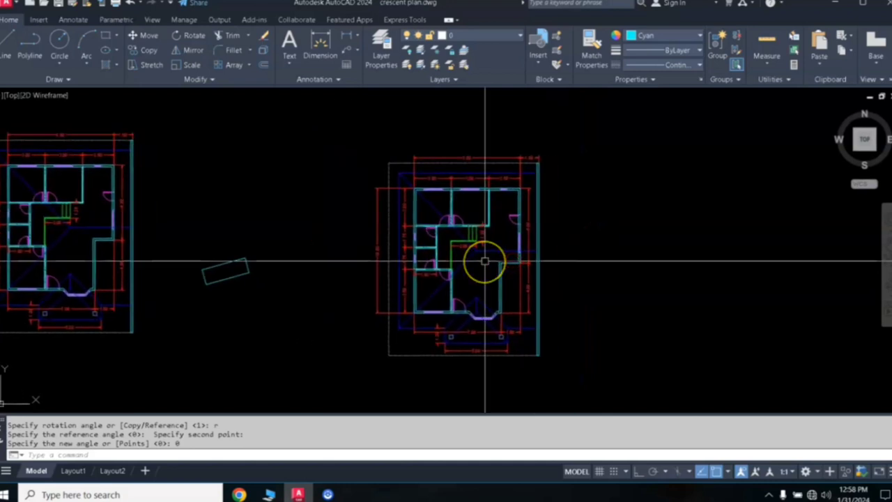
scroll(486, 261, up, 2)
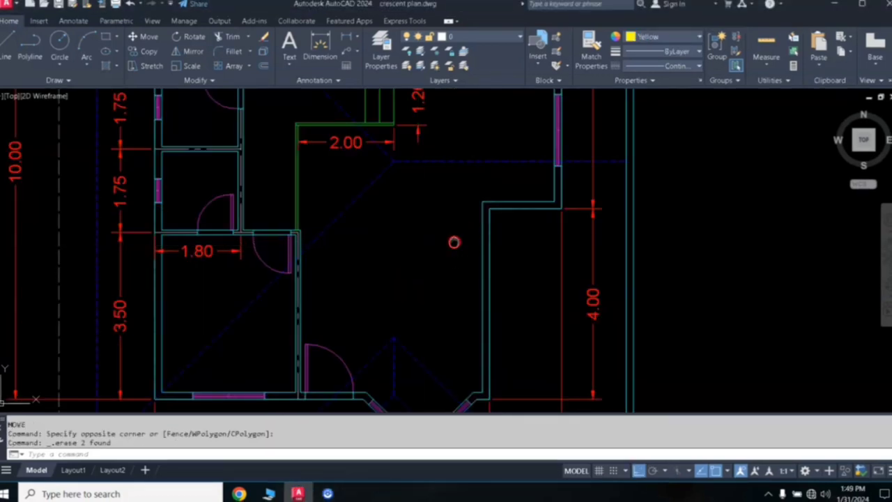
middle_drag(454, 242, 289, 233)
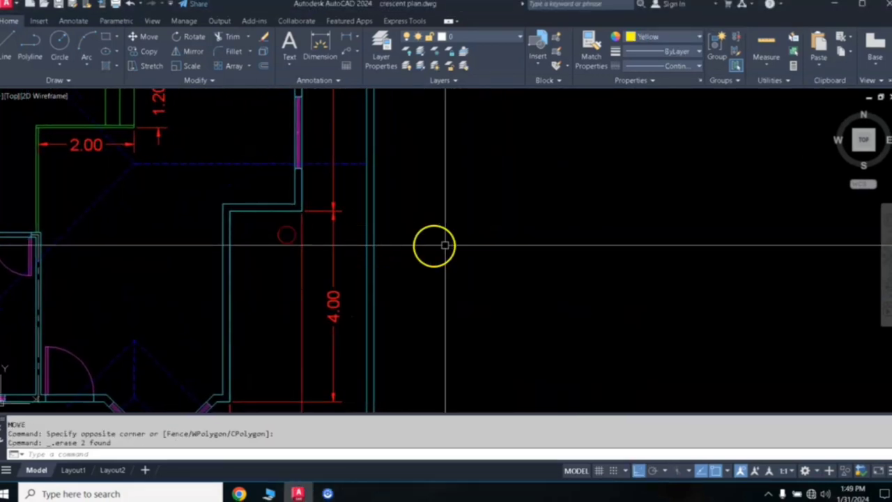
middle_drag(444, 245, 385, 242)
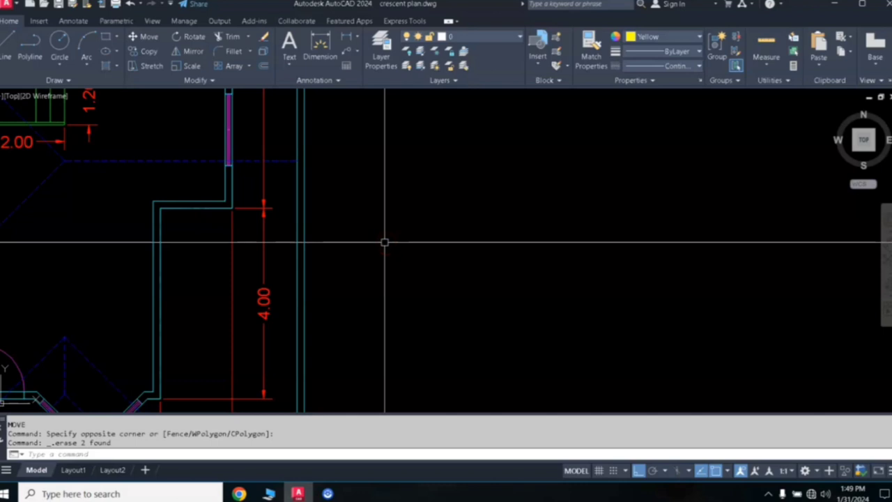
scroll(390, 241, down, 2)
scroll(460, 235, down, 2)
scroll(492, 235, up, 3)
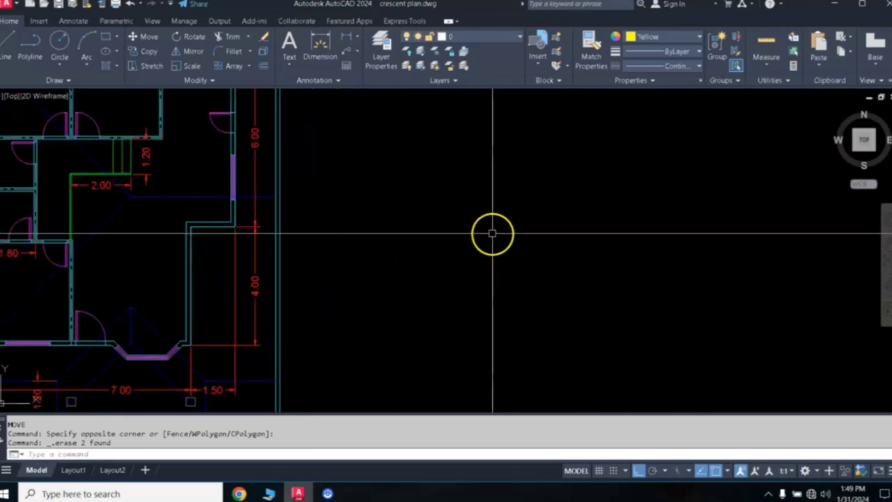
middle_drag(492, 234, 410, 246)
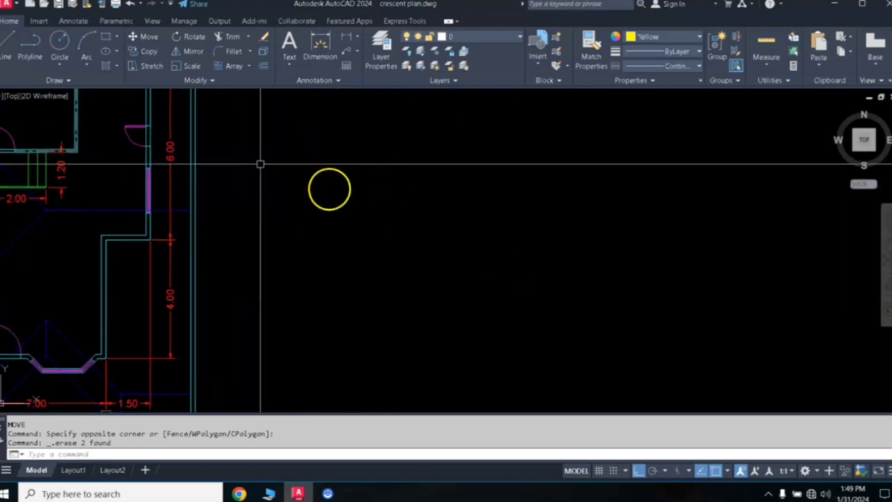
Draw a yellow rectangle on empty canvas
click(106, 40)
click(457, 185)
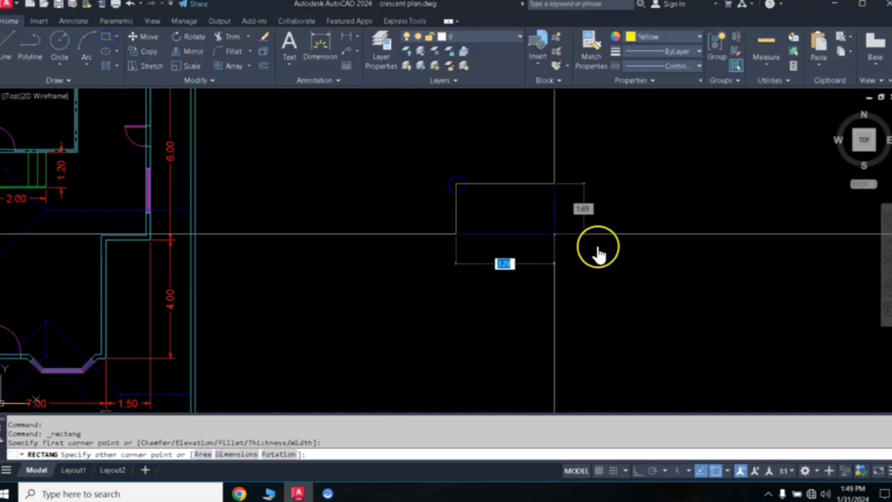
click(632, 254)
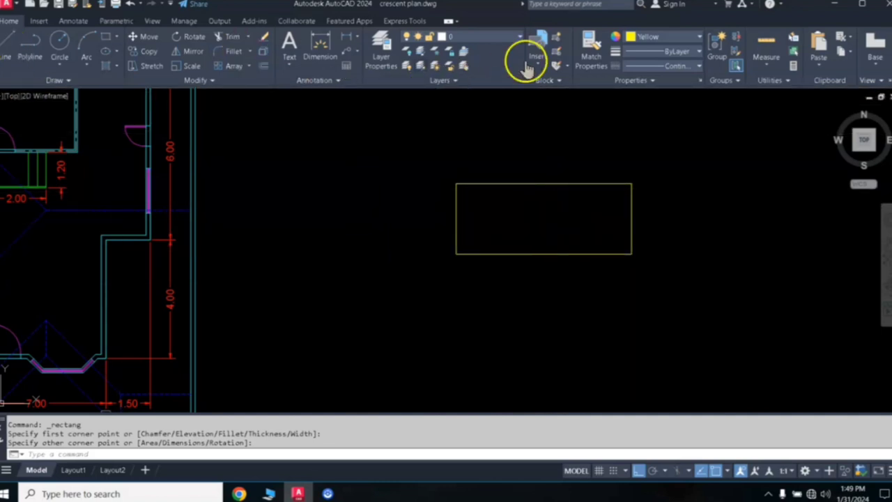
Switch the object colour to cyan, draw a longer horizontal line below the rectangle, and select it
click(661, 42)
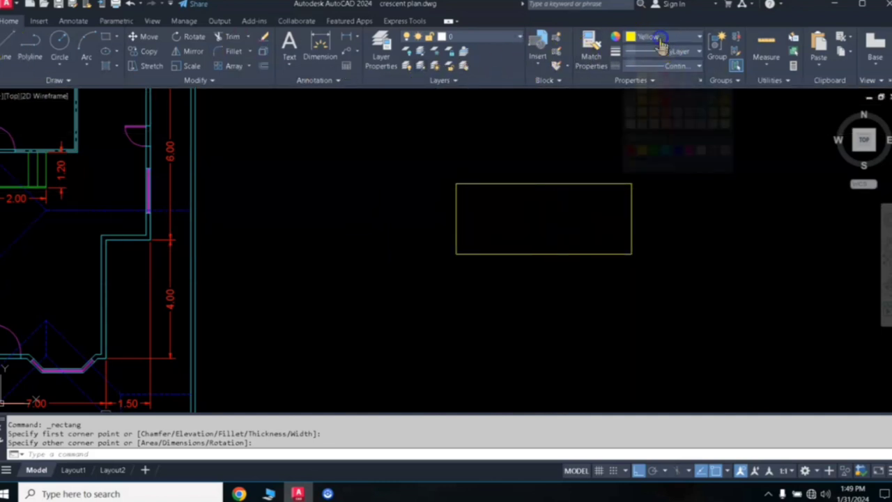
click(665, 150)
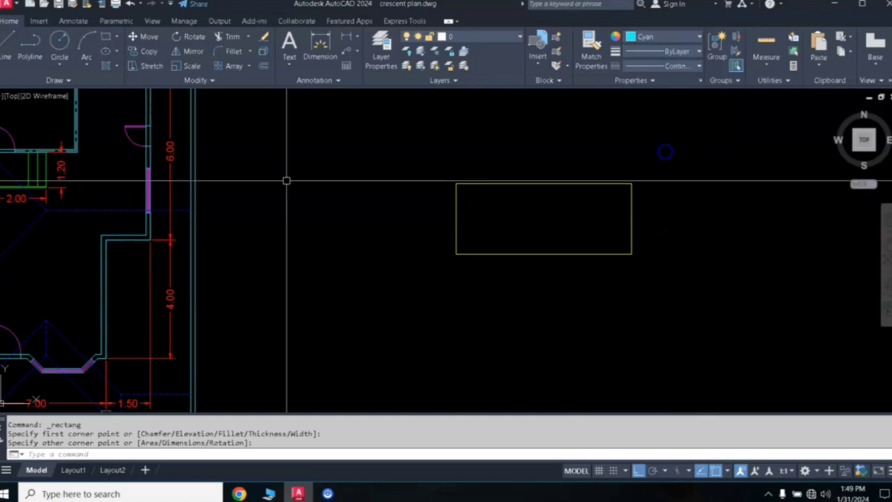
click(4, 52)
click(414, 333)
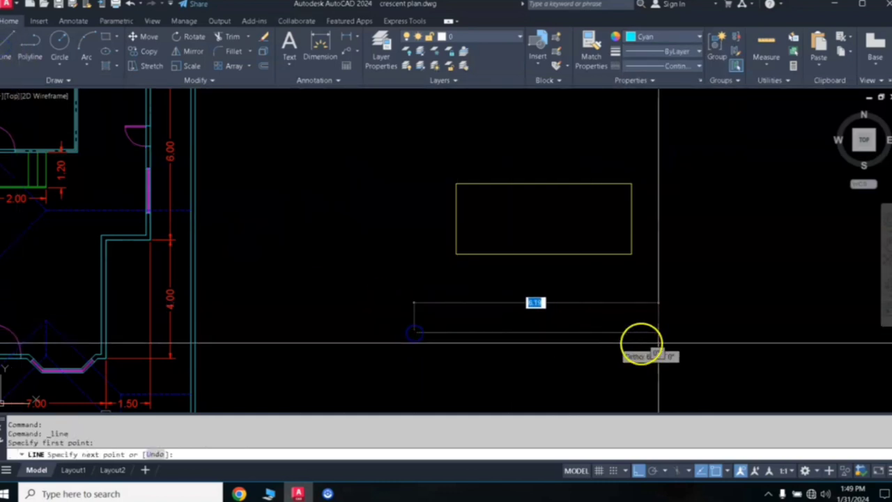
click(741, 333)
right_click(741, 260)
click(770, 269)
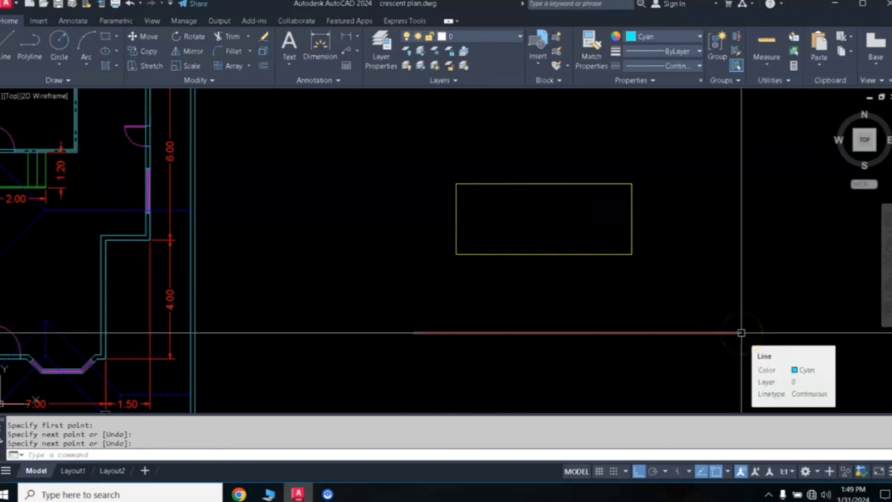
key(Return)
click(576, 309)
click(524, 357)
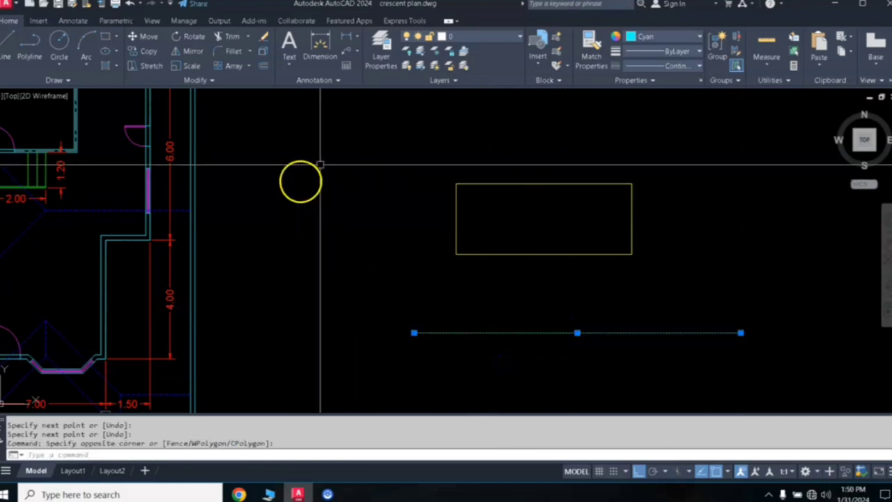
Move the cyan line so its left end sits on the rectangle's bottom-left corner
click(137, 46)
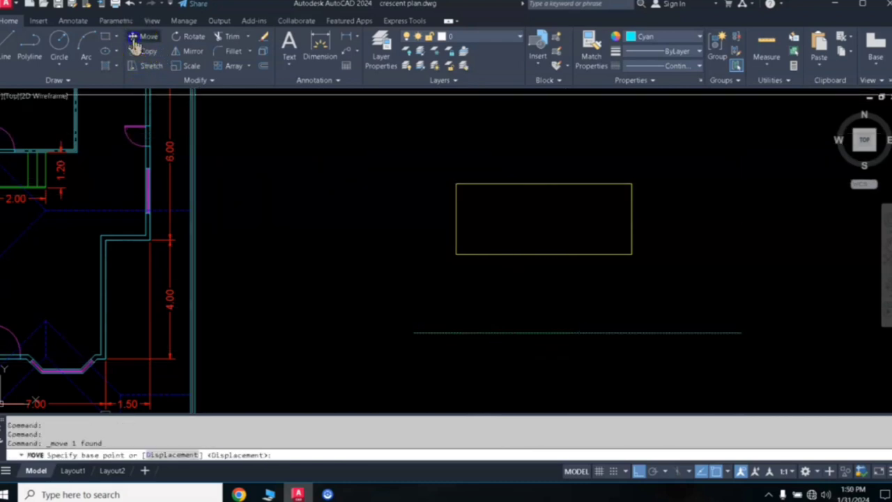
click(414, 333)
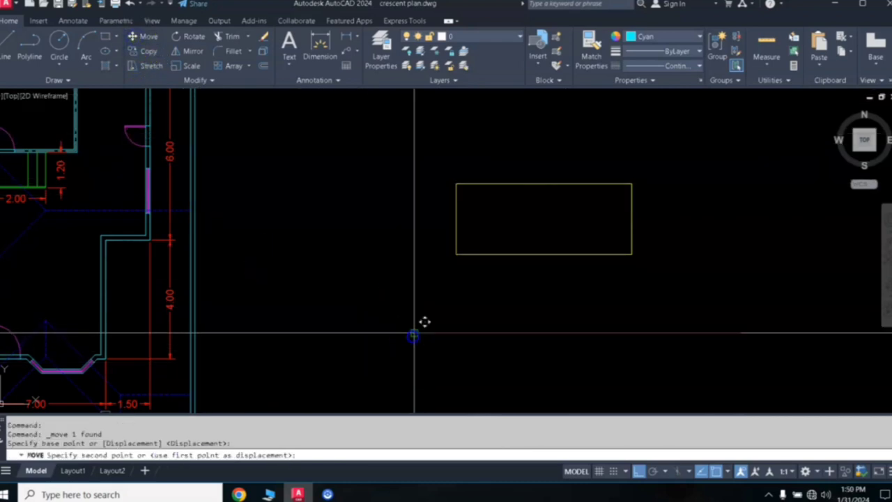
click(456, 253)
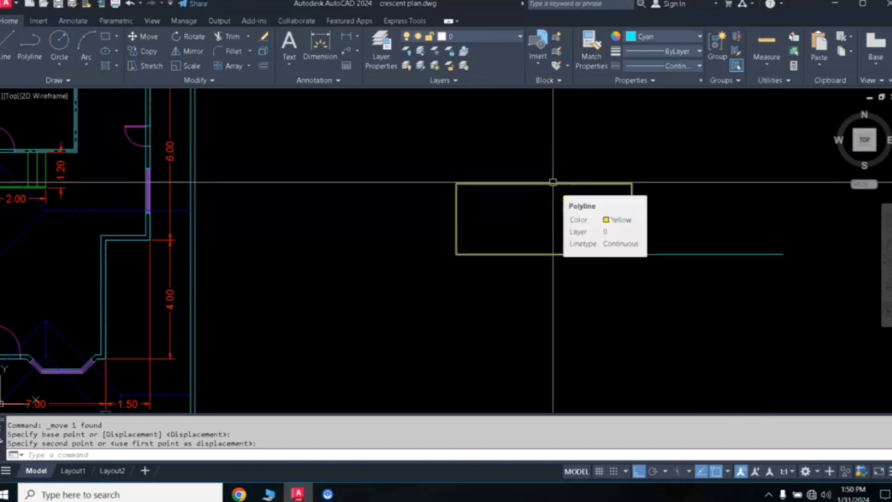
Select the yellow rectangle with a selection window
click(632, 204)
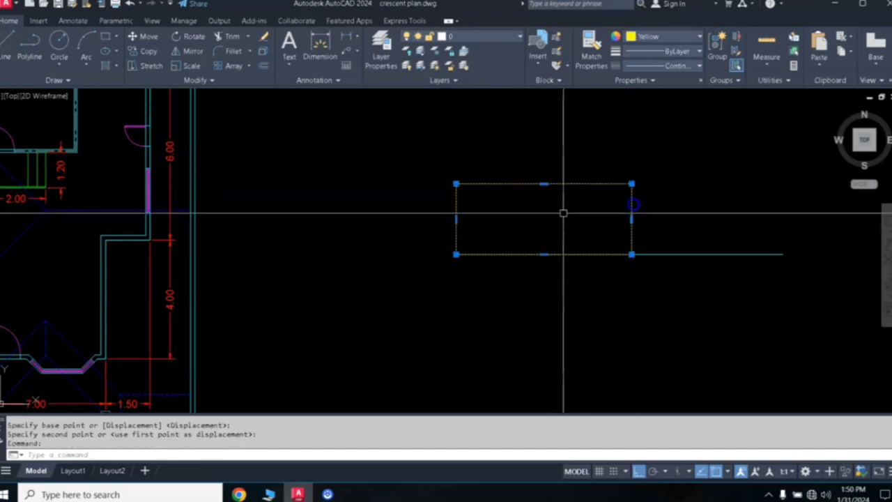
click(618, 238)
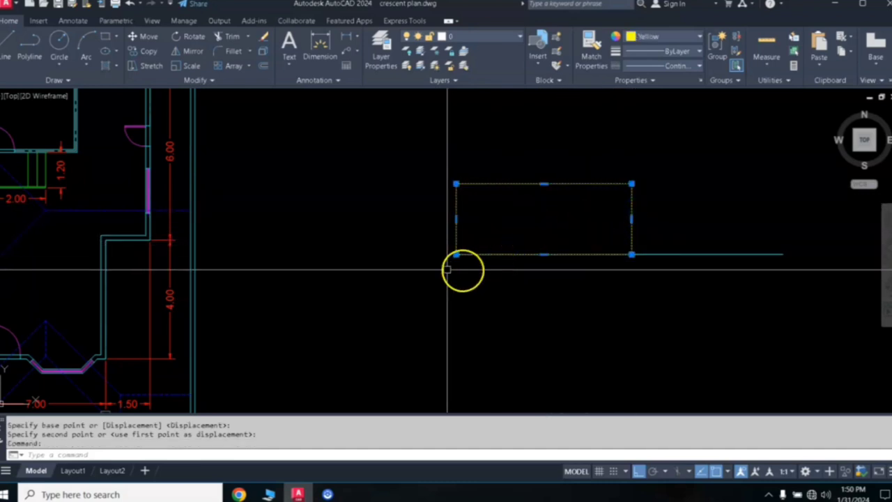
mouse_move(781, 255)
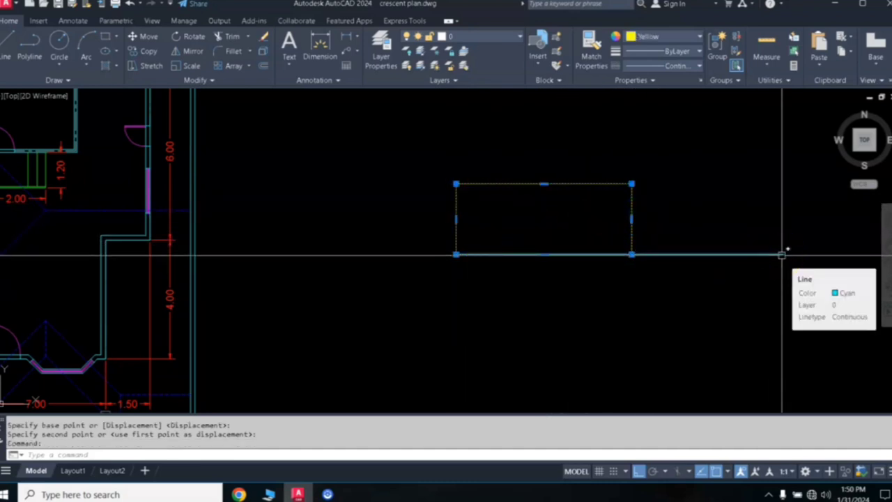
key(Escape)
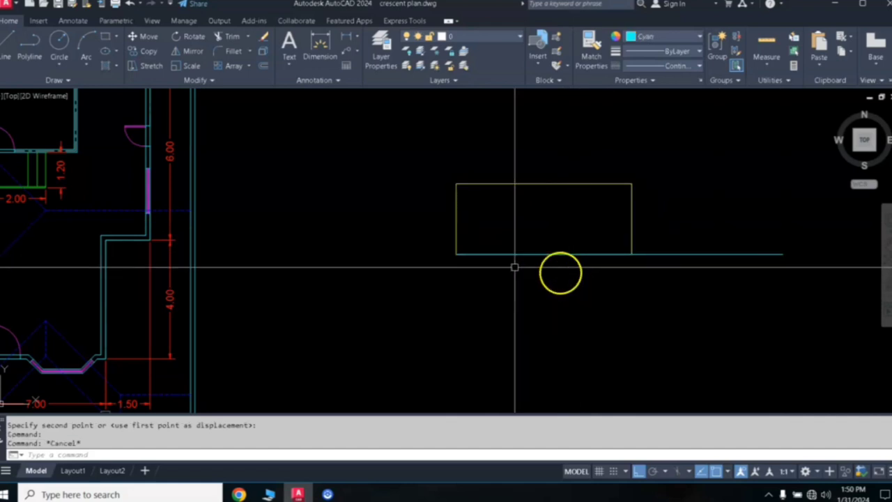
click(475, 197)
click(462, 176)
text(SC)
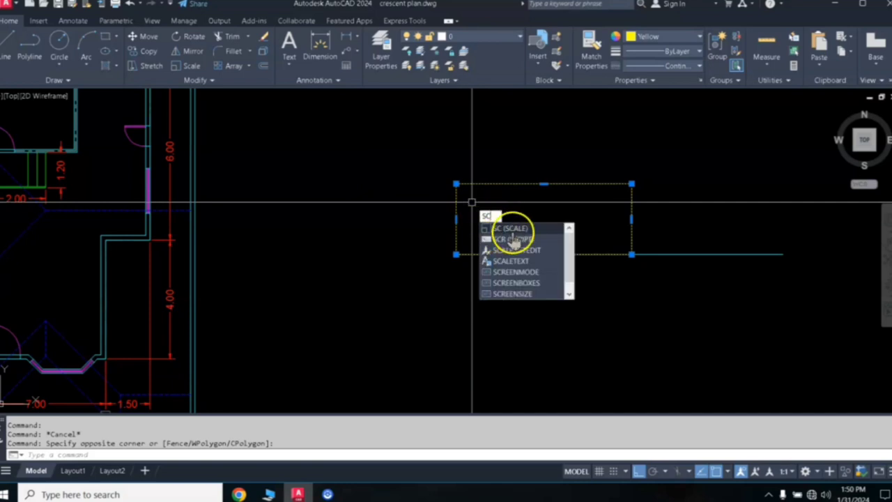
Scale the rectangle from its bottom-left corner by reference so its bottom edge reaches the cyan line's end
click(516, 230)
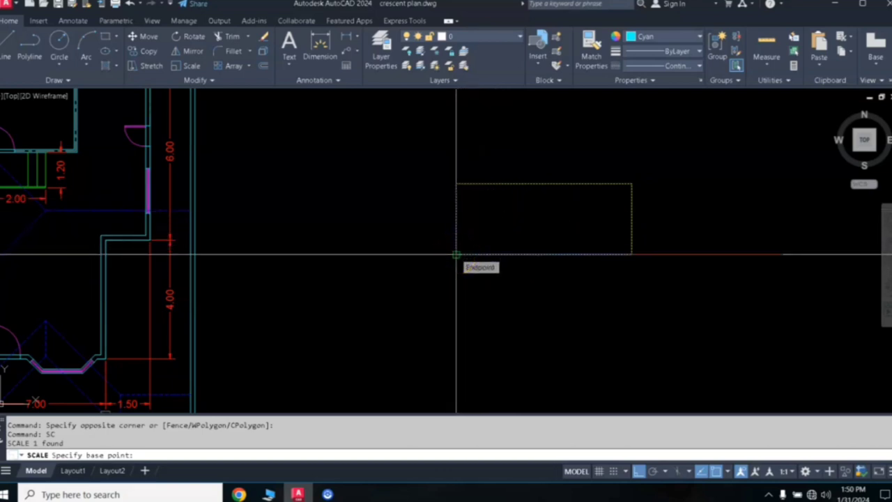
click(457, 254)
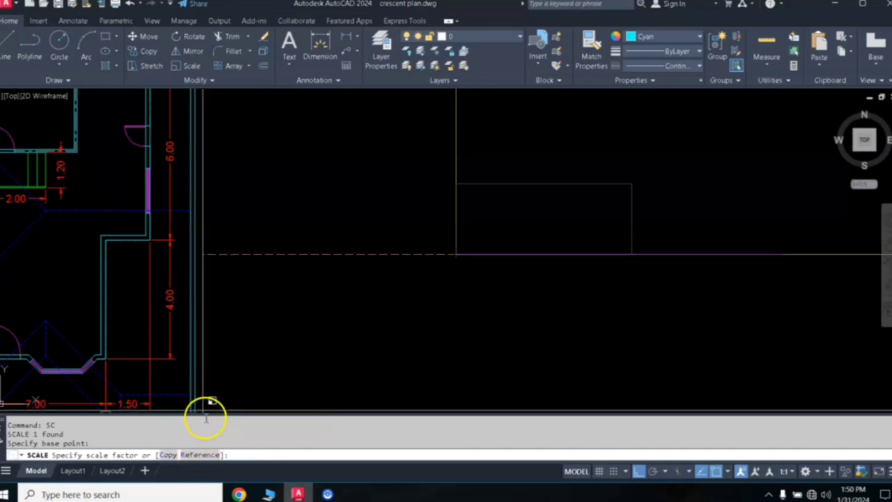
click(199, 455)
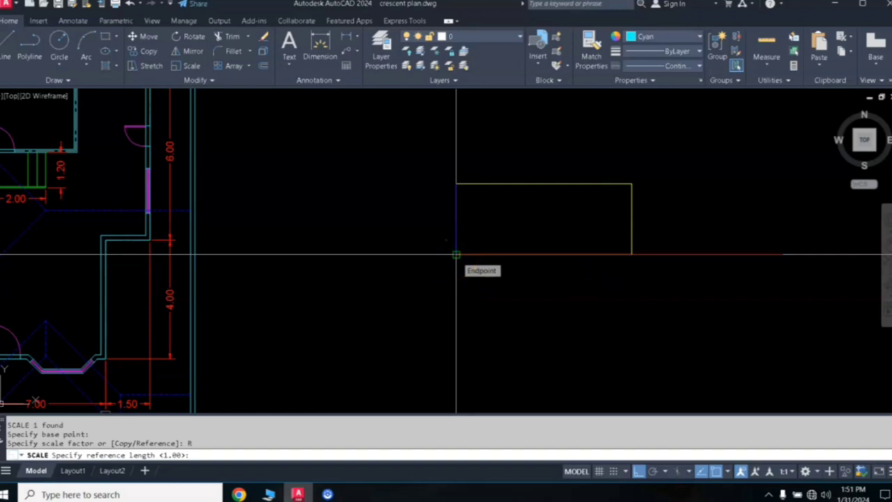
click(456, 254)
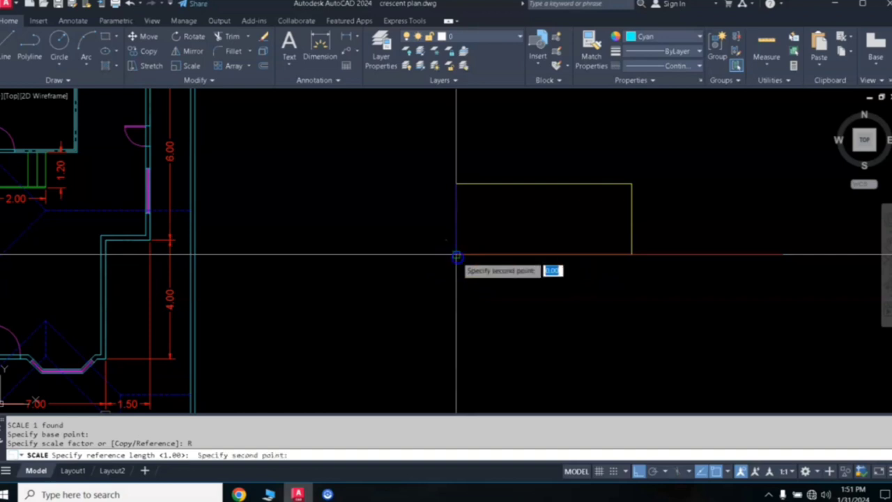
click(631, 255)
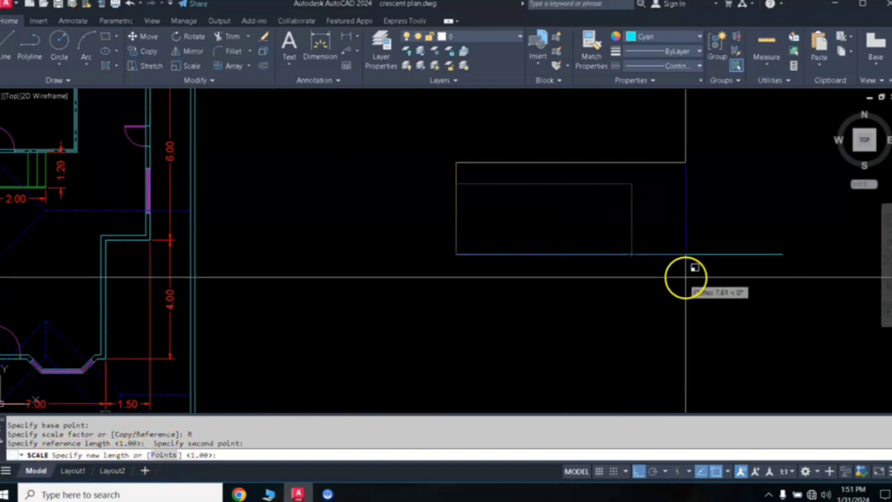
click(783, 255)
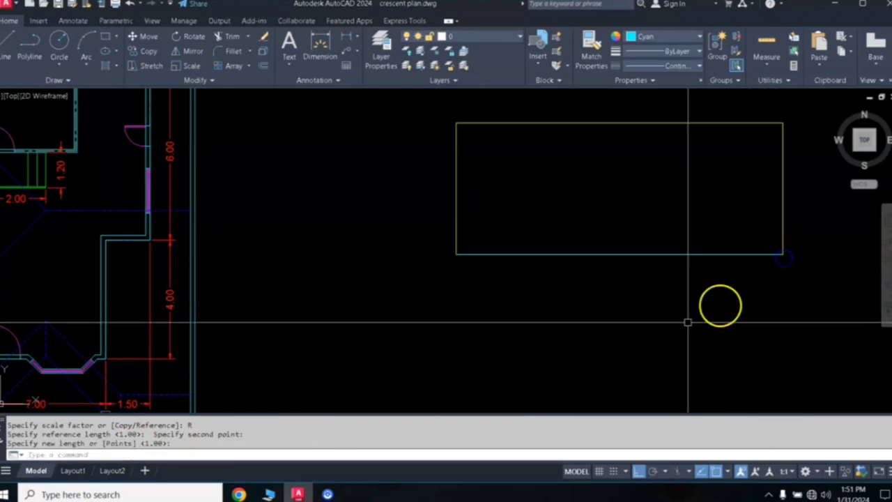
click(562, 254)
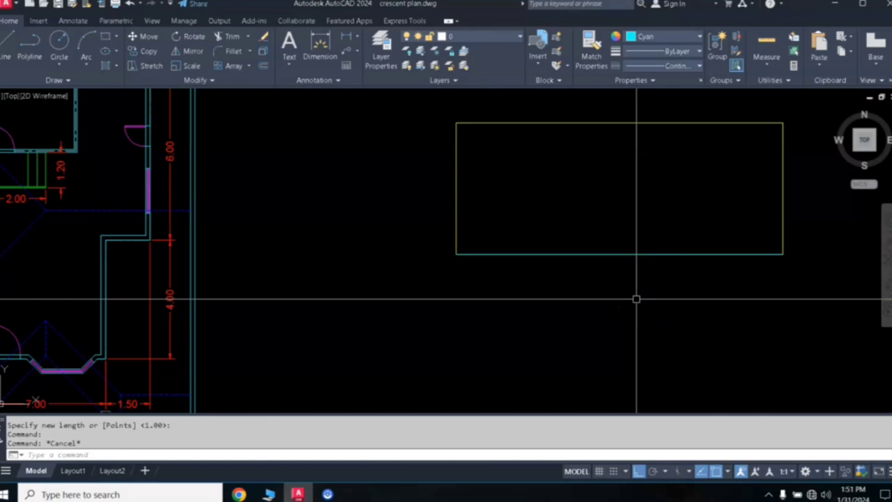
scroll(636, 299, down, 4)
scroll(495, 296, up, 4)
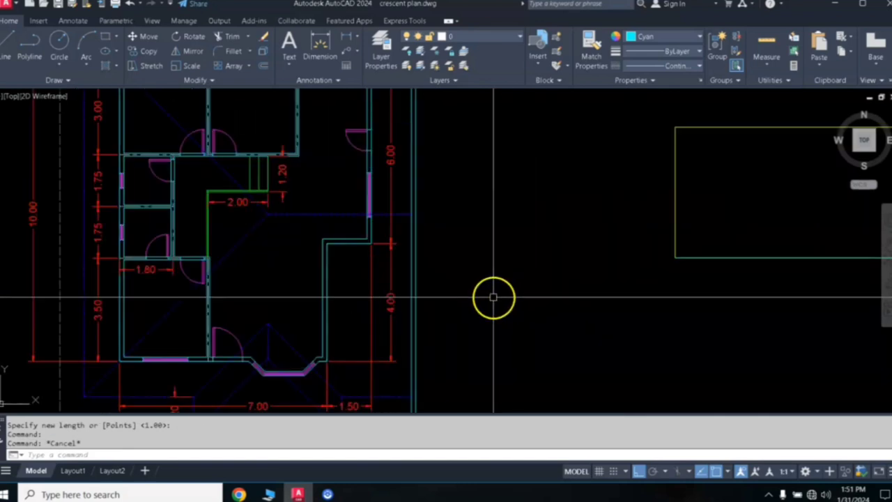
scroll(493, 297, down, 2)
click(736, 149)
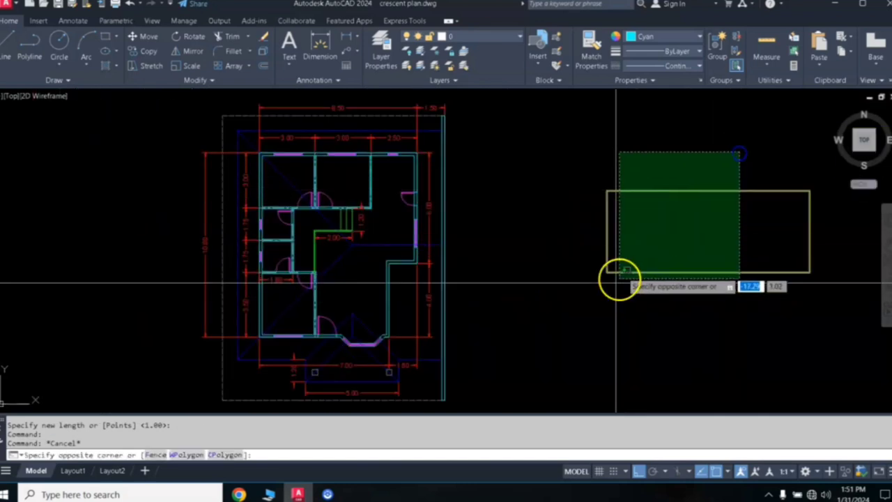
click(587, 311)
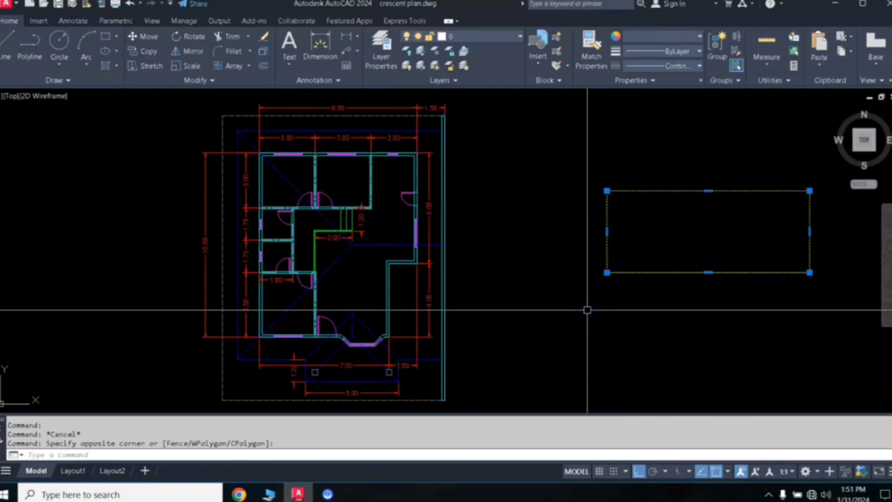
key(Delete)
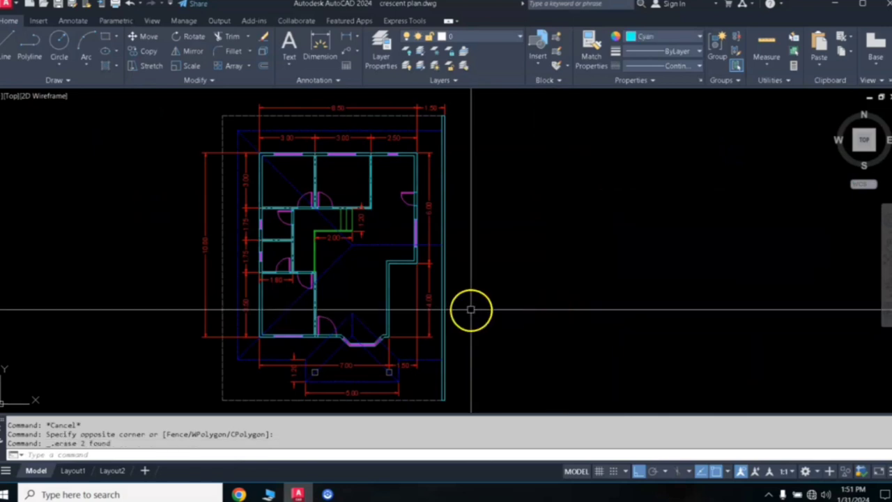
mouse_move(526, 308)
middle_down()
mouse_move(590, 295)
mouse_move(446, 265)
middle_up()
scroll(592, 278, down, 3)
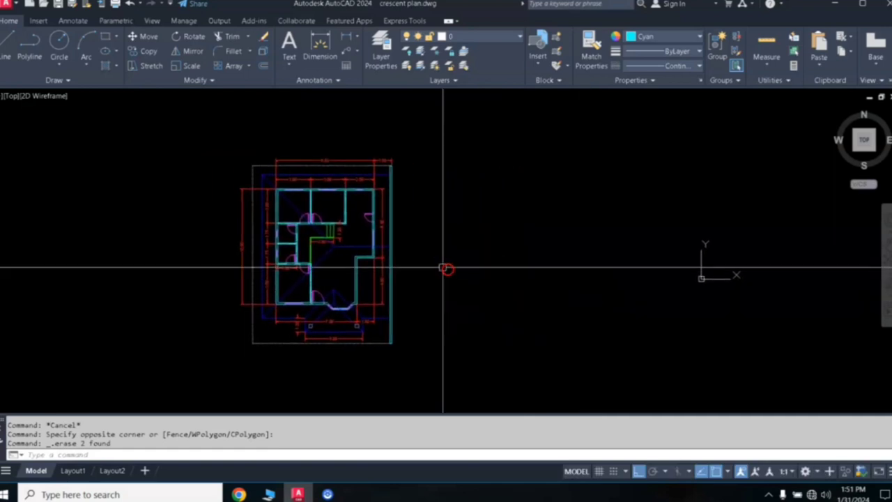
scroll(441, 265, up, 2)
scroll(442, 264, down, 2)
scroll(442, 263, up, 2)
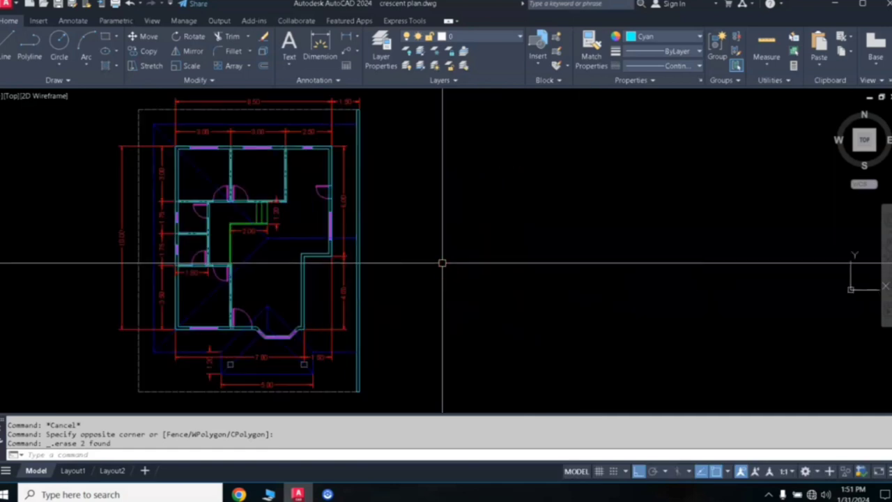
middle_drag(442, 262, 423, 263)
scroll(414, 265, down, 2)
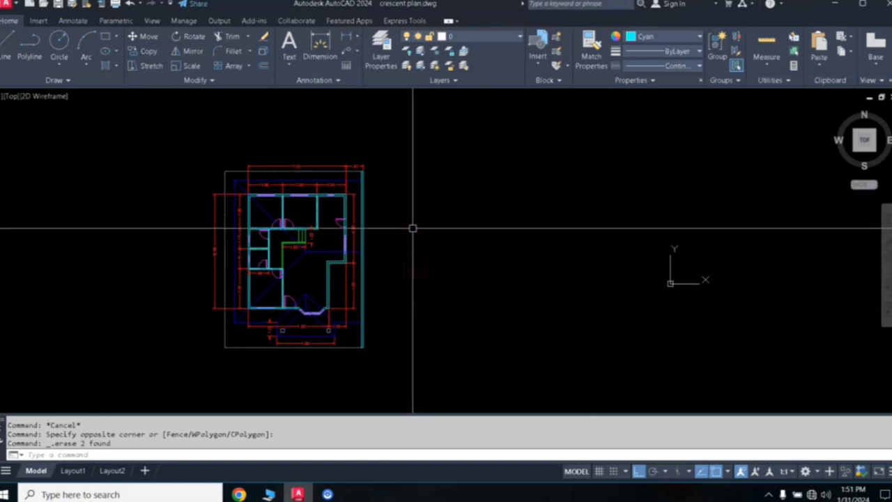
Copy the entire floor plan with CO and place the duplicate to the right of the original
click(418, 132)
click(175, 367)
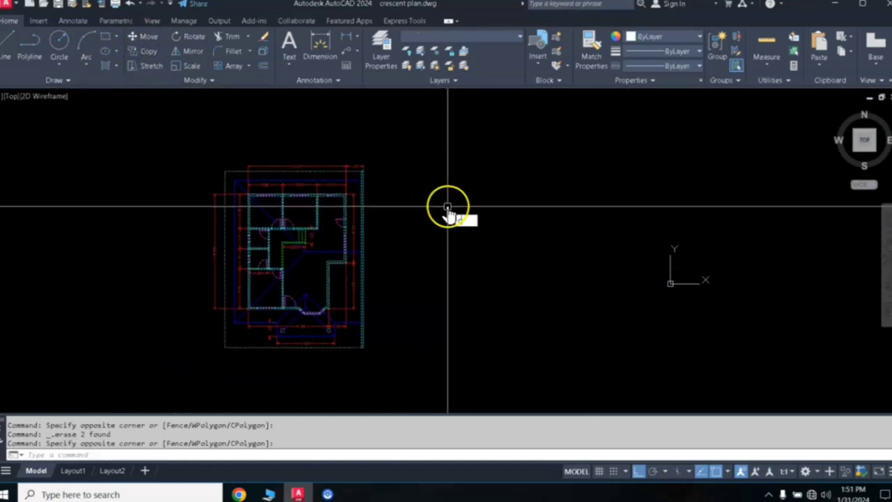
text(co)
key(Return)
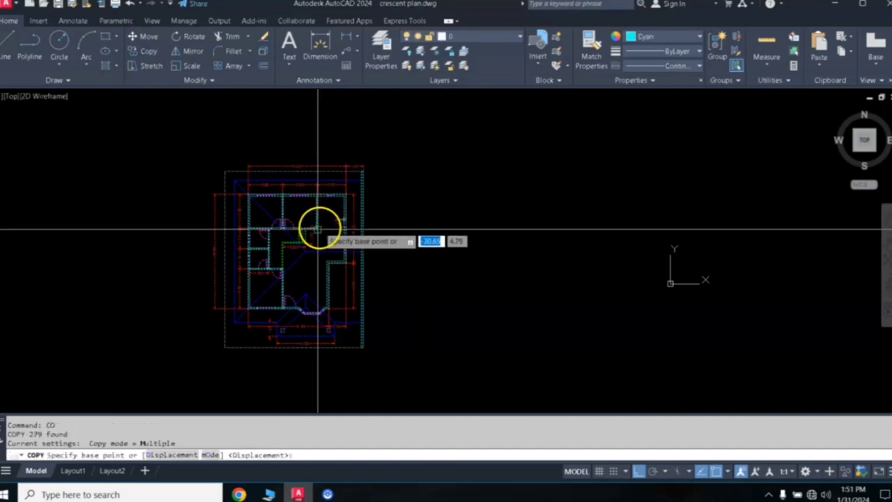
click(318, 229)
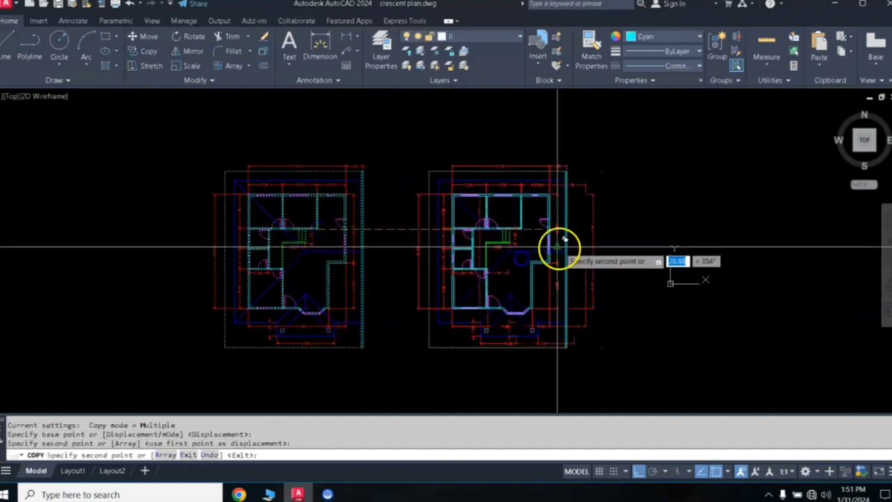
key(Return)
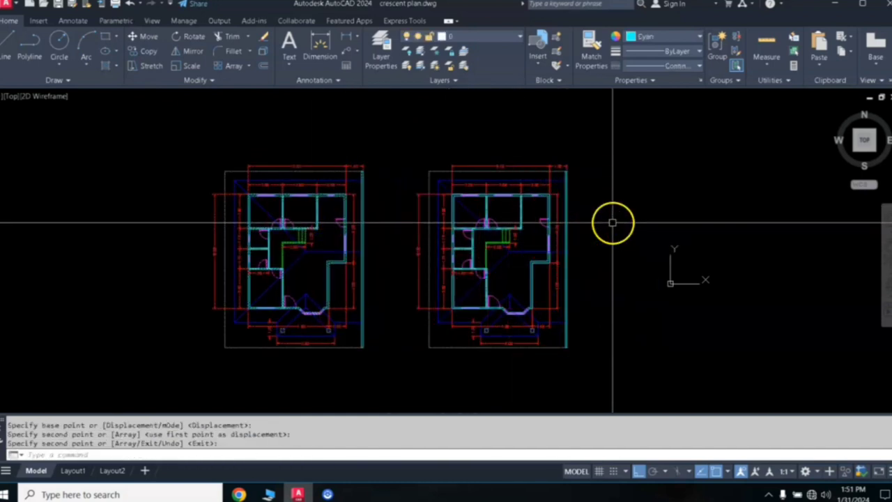
Select the copied floor plan and start the SC scale command on it
click(584, 146)
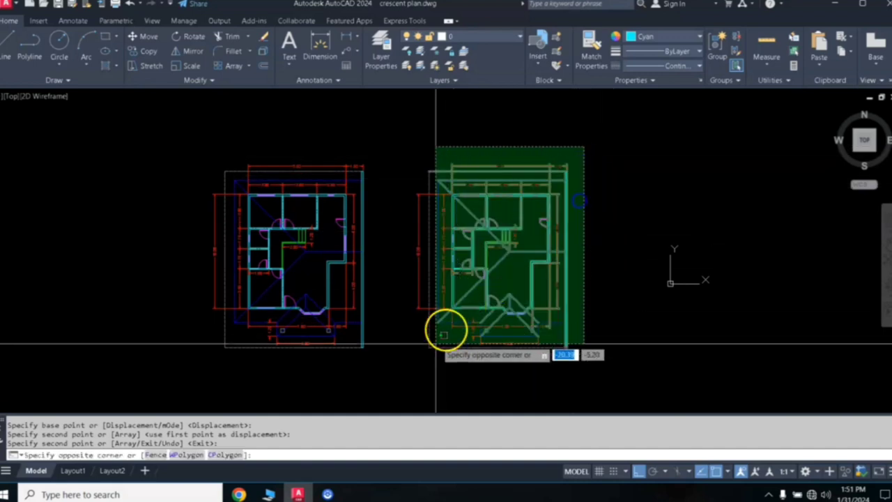
click(408, 377)
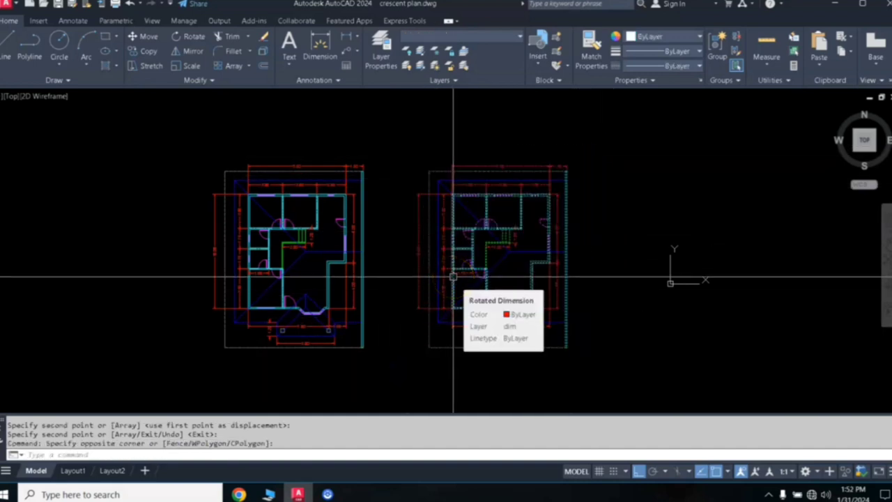
text(sc)
key(Return)
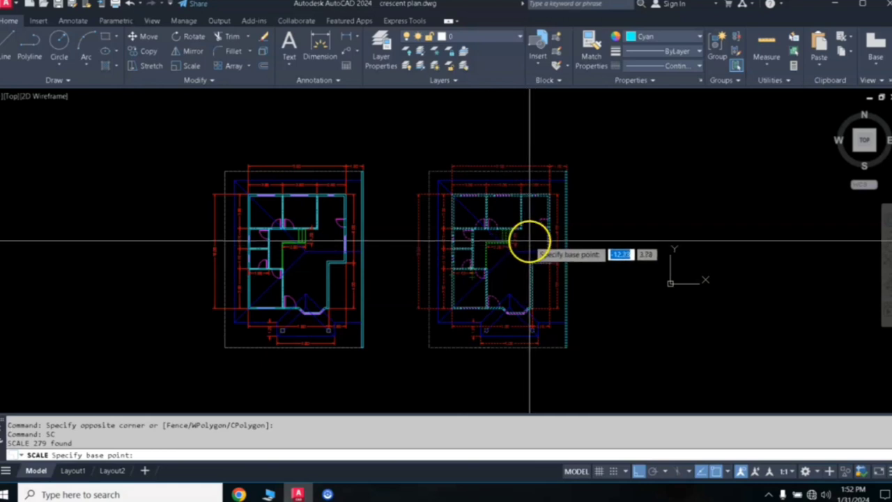
Scale the copy down so its overall width reads 7.56, then compare it with the original's 8.50
click(529, 241)
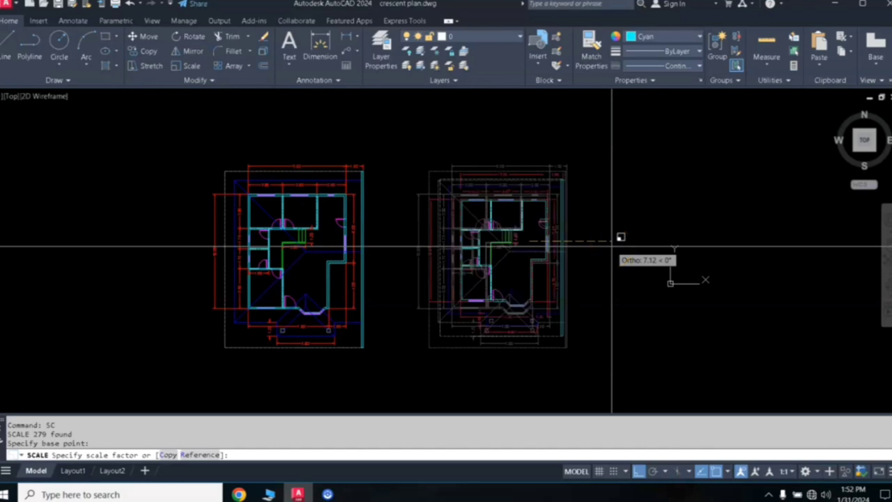
click(612, 245)
scroll(545, 192, up, 3)
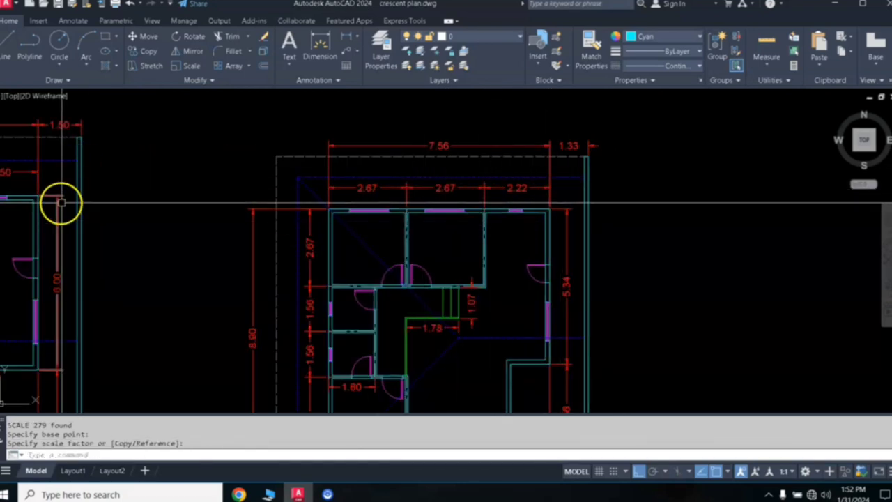
middle_drag(62, 203, 129, 200)
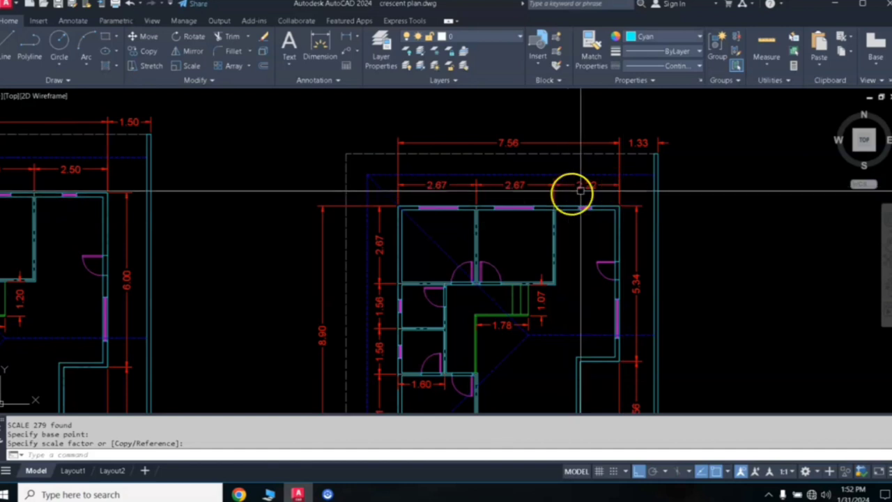
scroll(579, 189, up, 5)
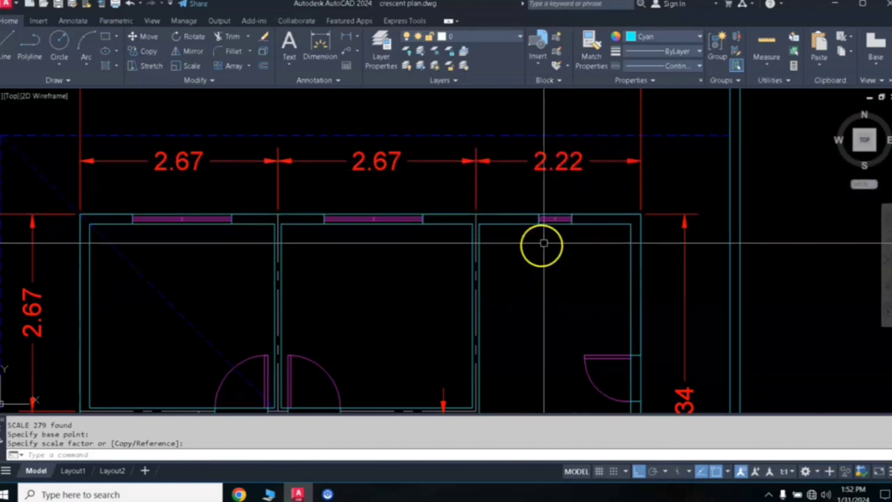
scroll(544, 243, down, 5)
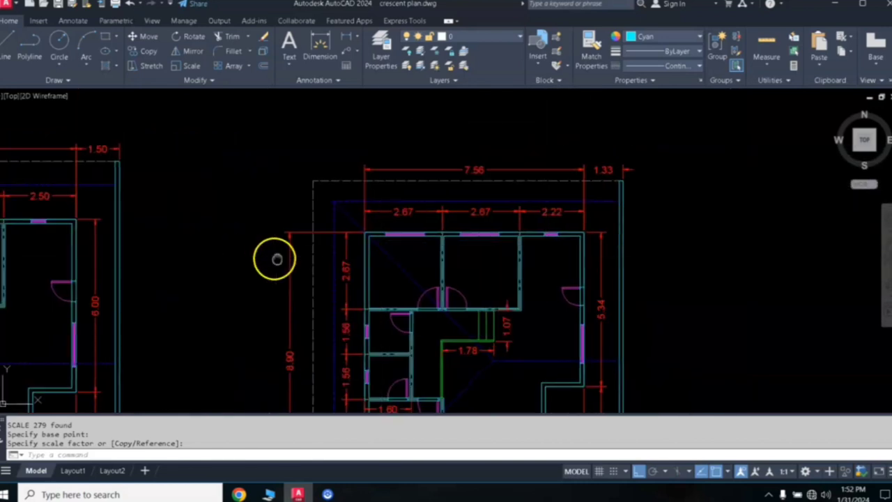
middle_drag(275, 259, 480, 233)
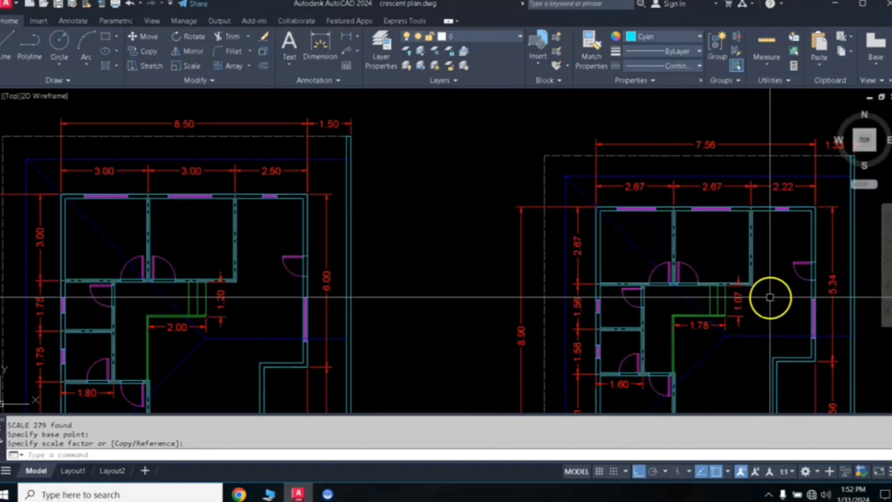
middle_drag(795, 282, 589, 251)
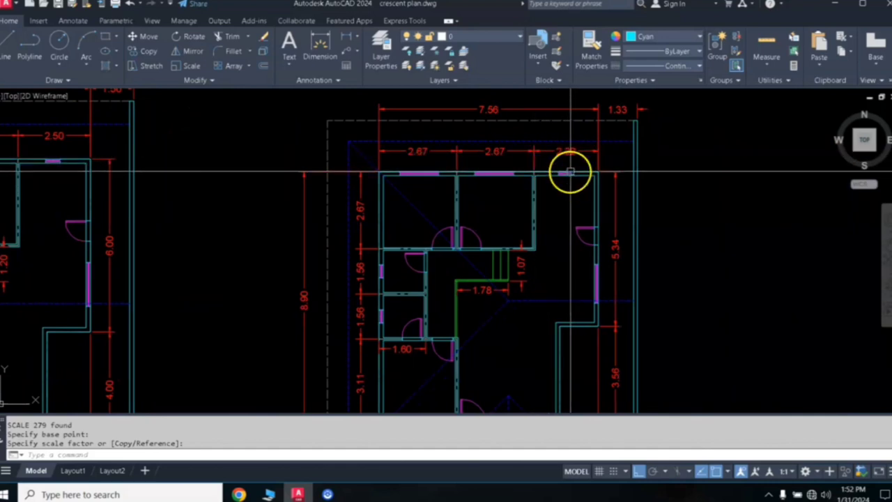
scroll(571, 167, up, 2)
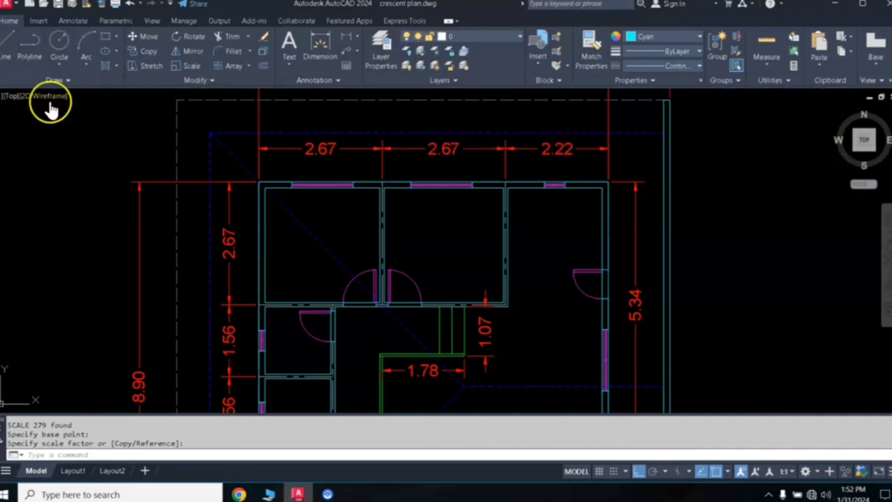
Draw a 2.5-unit line leftward from the copy's top-right wall corner and select it
click(5, 46)
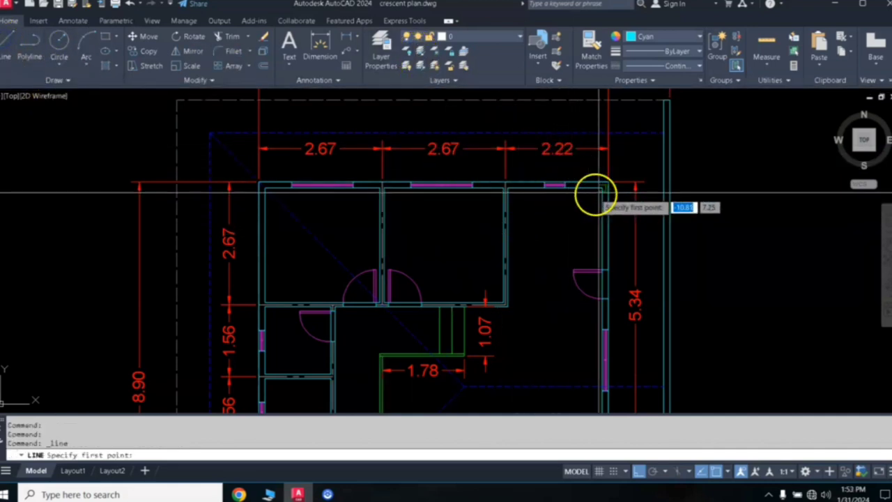
scroll(604, 188, up, 4)
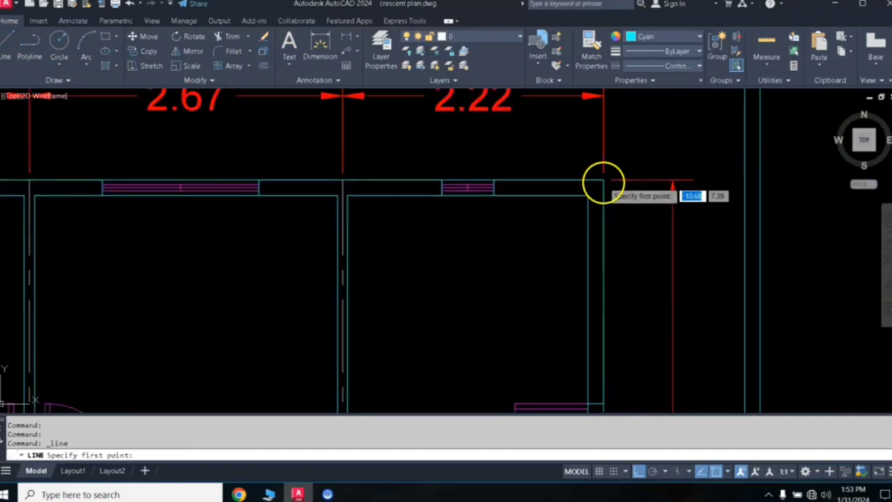
click(604, 209)
text(2.5)
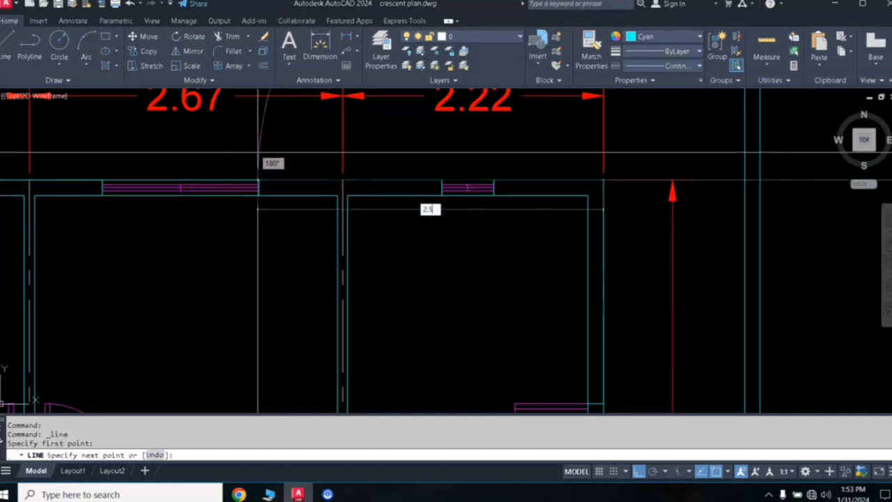
key(Return)
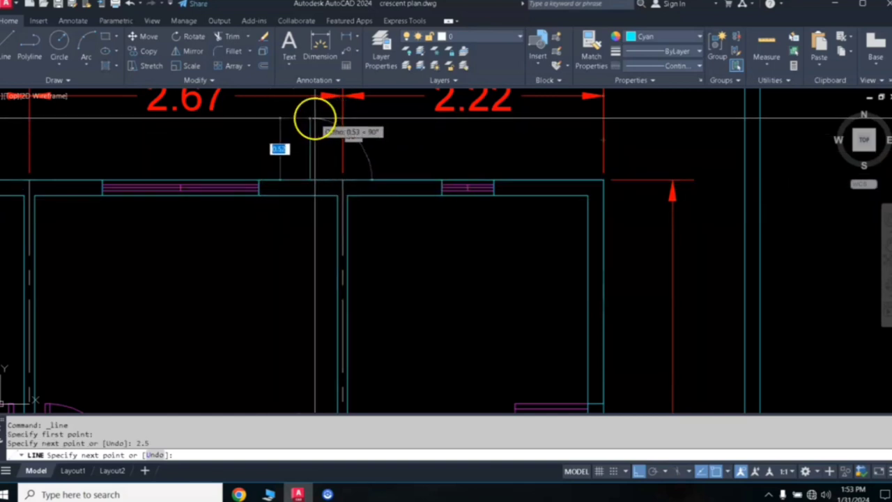
key(Return)
click(384, 182)
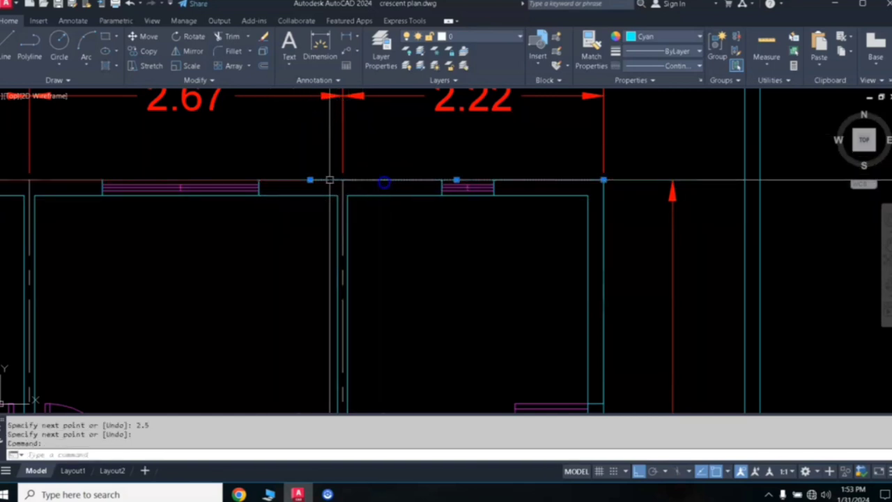
click(661, 40)
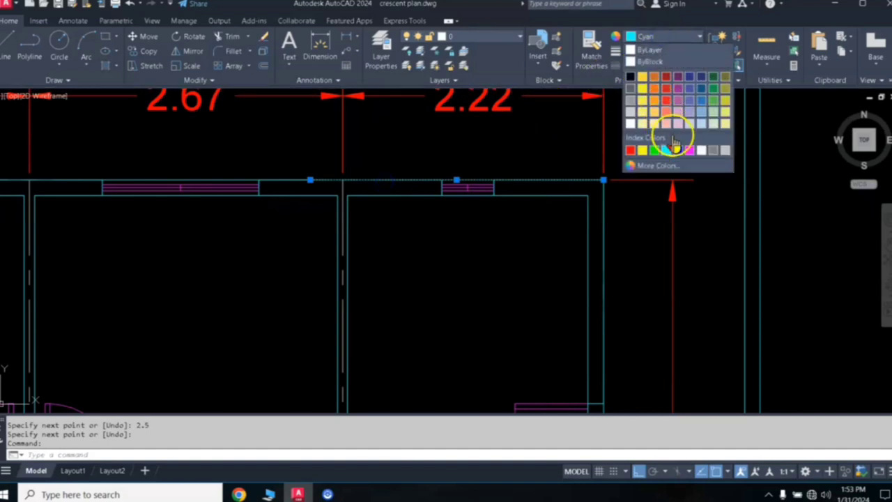
Make the 2.5-unit line yellow, deselect it, and zoom out to see both plans
click(642, 89)
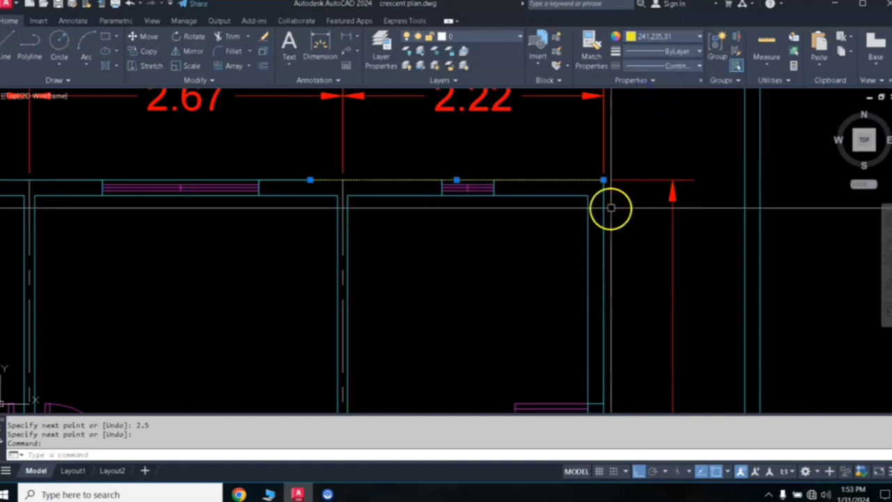
key(Escape)
key(Escape)
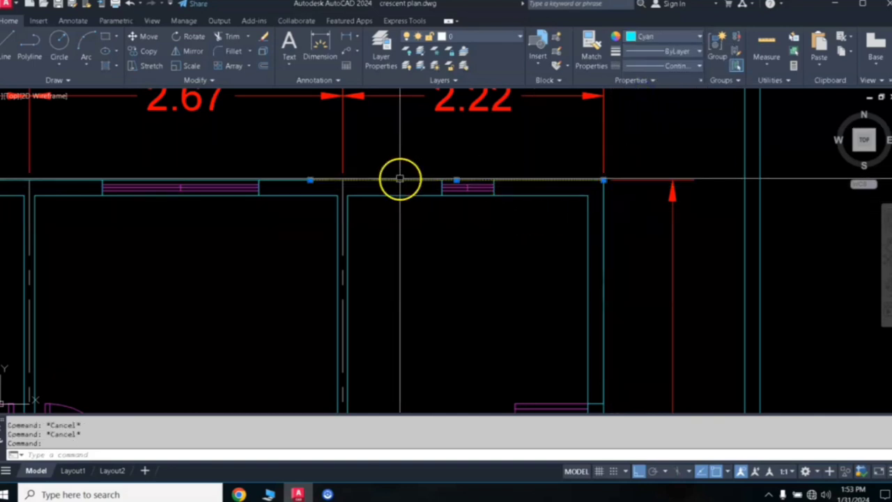
click(419, 132)
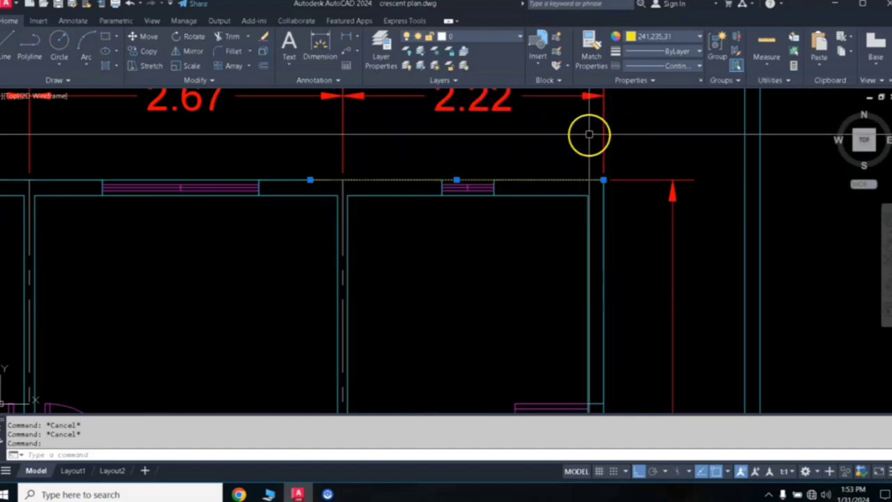
middle_drag(512, 138, 509, 178)
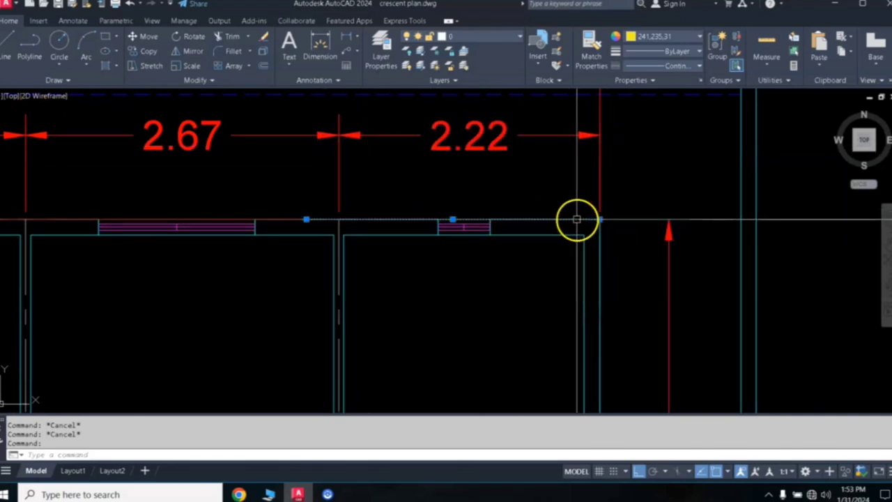
scroll(574, 221, down, 3)
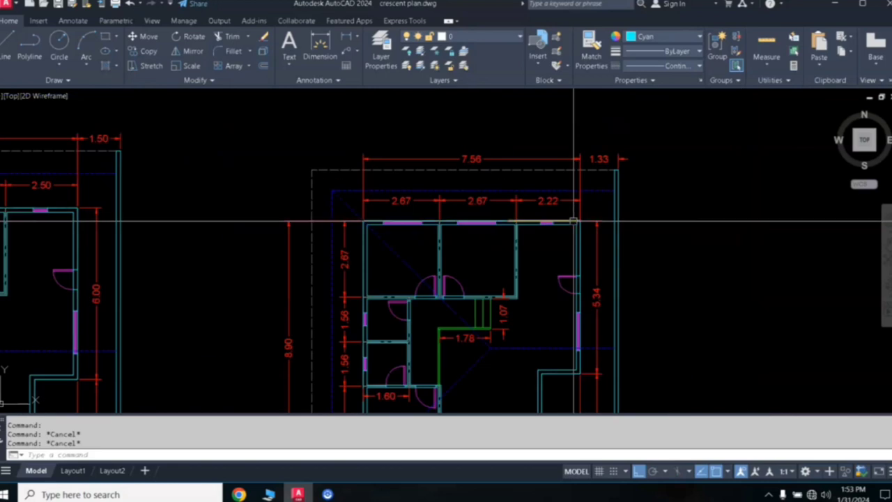
scroll(575, 212, down, 3)
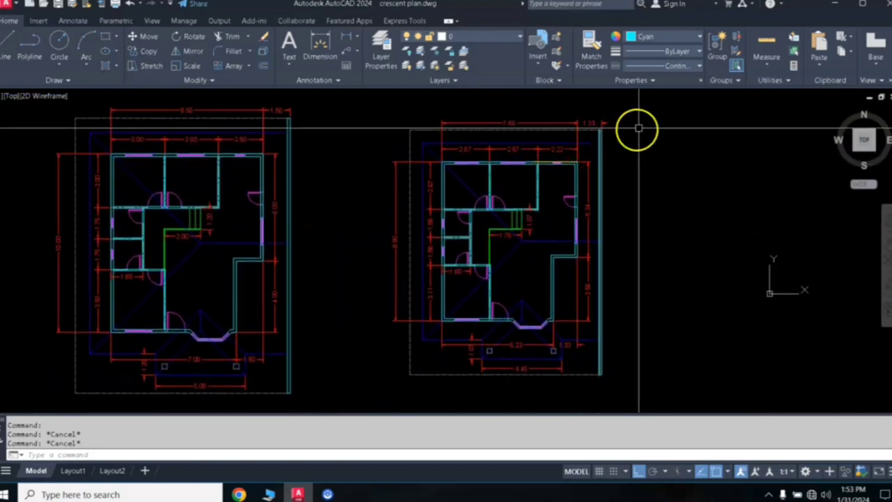
click(641, 110)
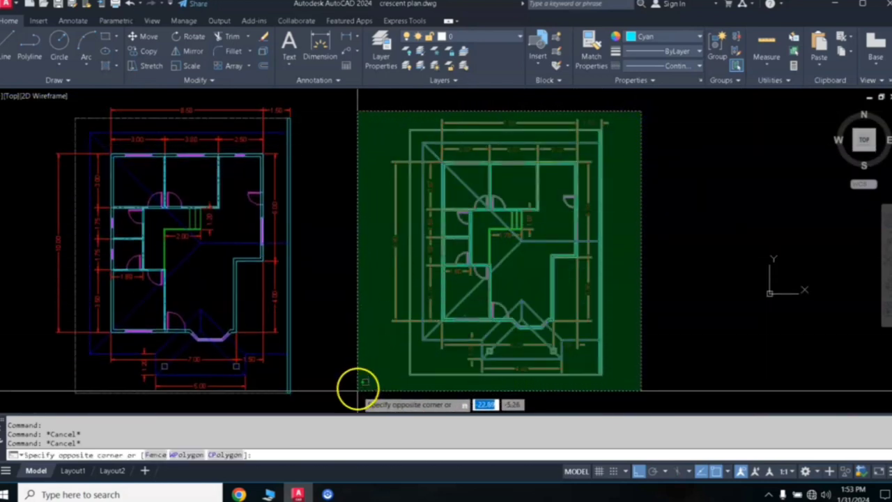
Select all 280 objects of the copied plan and start scaling about a base point
click(358, 391)
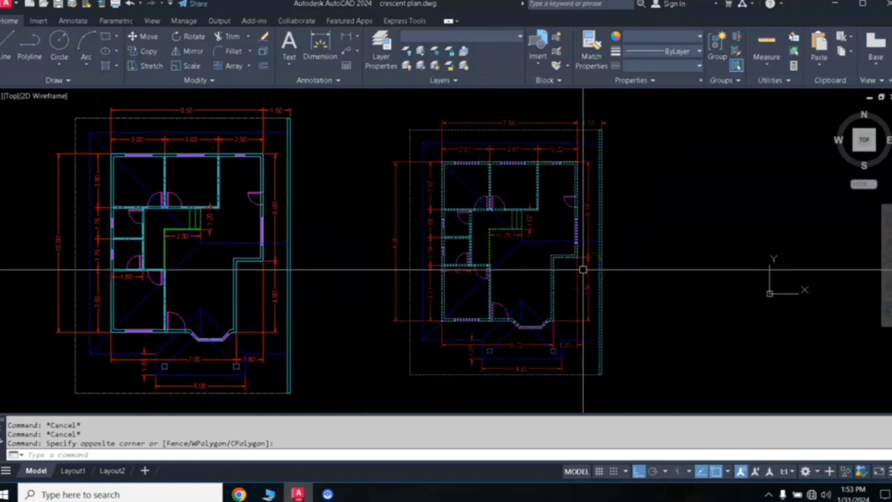
text(sc)
key(Return)
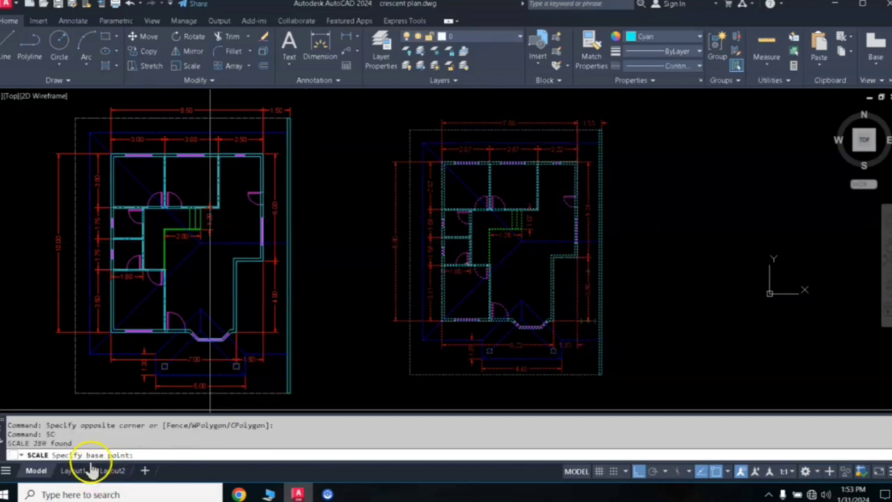
scroll(575, 136, up, 6)
scroll(603, 201, up, 6)
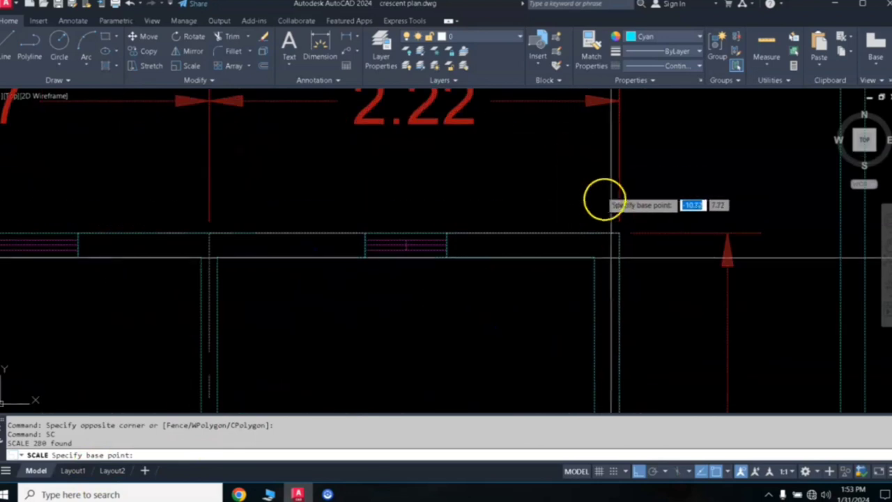
click(620, 232)
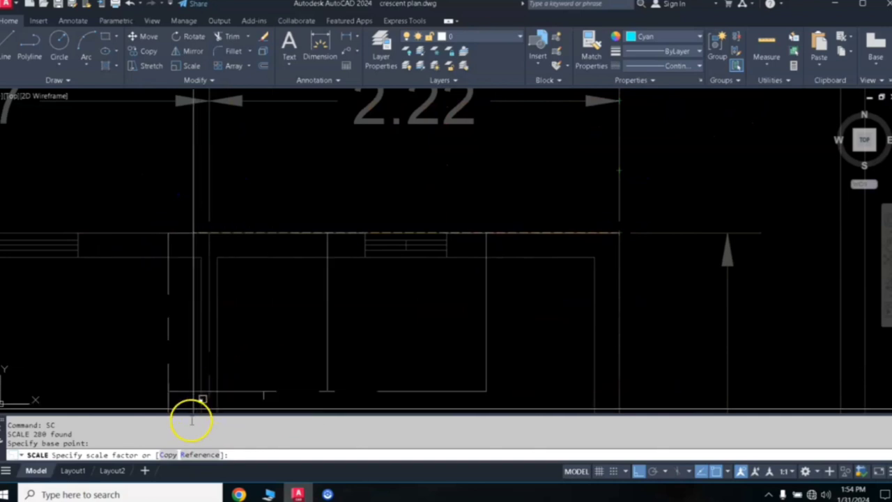
Scale the copy by reference so its 2.22 room dimension becomes 2.50
click(199, 455)
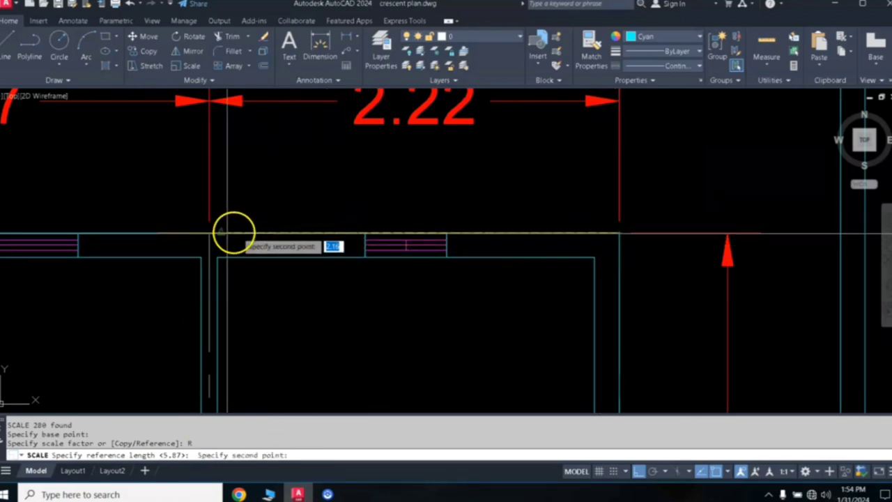
scroll(208, 173, down, 2)
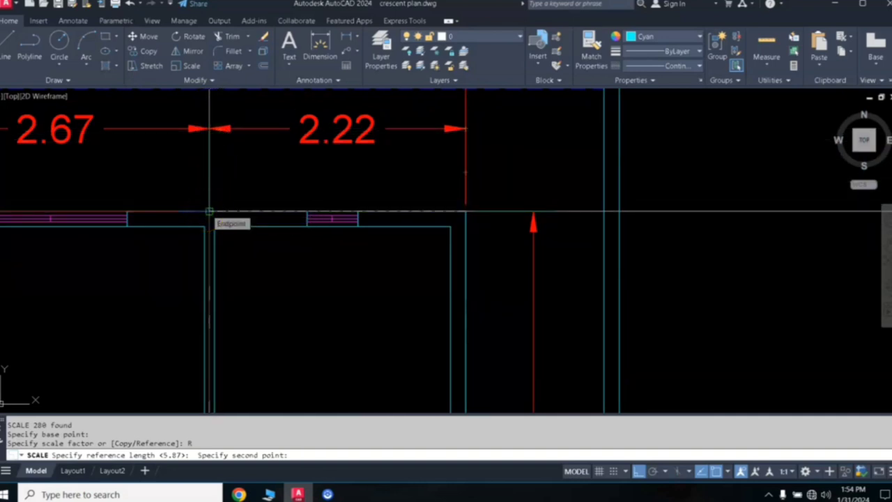
click(209, 211)
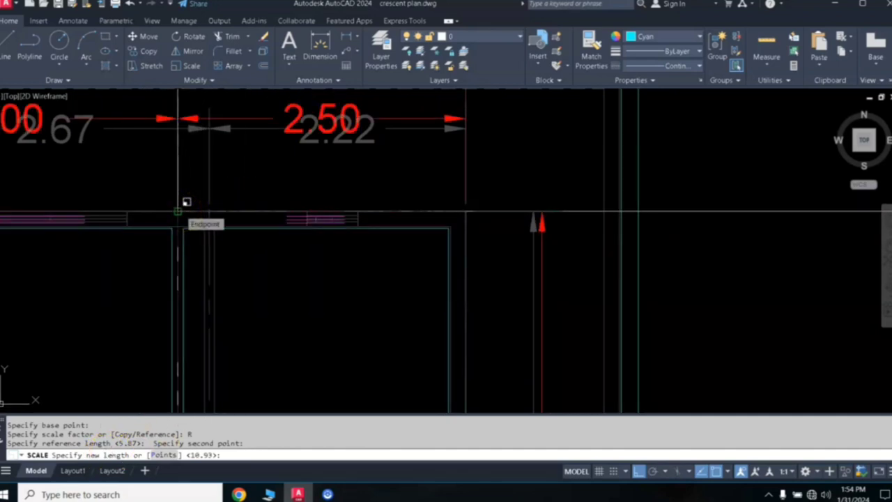
click(179, 211)
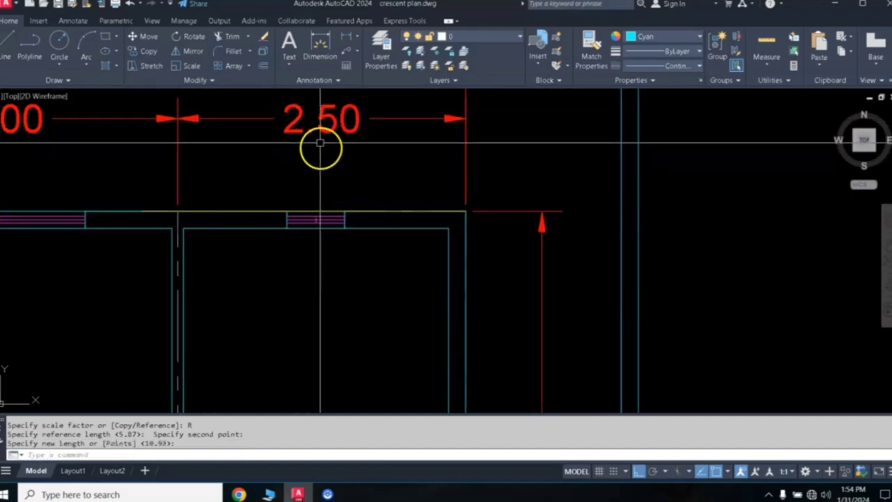
Zoom out and pan until both floor plans sit side by side, centred in view
scroll(317, 132, down, 2)
middle_drag(245, 153, 418, 179)
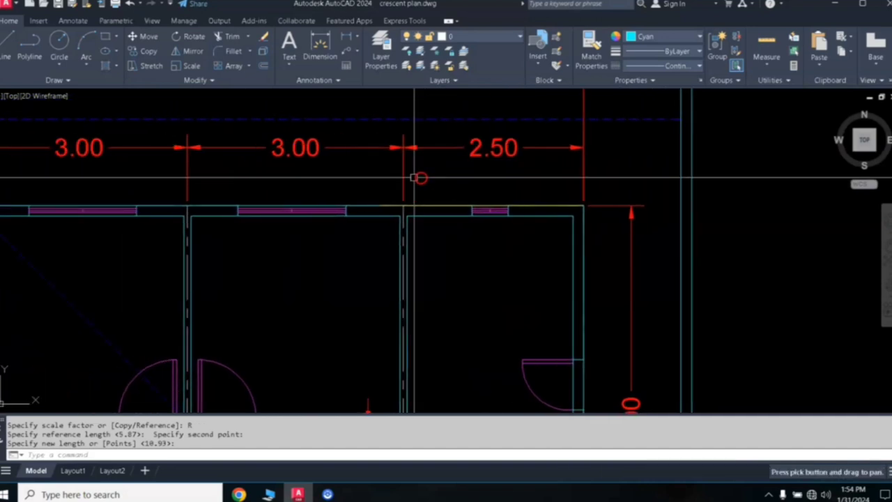
scroll(101, 165, down, 3)
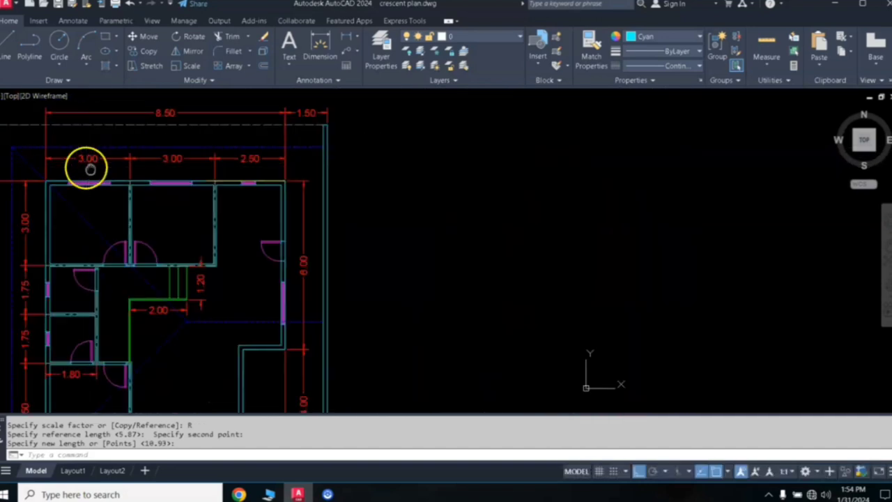
middle_drag(90, 163, 478, 199)
scroll(152, 184, down, 1)
scroll(100, 193, down, 2)
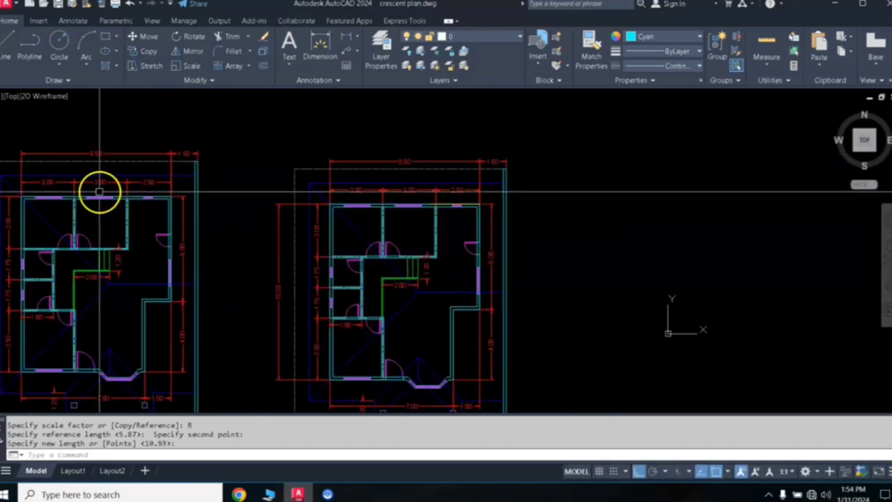
middle_drag(100, 193, 176, 181)
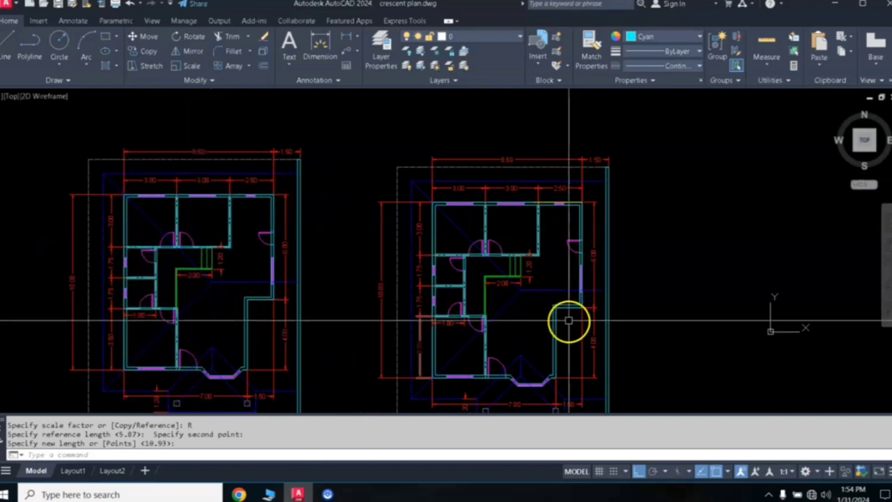
scroll(570, 327, down, 2)
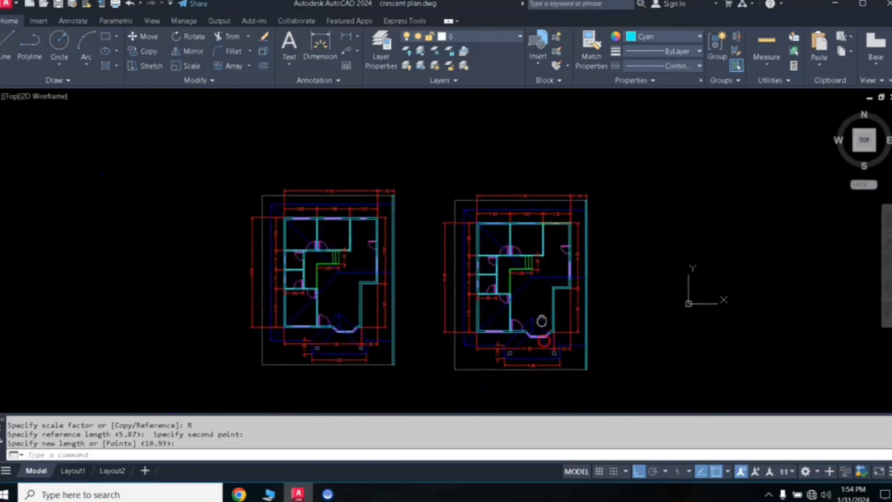
scroll(503, 292, up, 4)
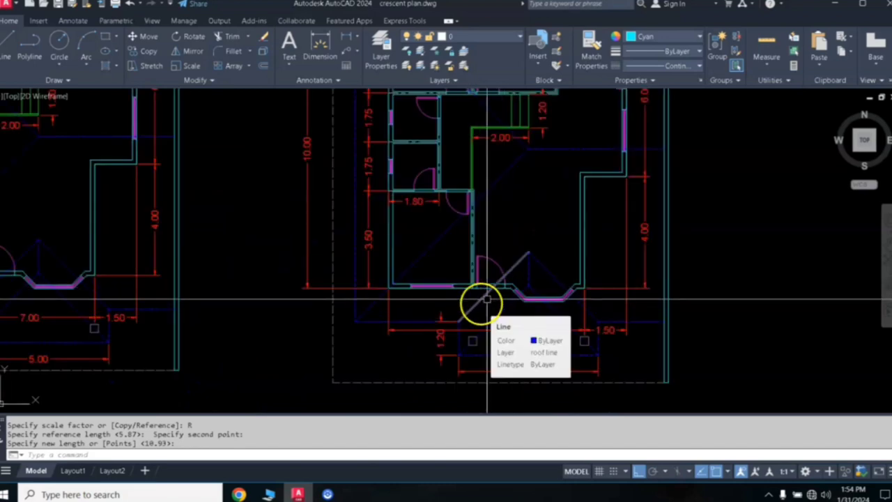
scroll(489, 298, down, 2)
middle_drag(486, 243, 523, 269)
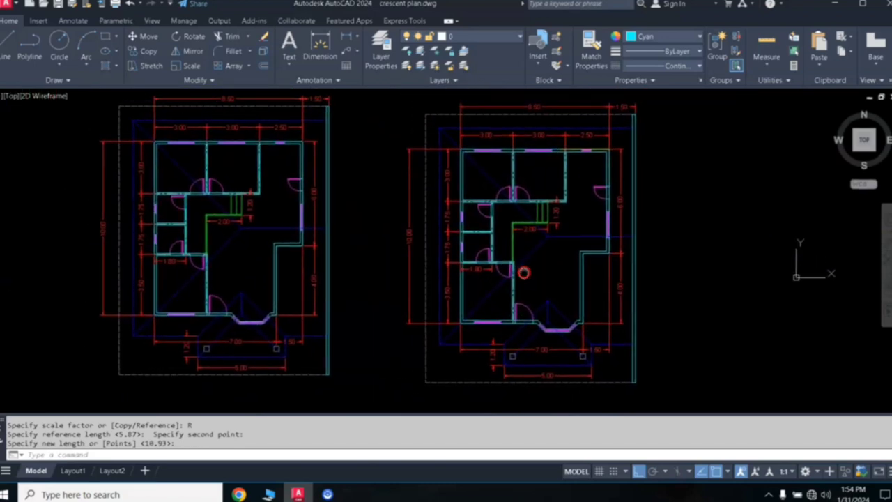
Click on the drawing, open and dismiss the right-click menu, then click two more points
click(462, 201)
right_click(476, 207)
key(Escape)
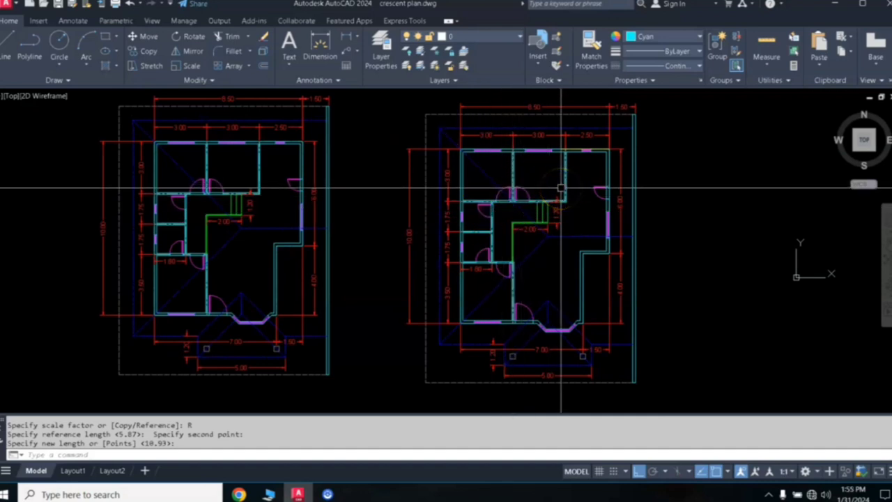
click(559, 215)
click(537, 276)
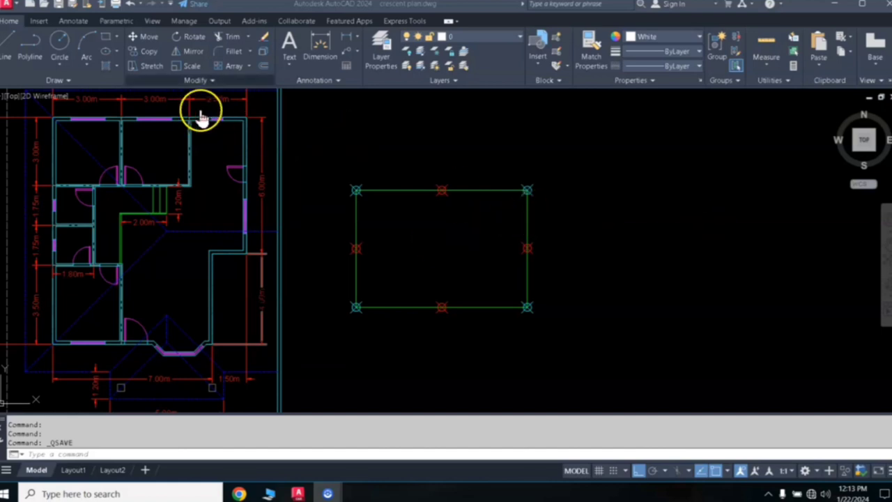
Draw a circle centred to the right of the rectangle, with its radius picked just above
click(61, 38)
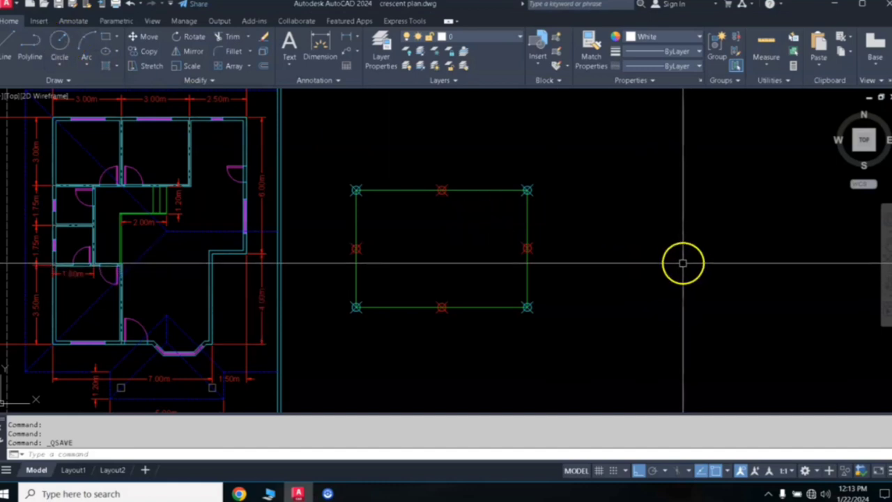
click(59, 40)
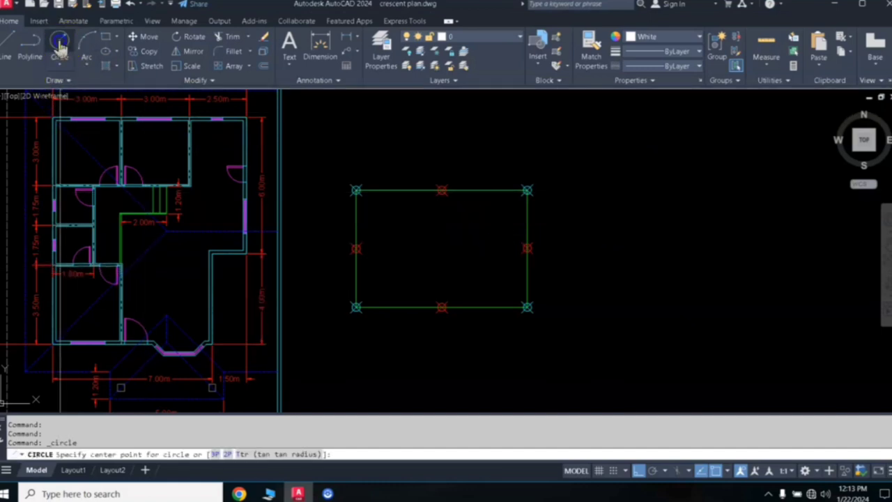
click(701, 257)
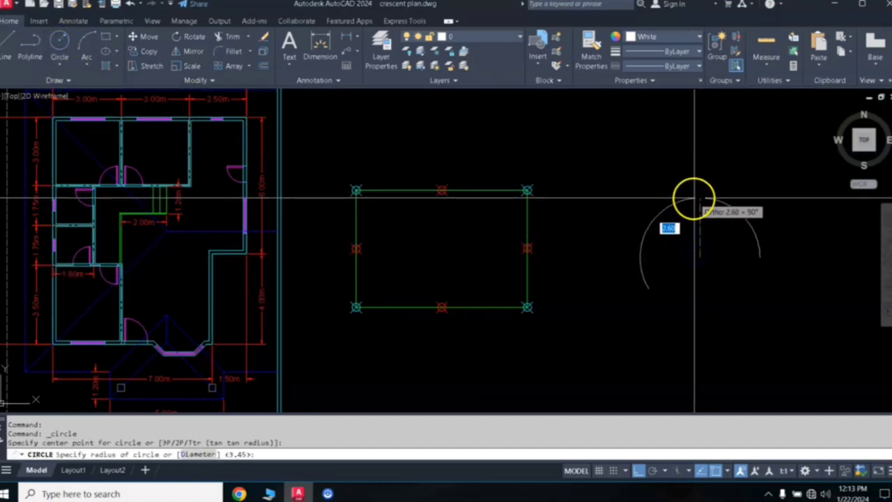
click(694, 198)
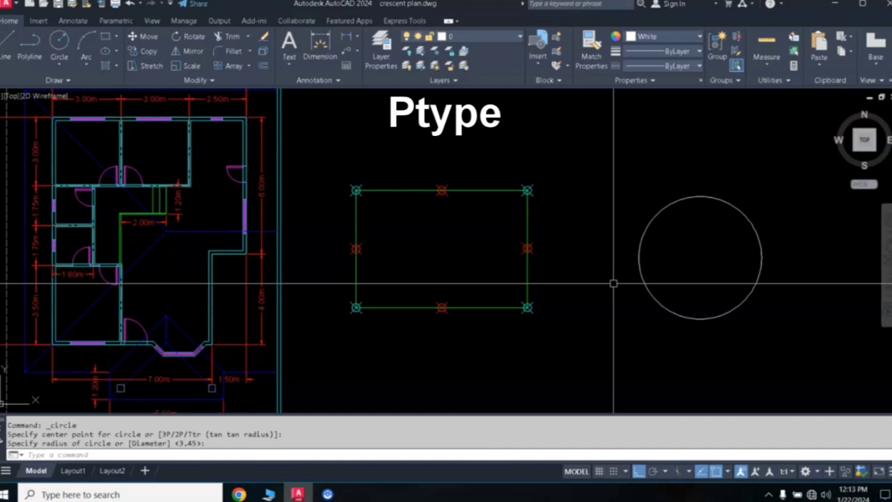
Change the point style with PTYPE, settle on circled-X markers, then reopen the Point Style dialog
text(Pt)
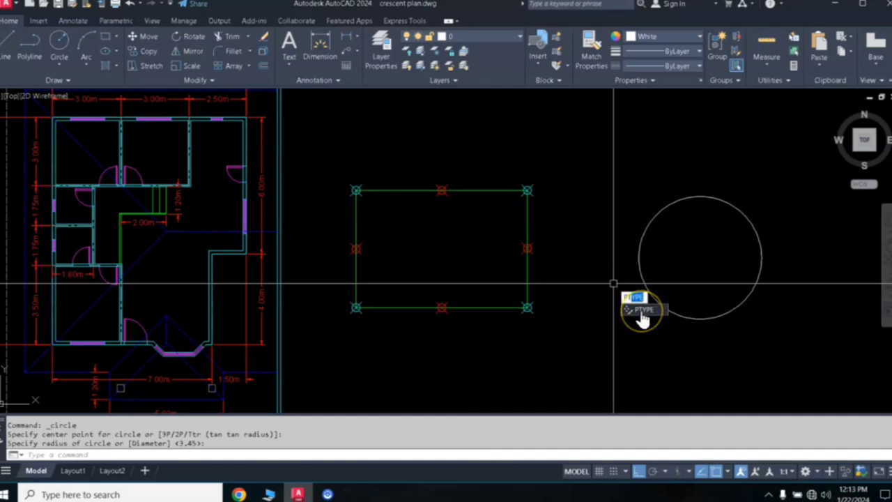
click(642, 311)
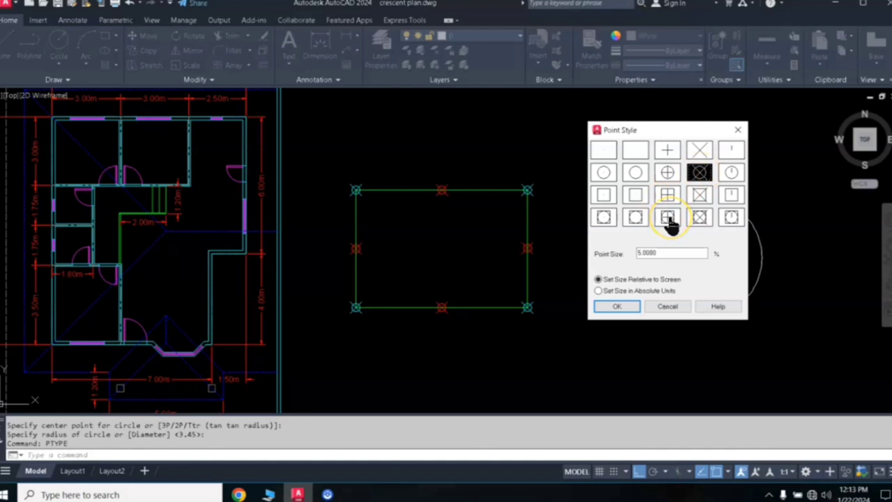
click(617, 307)
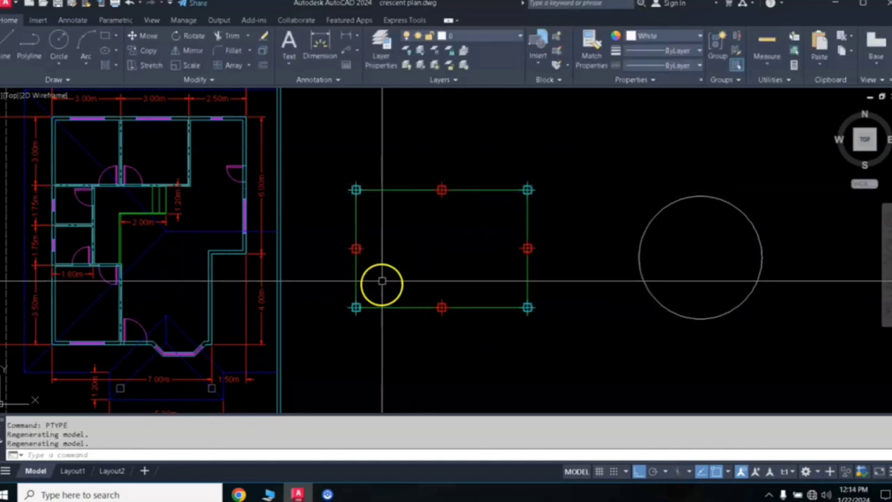
key(Return)
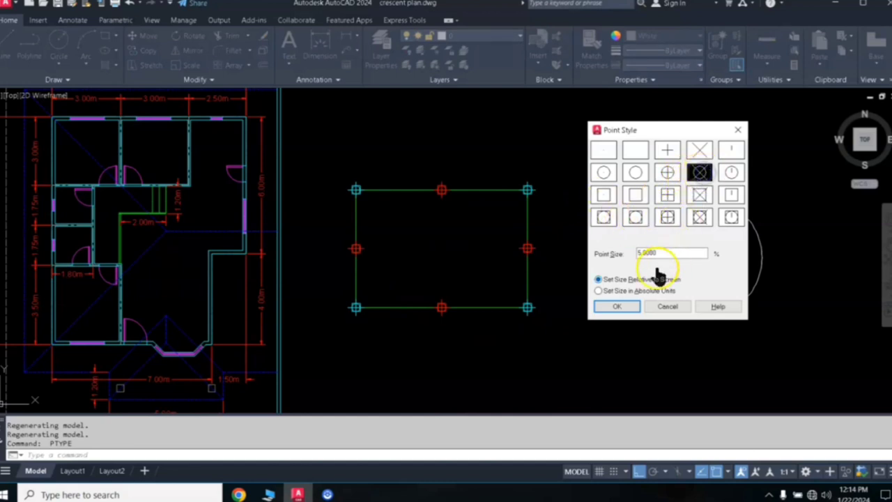
click(622, 309)
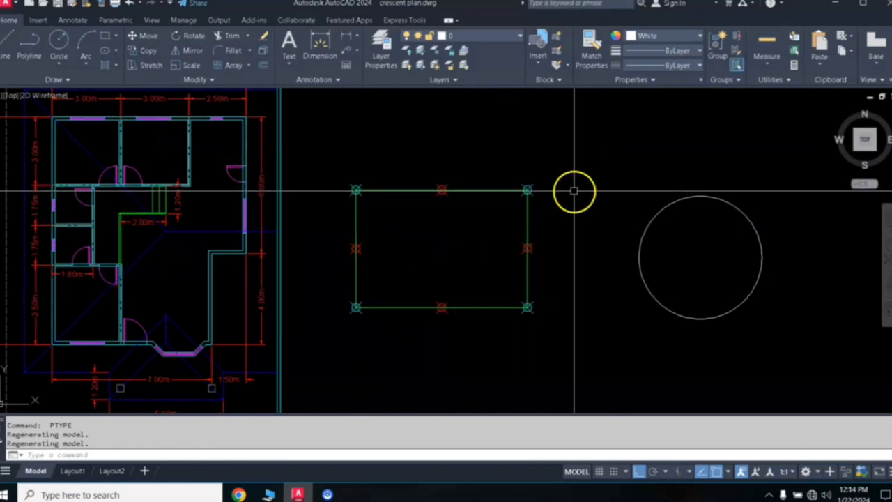
key(Return)
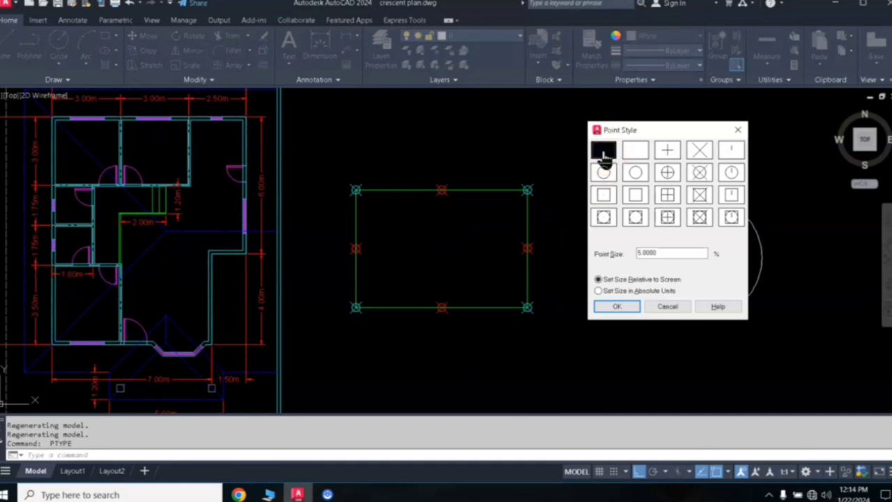
Switch the rectangle's point markers from the dot style to plain X marks
click(613, 308)
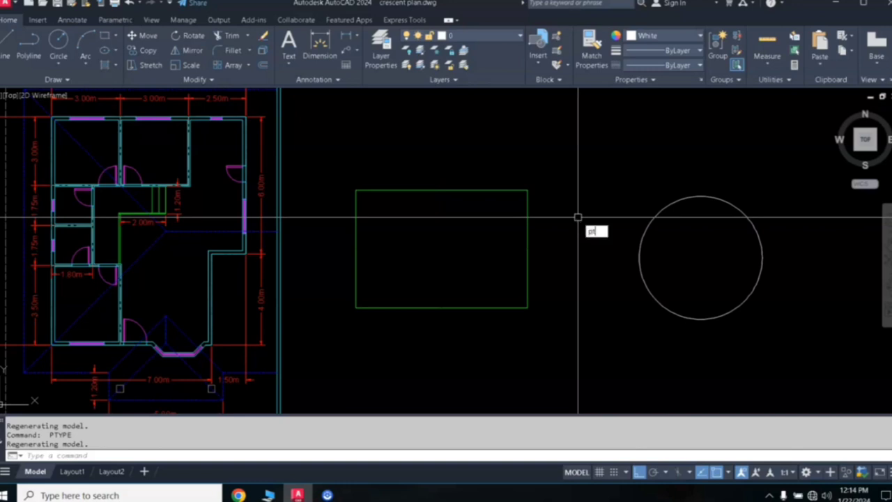
key(Return)
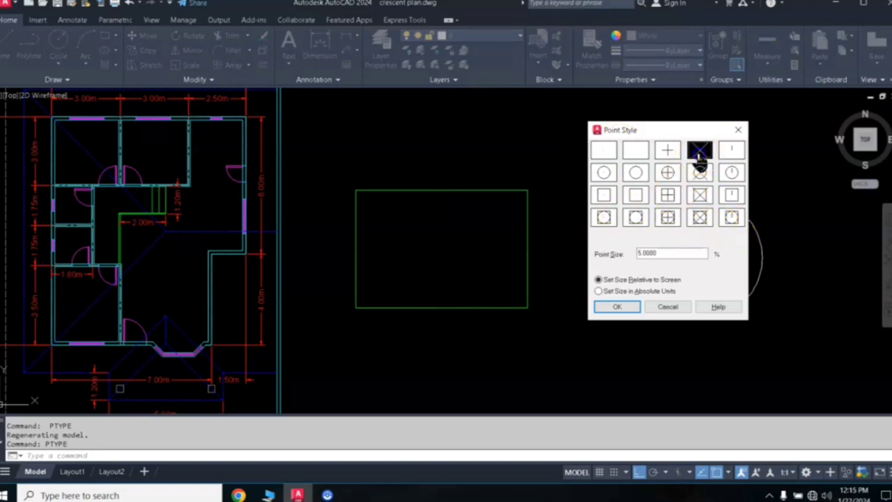
click(616, 307)
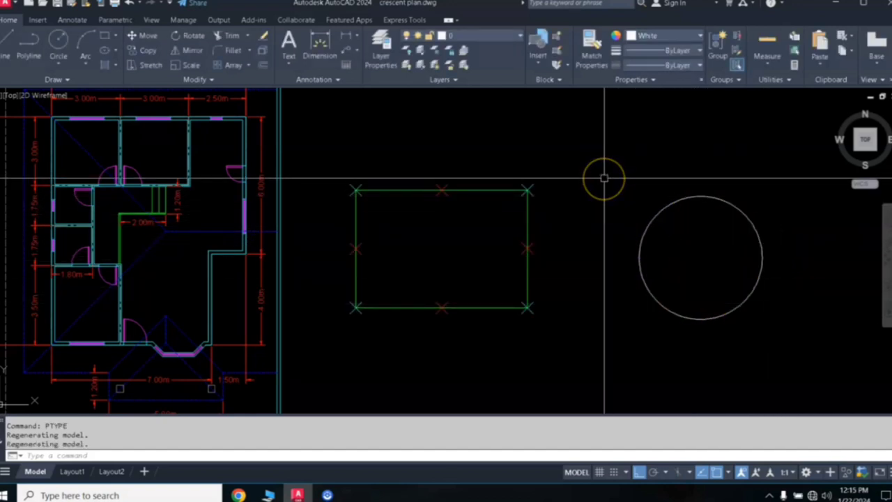
Place POINT markers at the circle's top, right, bottom and left quadrants
text(PO)
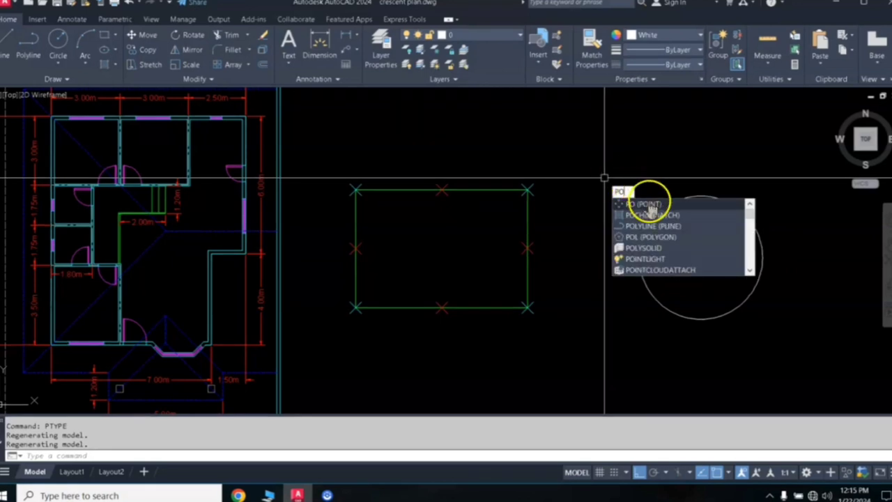
key(Return)
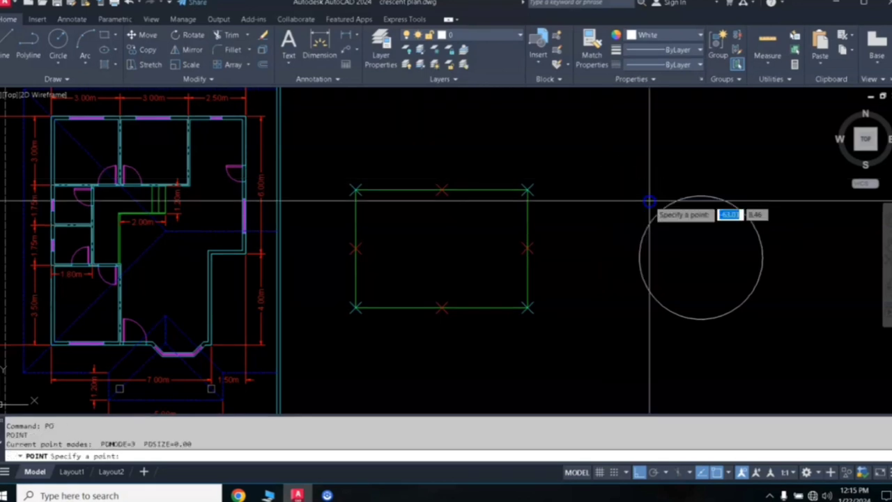
click(701, 194)
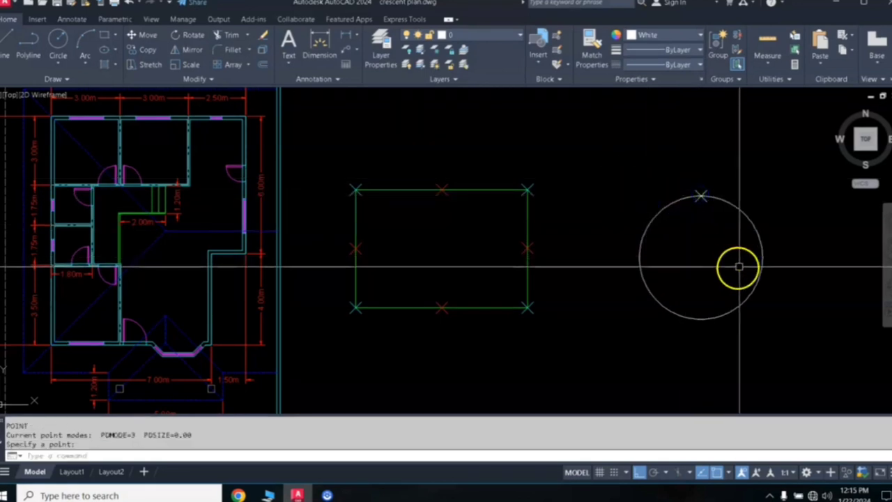
key(Return)
click(763, 257)
key(Return)
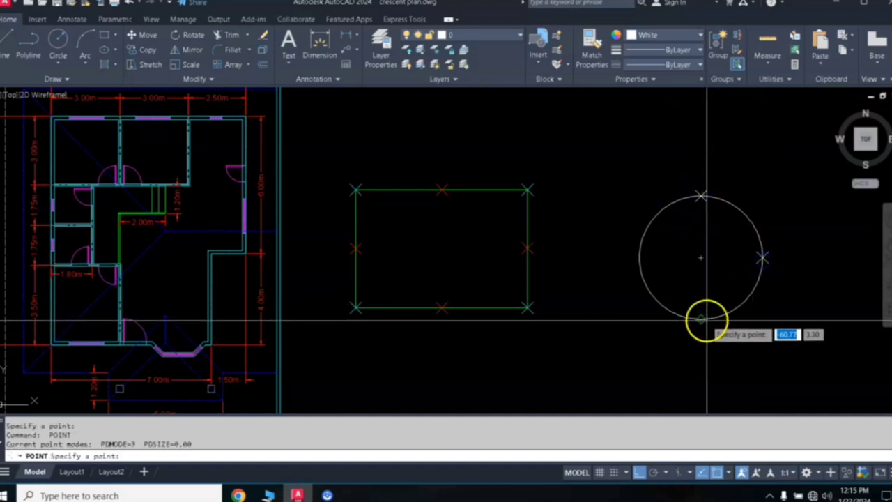
click(701, 319)
key(Return)
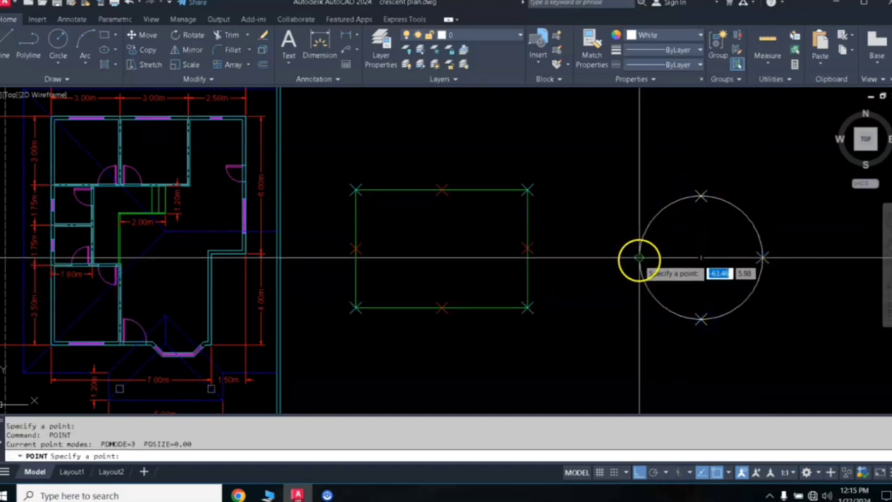
click(639, 258)
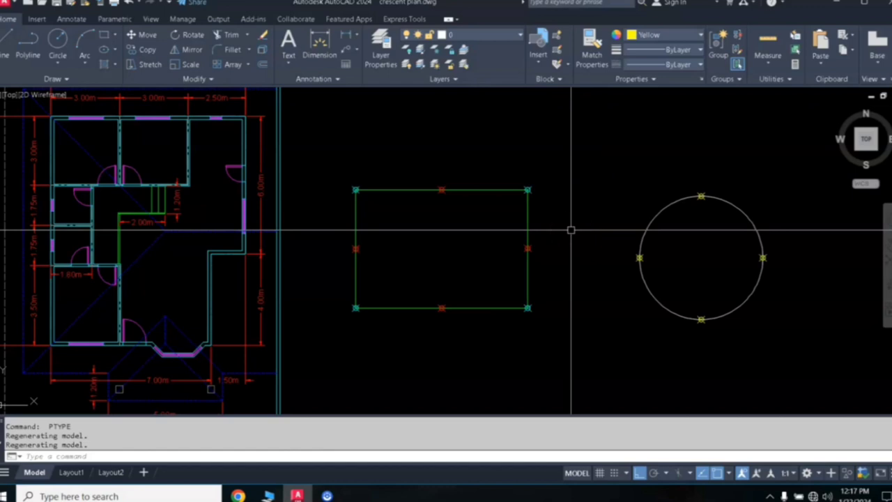
Set the point style to X markers at 3.00% size relative to screen
text(ype)
key(Return)
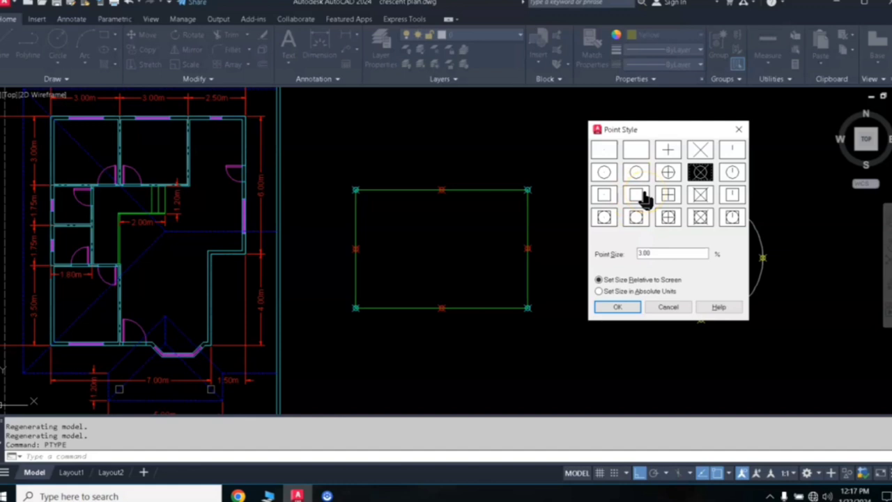
click(617, 310)
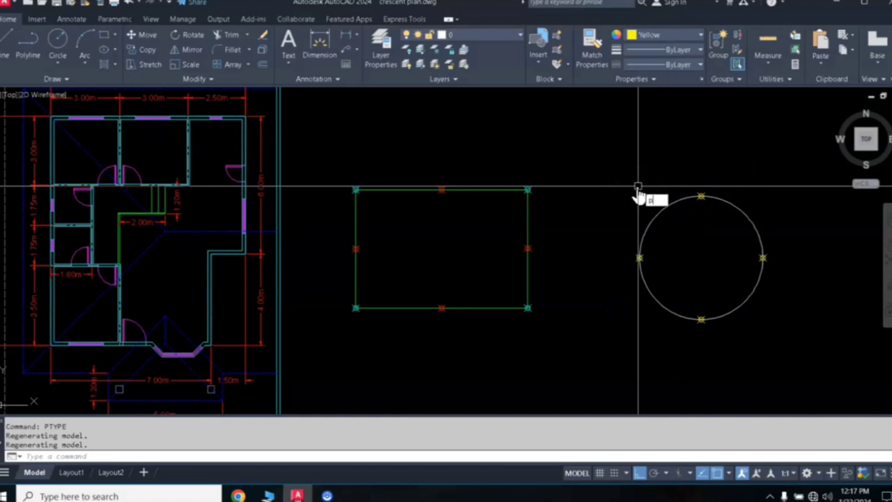
Pan the view so the rectangle and circle sit centred, away from the floor plan
key(Return)
drag(693, 191, 375, 204)
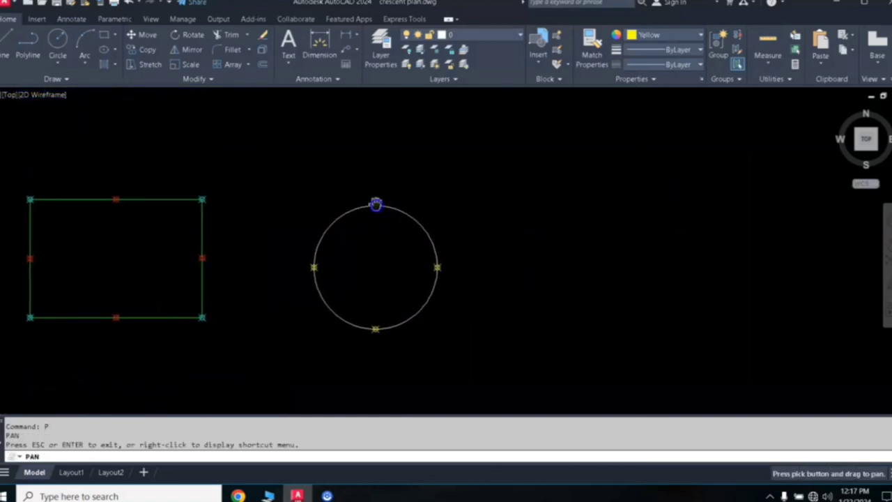
drag(496, 218, 469, 205)
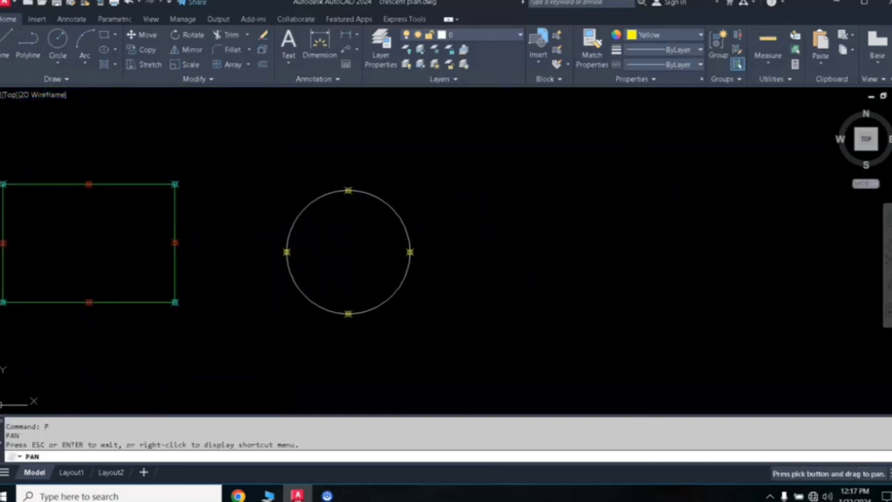
Draw a yellow rectangle right of the circle from two opposite corners, then deselect it
key(Escape)
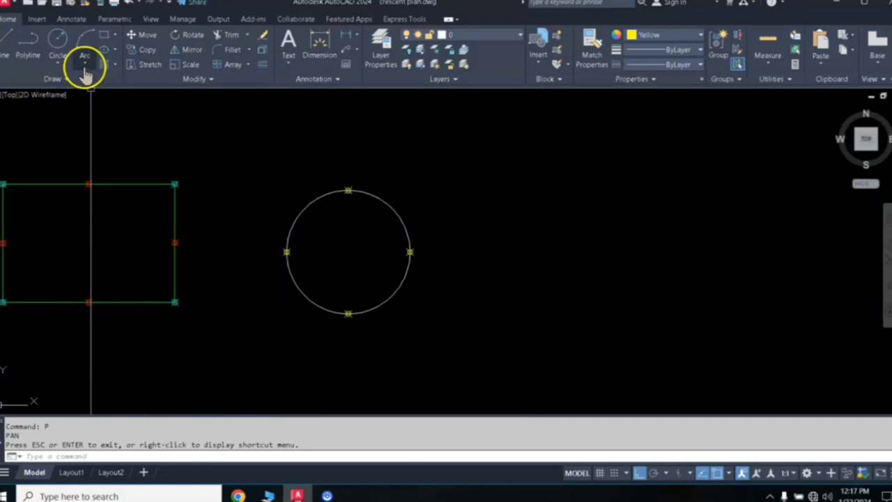
click(99, 45)
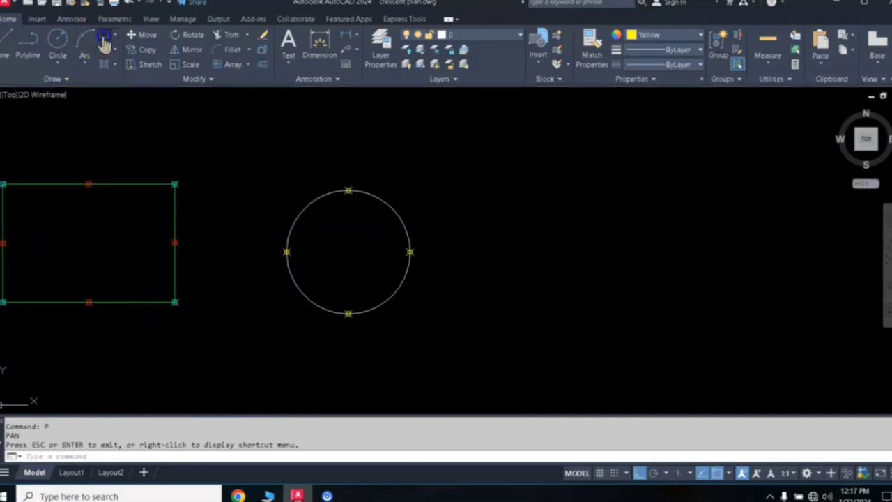
click(499, 211)
click(678, 312)
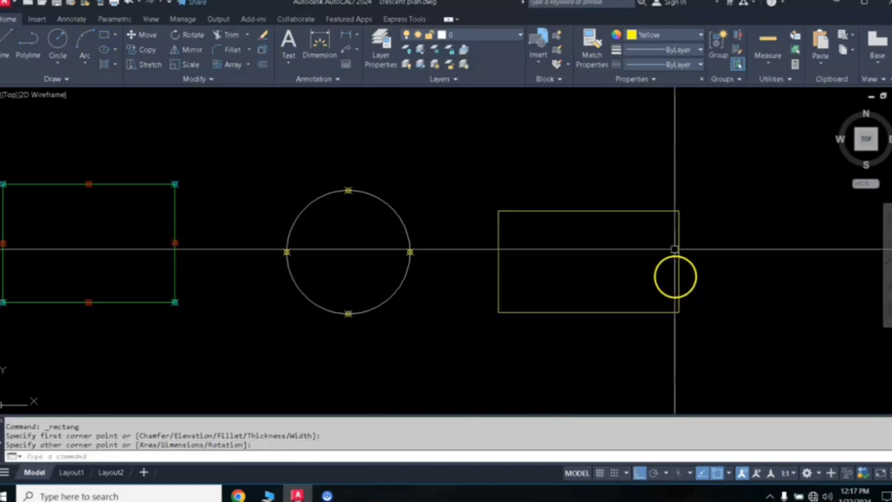
click(620, 211)
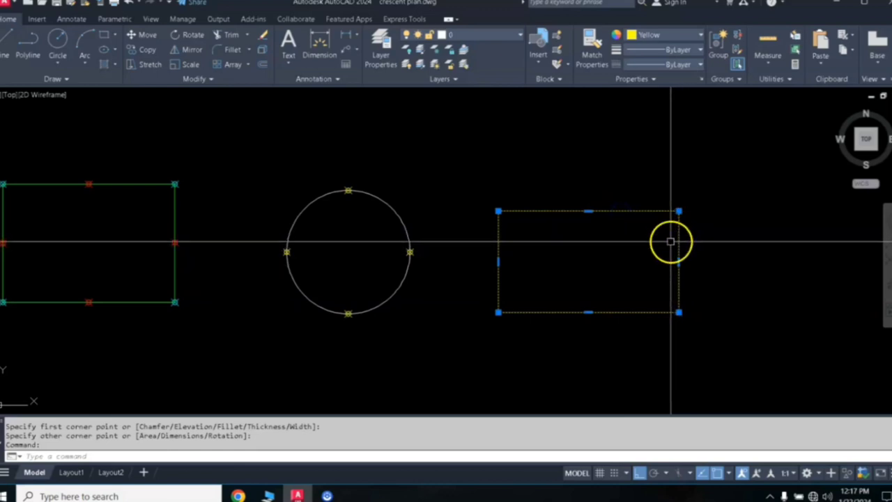
key(Escape)
key(Escape)
key(Escape)
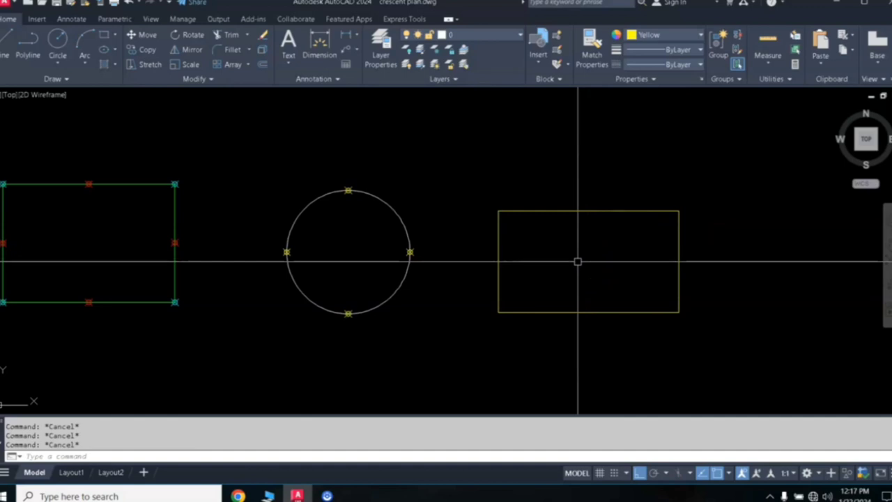
Break the yellow rectangle between its top-right and bottom-right corners, removing its right side
text(r)
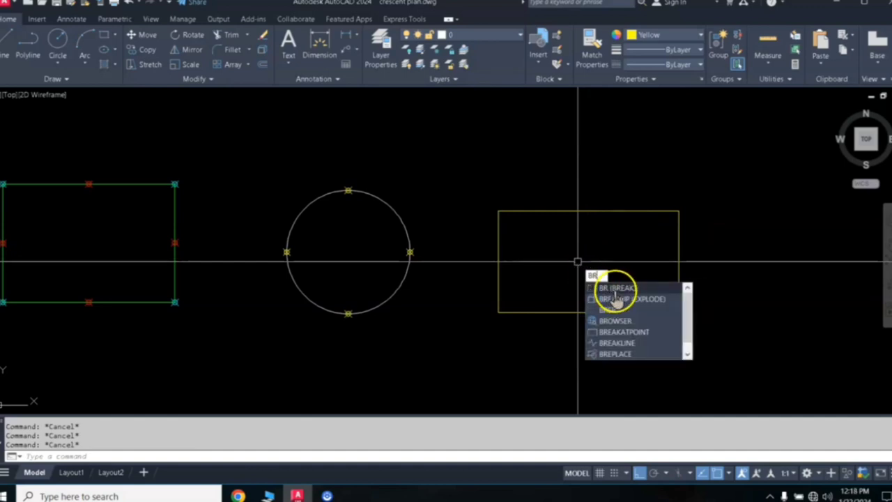
click(620, 288)
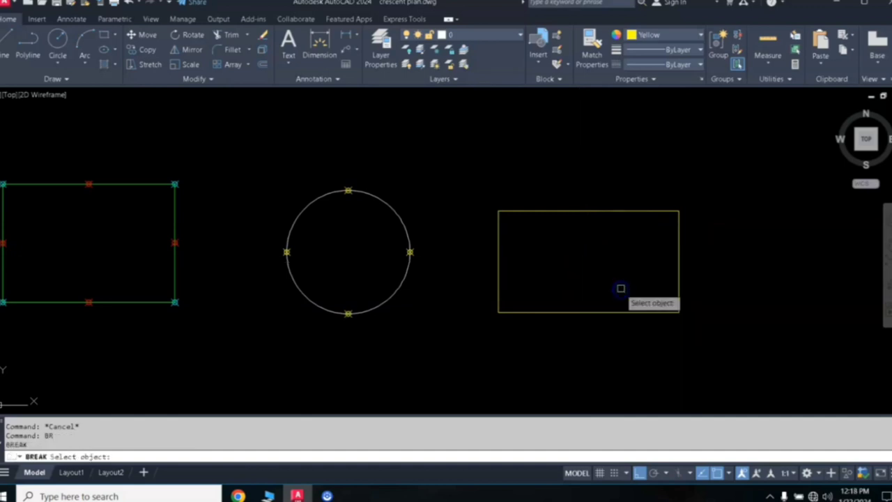
click(666, 210)
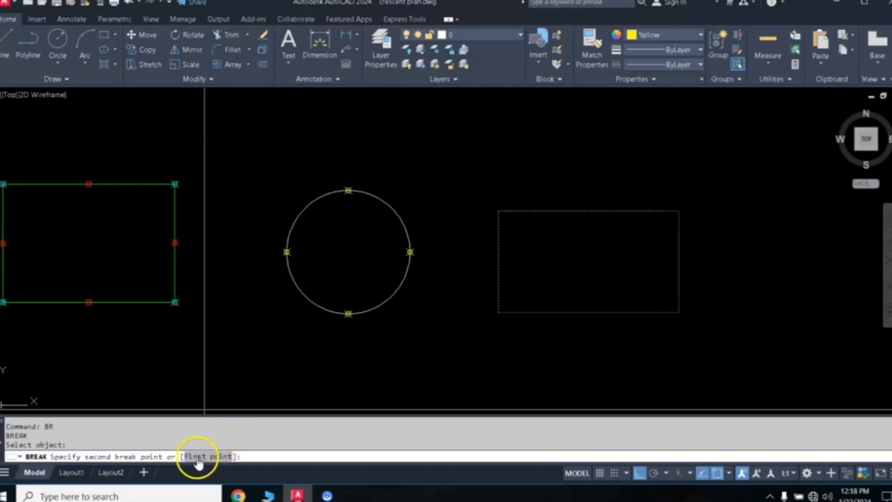
click(198, 457)
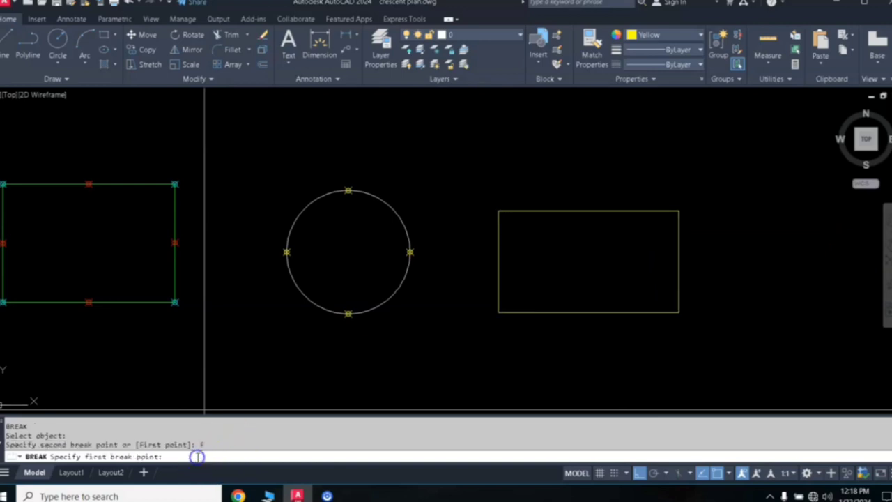
click(677, 211)
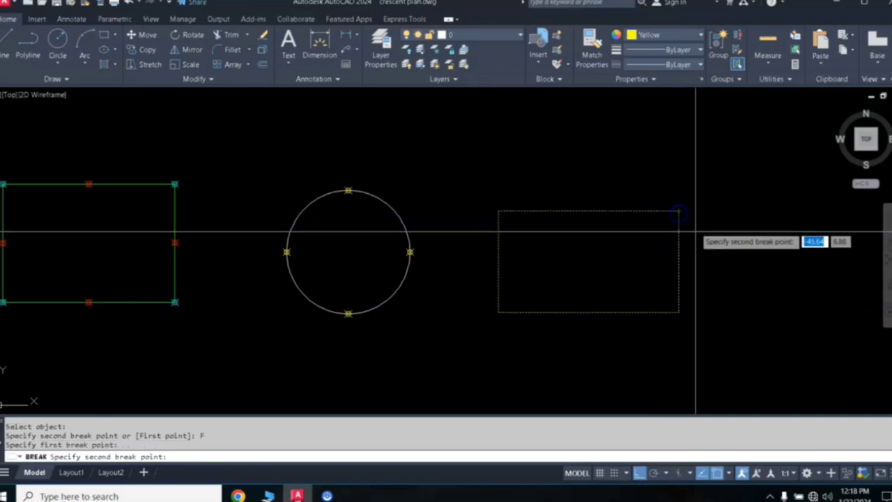
click(679, 311)
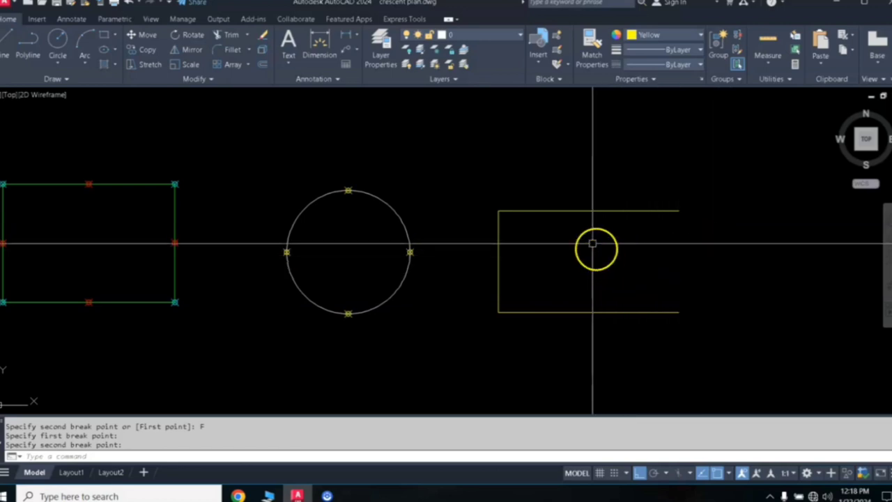
click(581, 211)
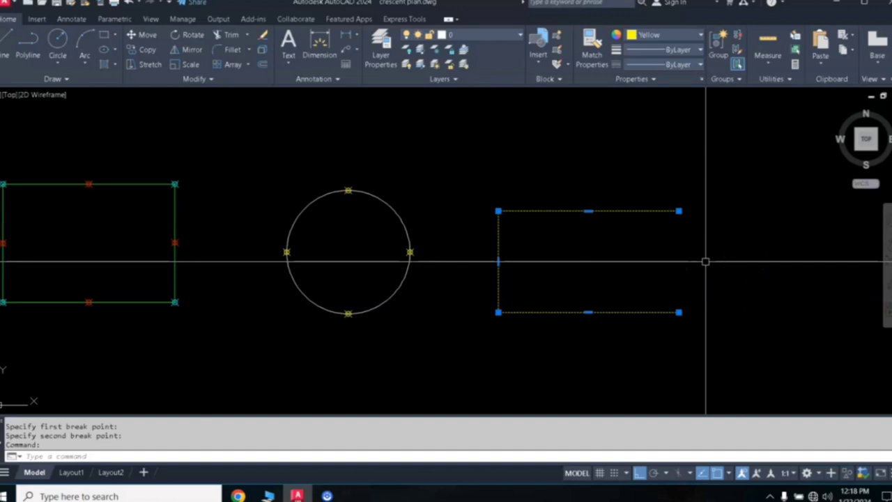
Draw two radius lines from the circle's right quadrant to its centre and up to the top quadrant
key(Escape)
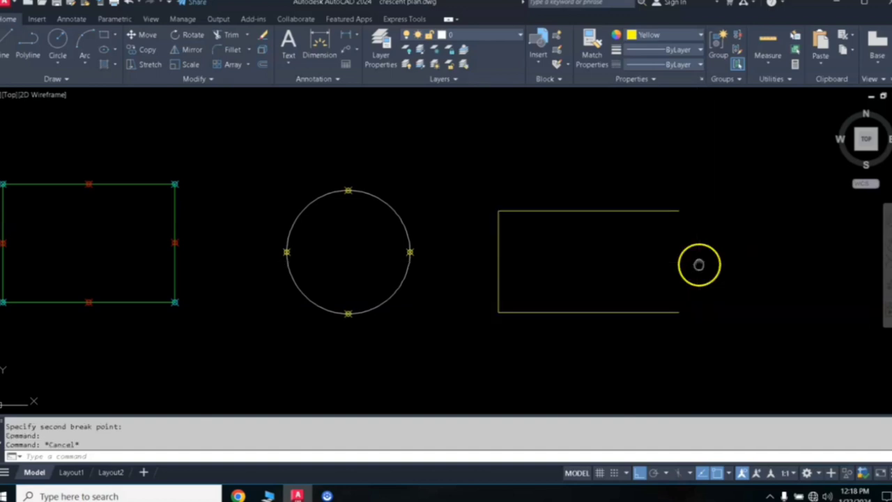
middle_drag(699, 264, 657, 265)
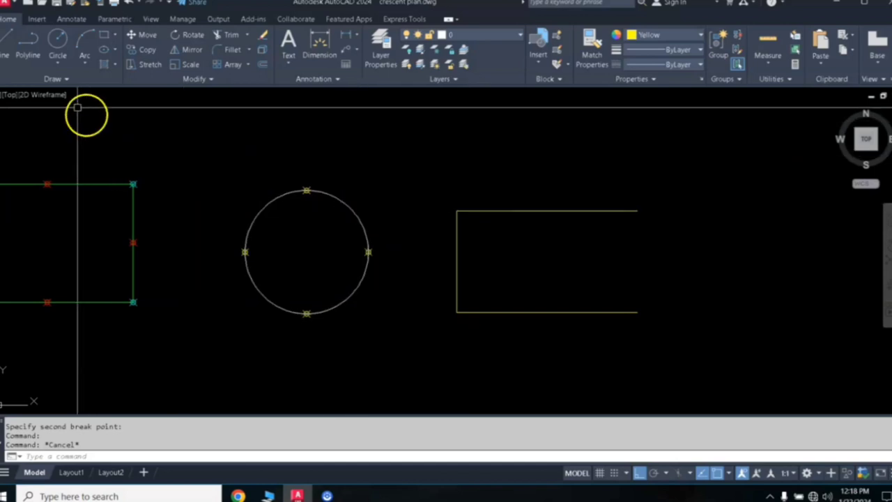
click(7, 44)
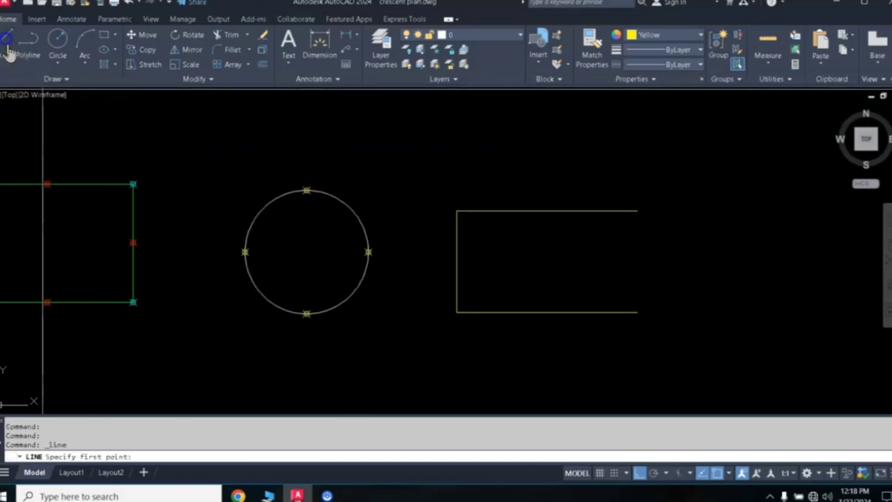
click(368, 252)
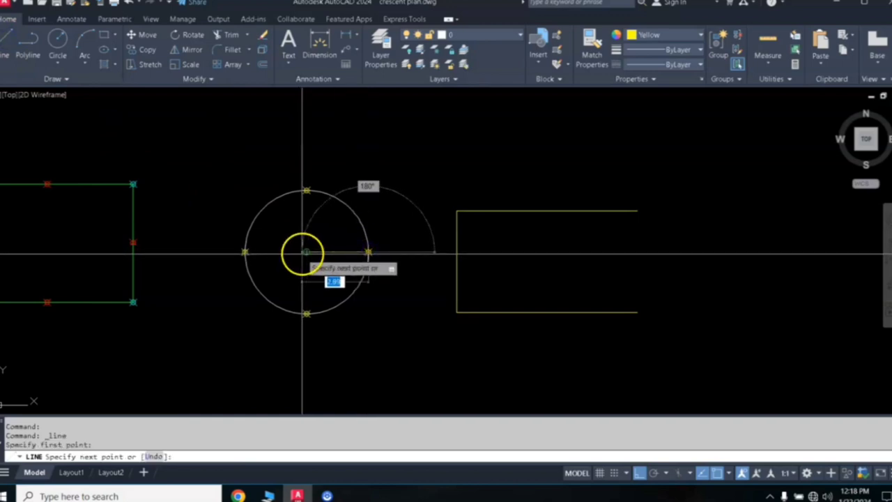
click(305, 252)
click(307, 189)
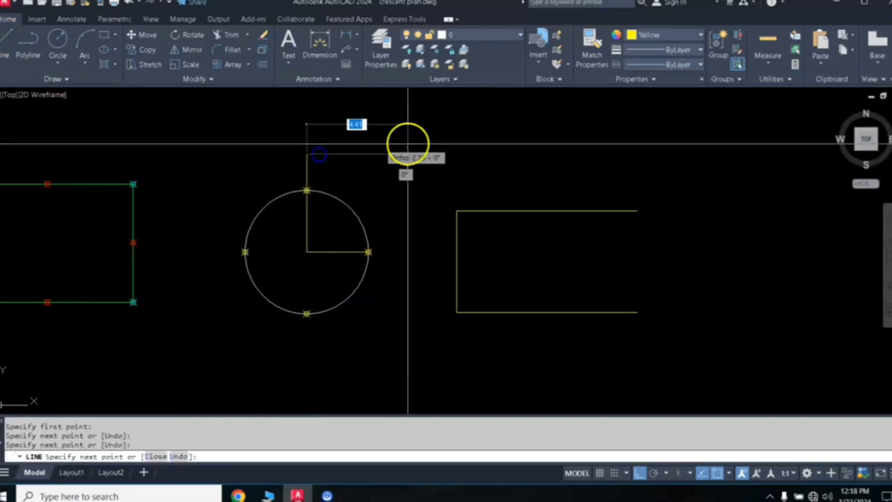
key(Return)
Trim away the circle's upper-right quarter using those lines as edges, then delete the lines
click(338, 256)
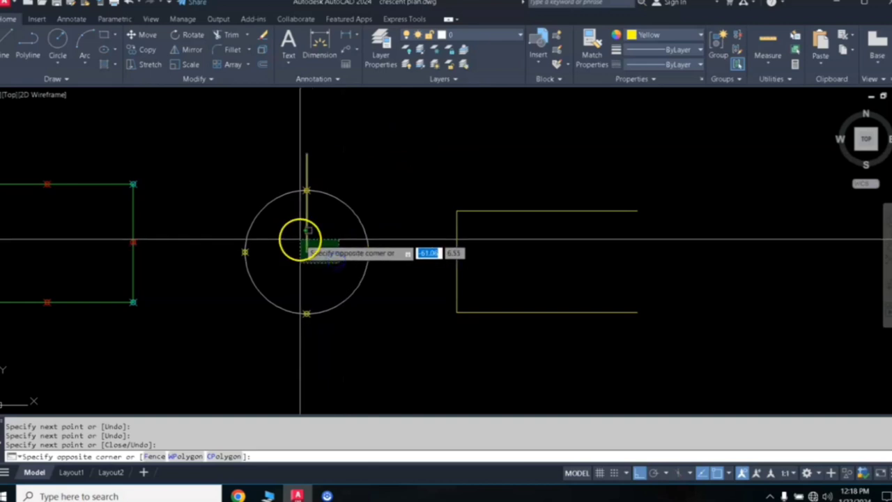
click(298, 241)
text(tr)
key(Return)
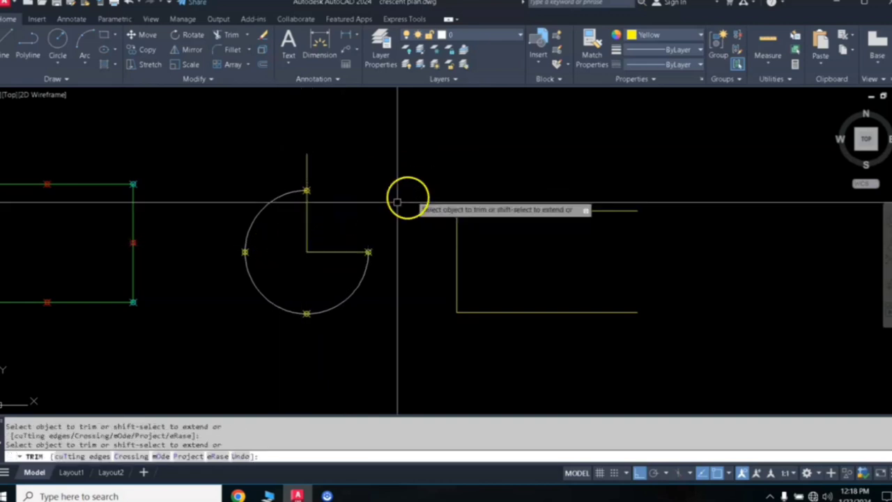
click(332, 232)
click(306, 267)
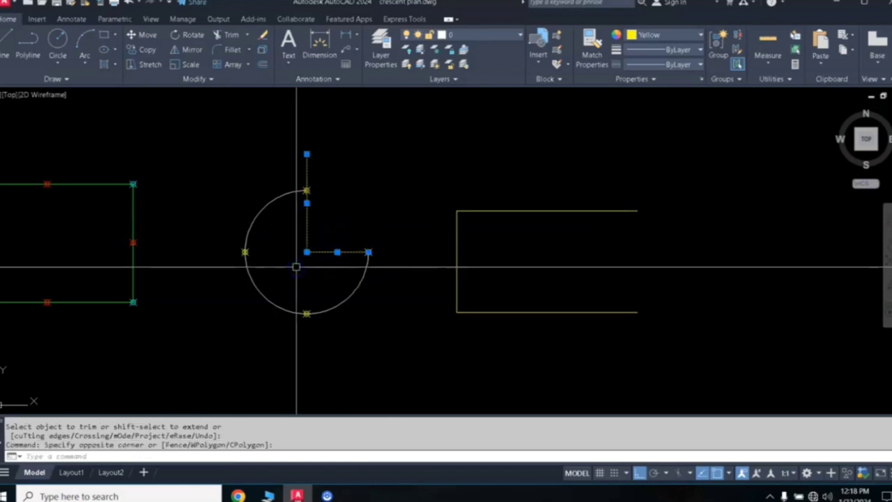
key(Delete)
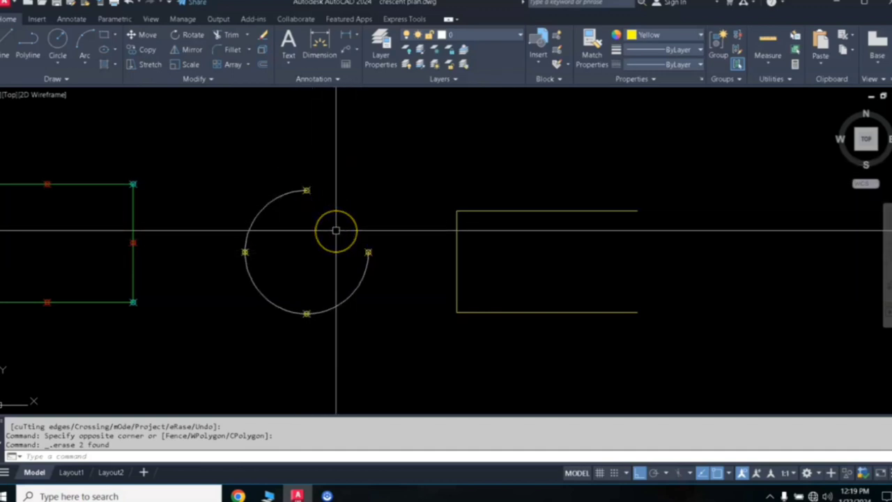
Undo to restore the full circle, then erase its two inner radius lines
text(u)
key(Return)
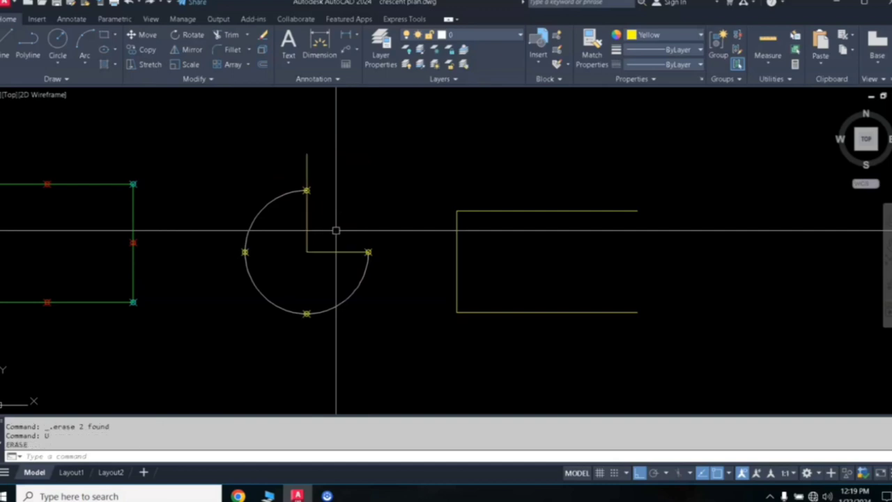
click(334, 239)
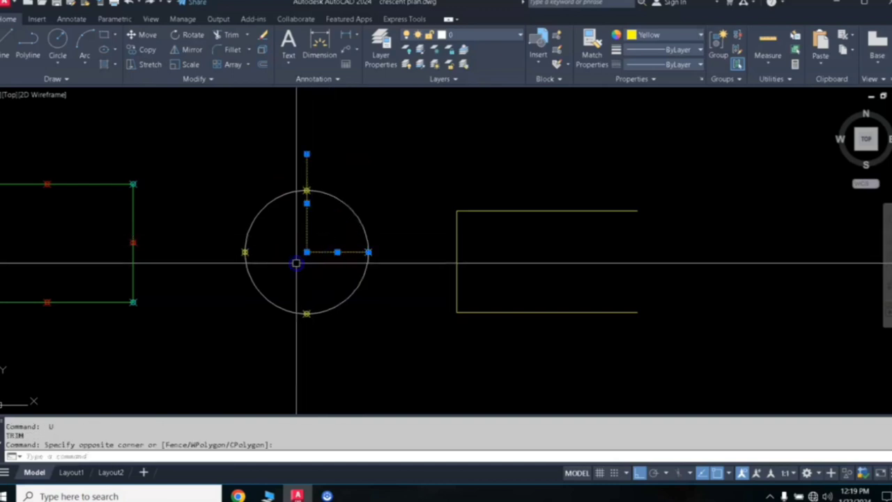
text(e)
key(Return)
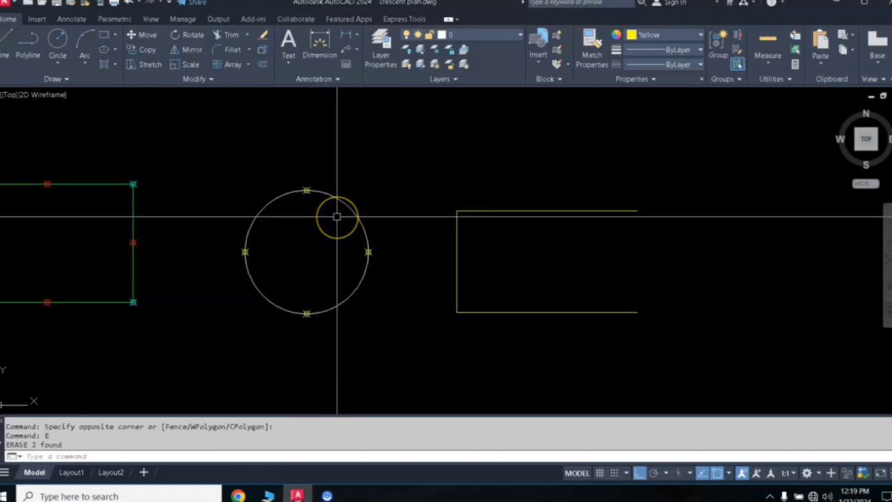
Break the circle between its right and top quadrants, leaving a three-quarter arc
text(r)
key(Return)
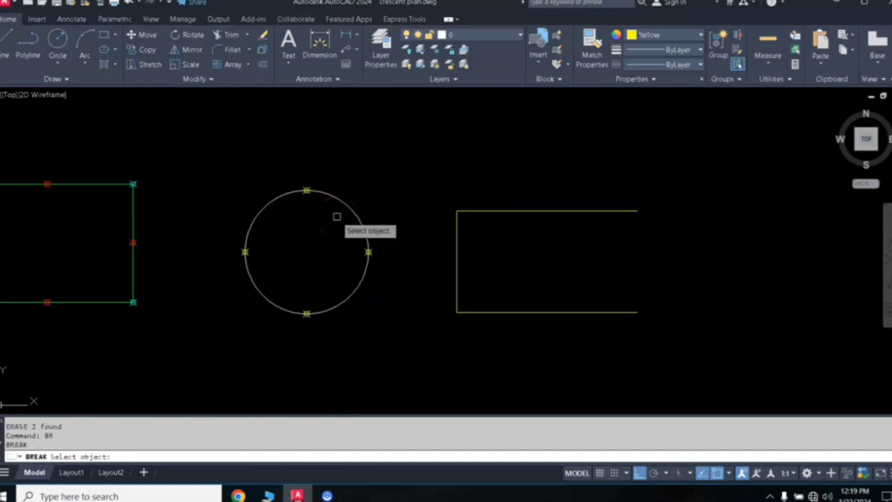
click(343, 204)
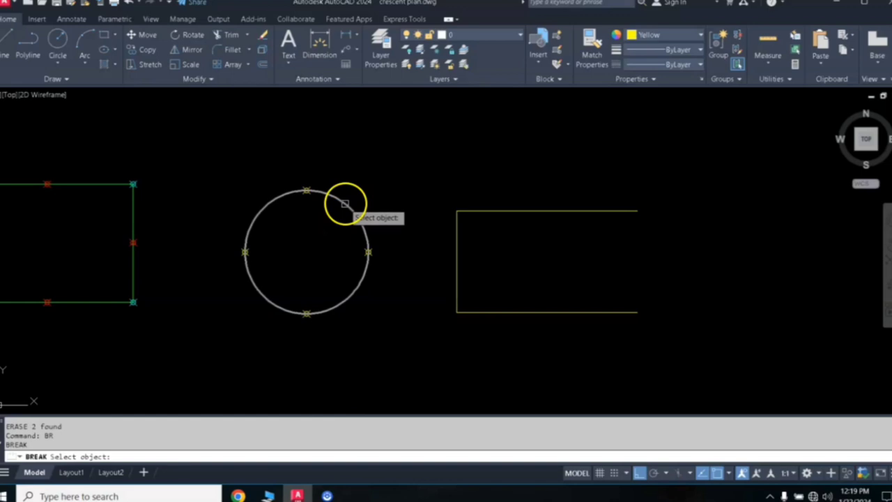
click(346, 204)
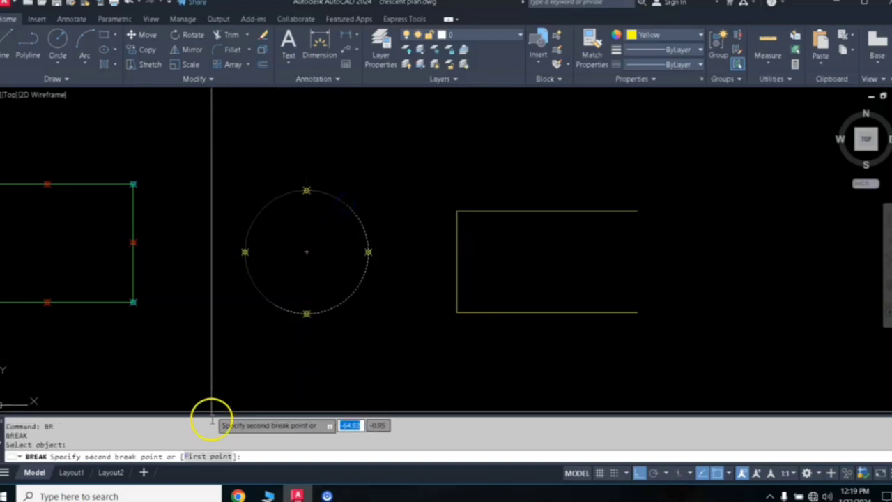
click(209, 456)
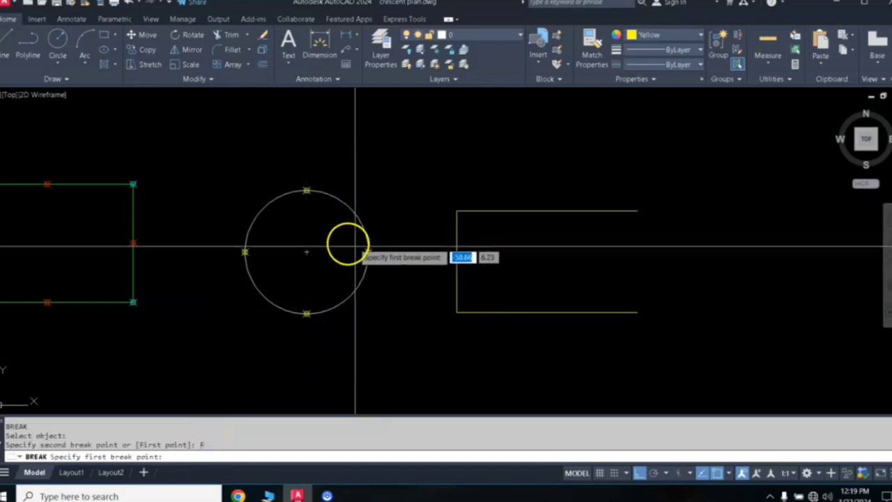
click(306, 190)
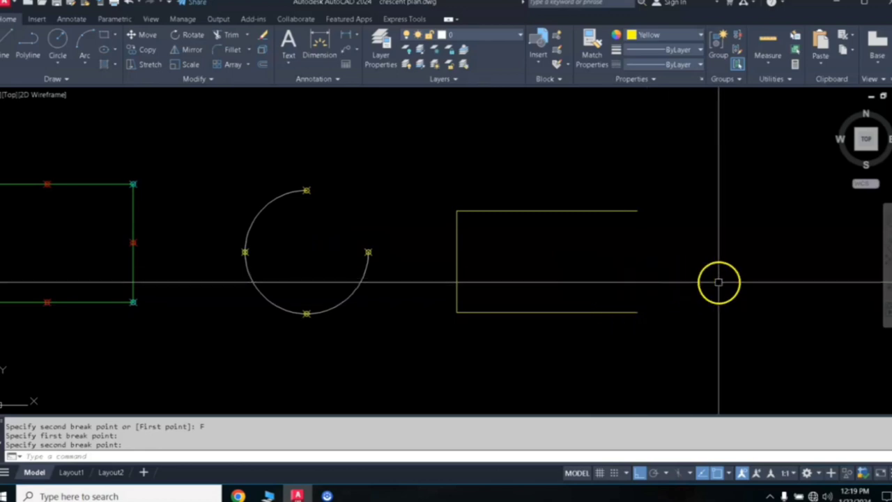
mouse_move(719, 283)
middle_down()
mouse_move(563, 300)
mouse_move(574, 288)
mouse_move(687, 287)
middle_up()
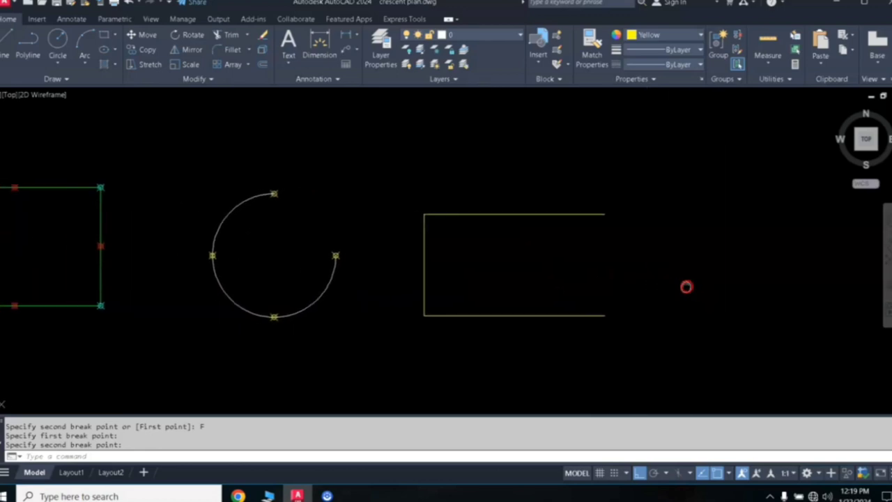
Make Cyan the current colour and draw a horizontal cyan line right of the yellow rectangle
click(652, 36)
click(668, 149)
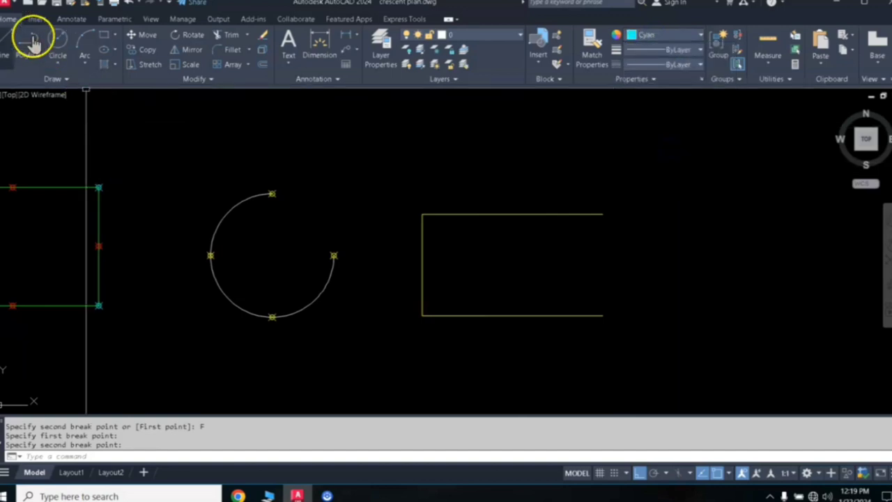
click(792, 258)
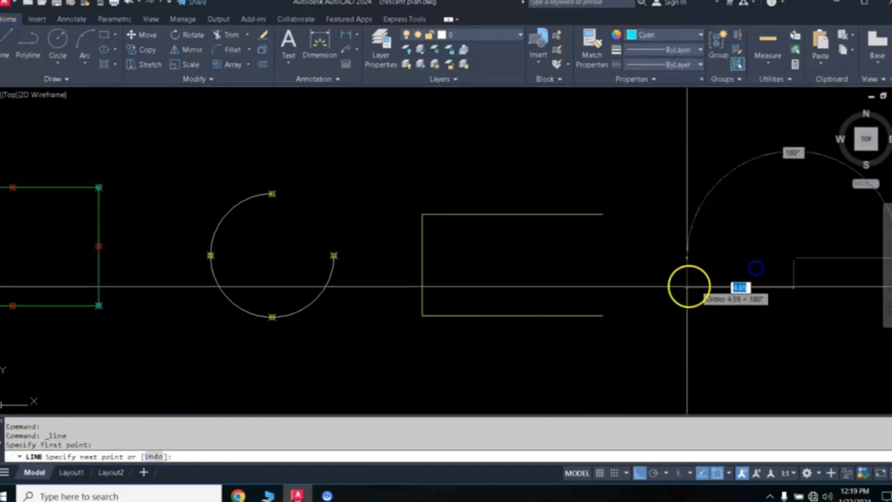
click(644, 258)
right_click(723, 199)
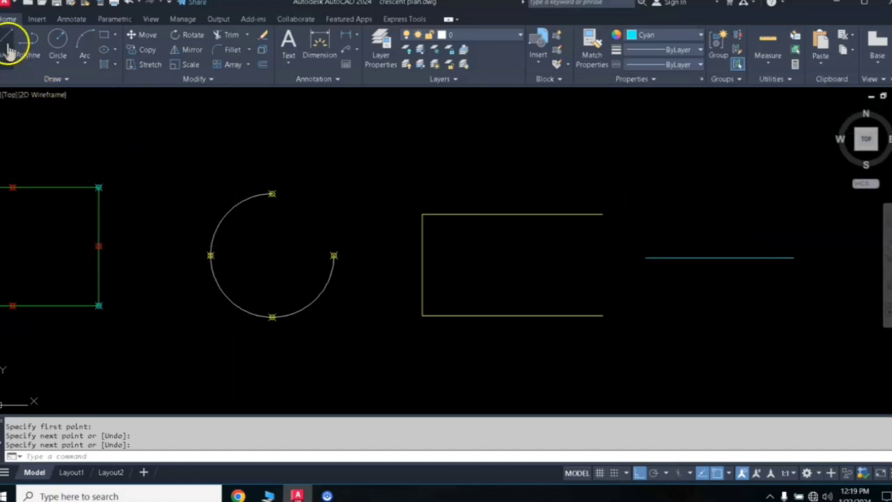
Add a vertical cyan line at the horizontal line's midpoint, then start and cancel a trim
click(720, 257)
key(Return)
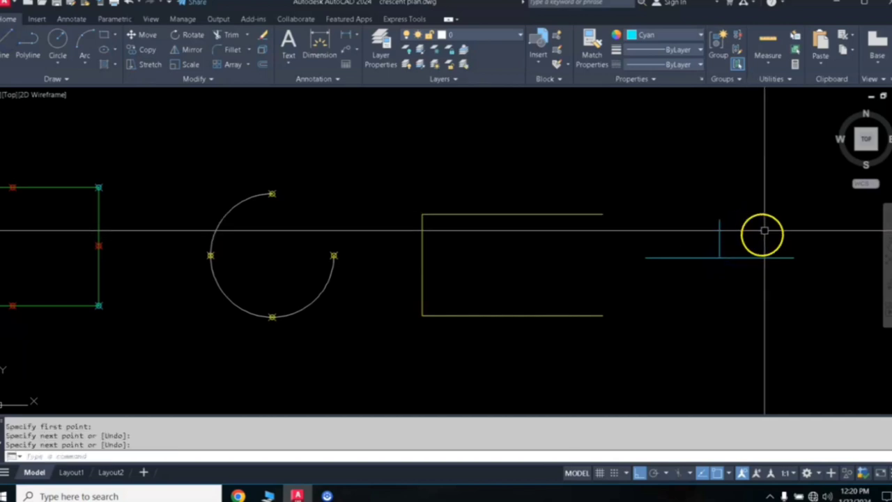
click(787, 216)
click(708, 280)
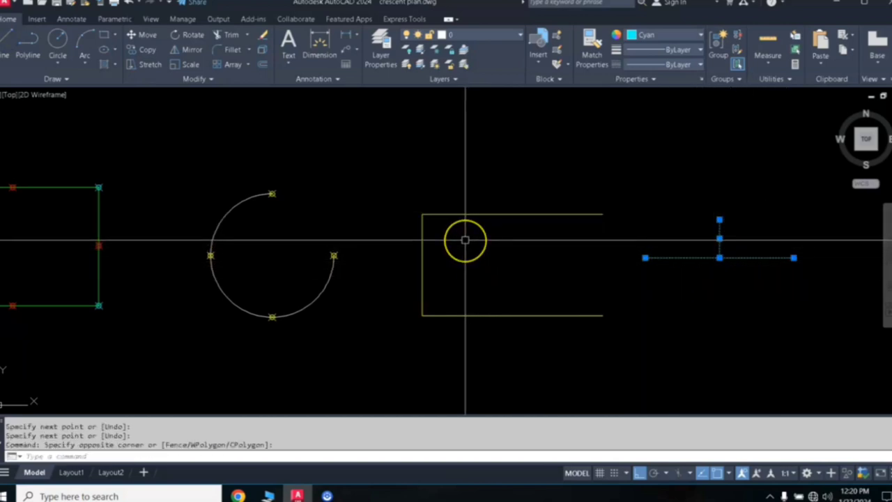
text(tr)
key(Return)
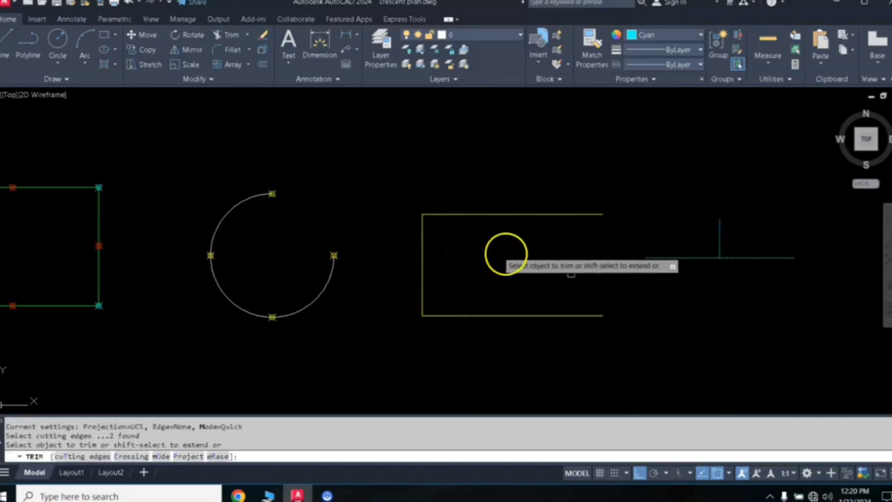
key(Escape)
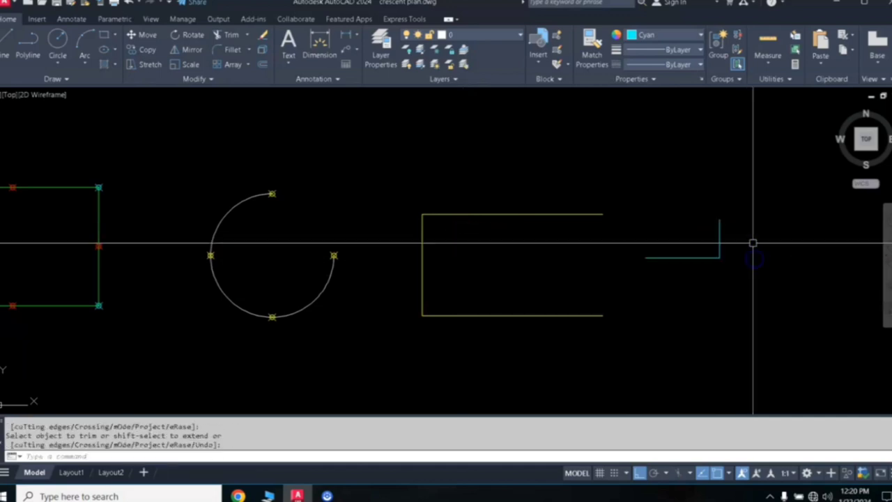
Erase the vertical cyan line, undo the erase, and select the short vertical line again
click(746, 240)
click(635, 223)
text(e)
key(Return)
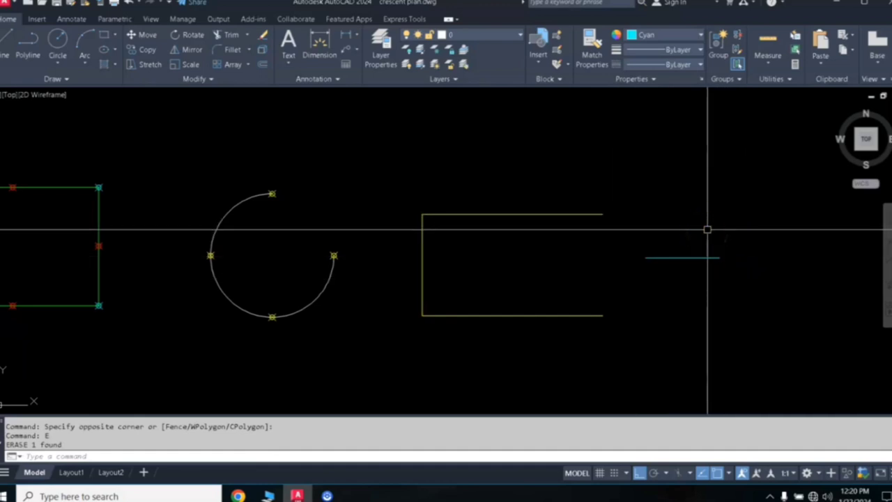
text(u)
key(Return)
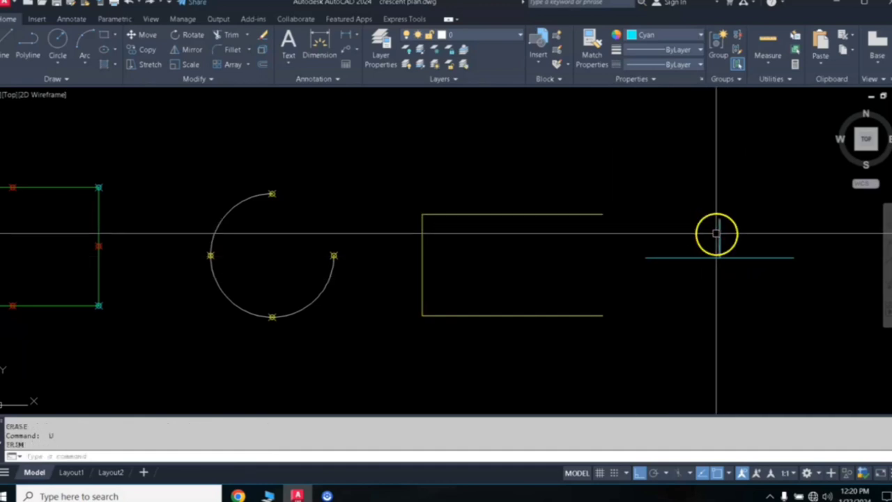
click(718, 234)
text(E)
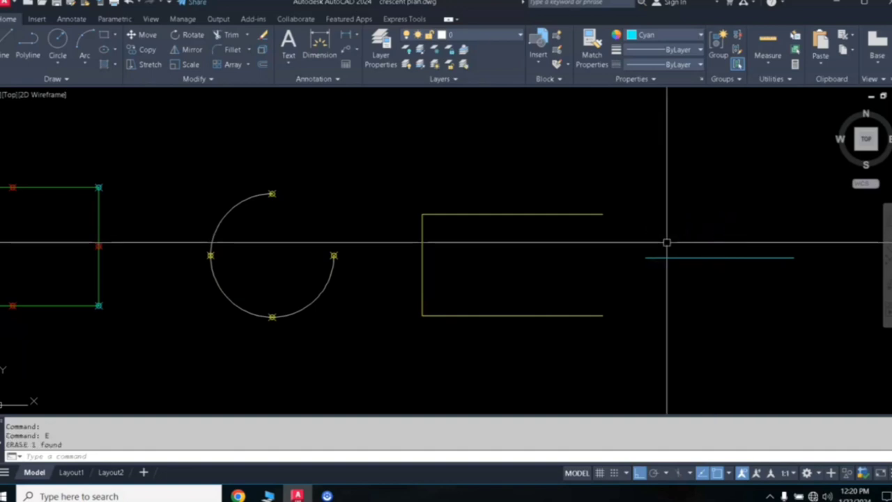
Break the cyan line from its right endpoint back to where the vertical line stood
key(Return)
text(BR)
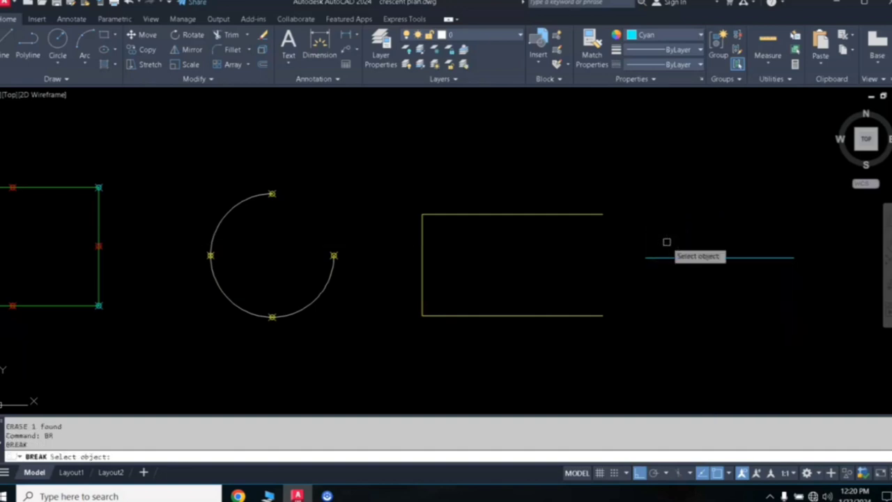
click(758, 258)
text(F)
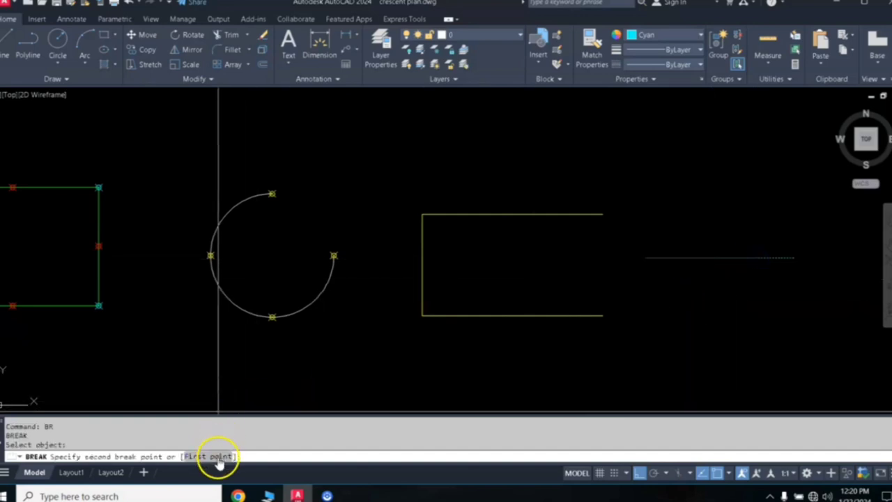
click(793, 258)
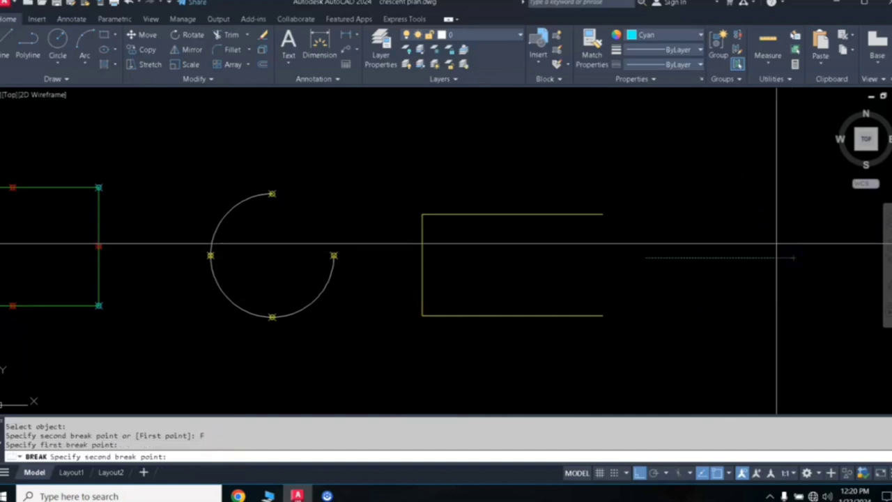
click(721, 260)
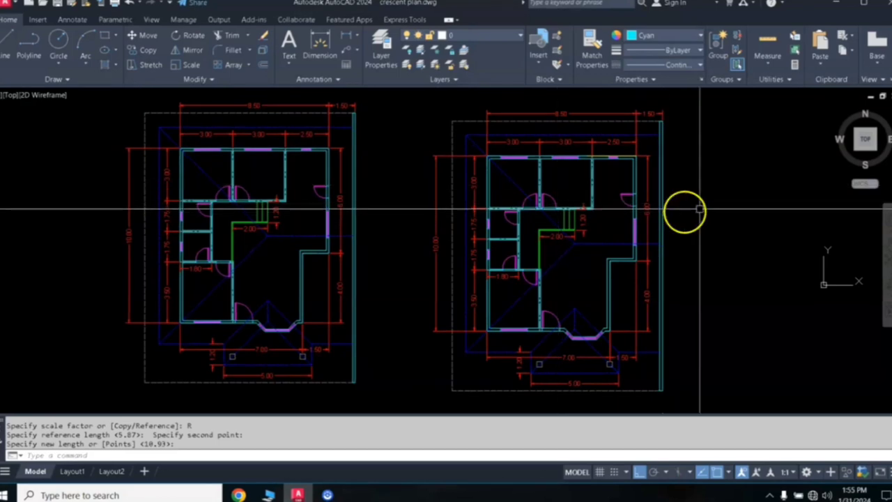
scroll(651, 202, up, 1)
scroll(556, 220, up, 3)
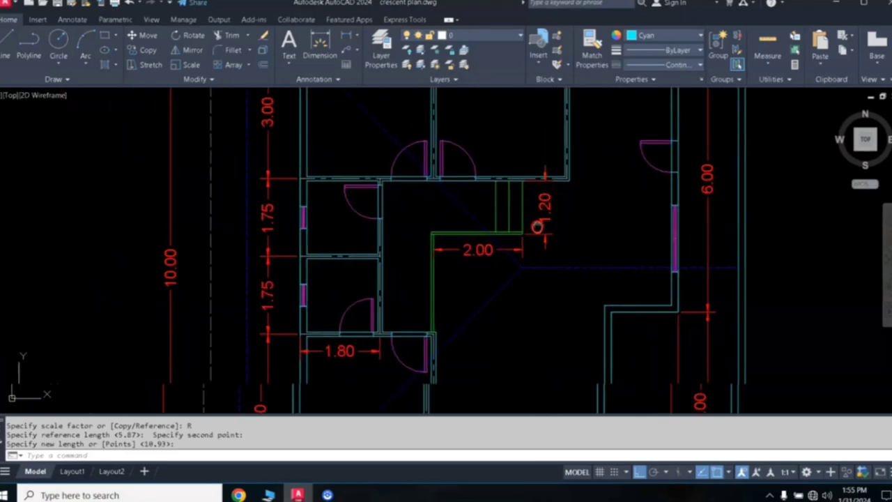
middle_drag(555, 219, 726, 146)
scroll(580, 218, down, 3)
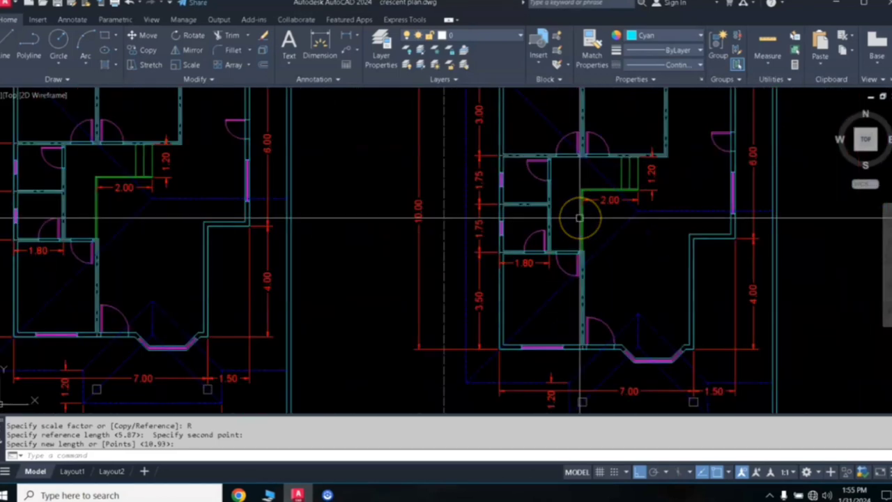
scroll(579, 218, down, 2)
scroll(550, 237, up, 5)
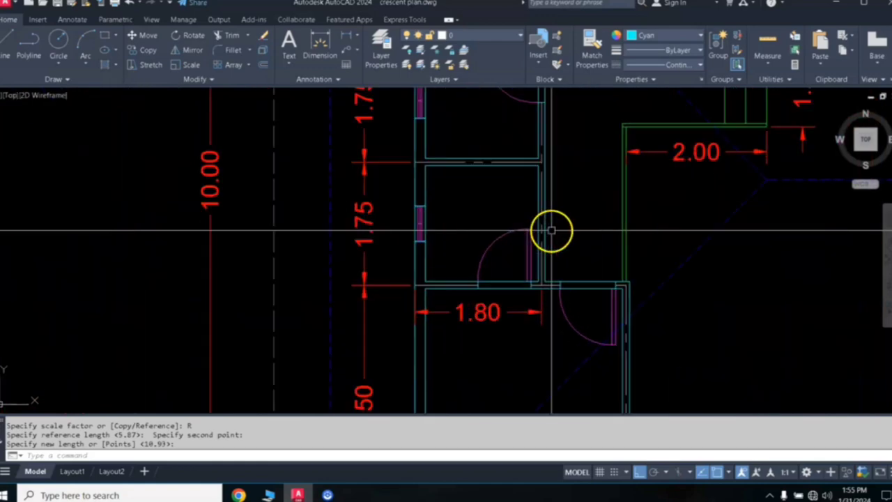
scroll(550, 231, down, 5)
middle_drag(559, 223, 559, 249)
scroll(578, 233, up, 1)
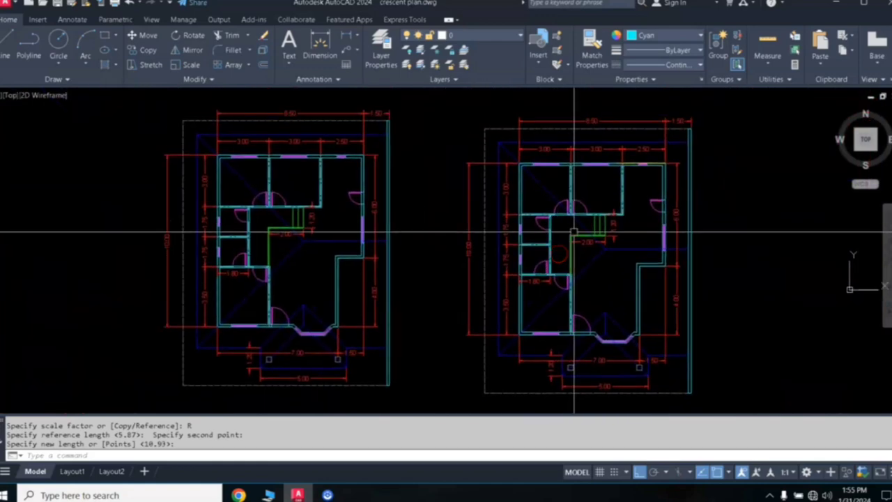
scroll(574, 229, up, 3)
scroll(642, 197, down, 2)
scroll(642, 197, down, 2)
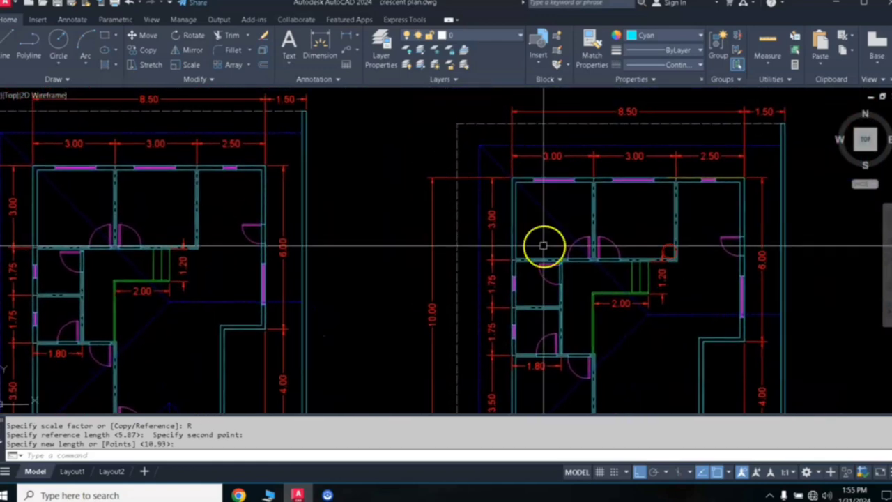